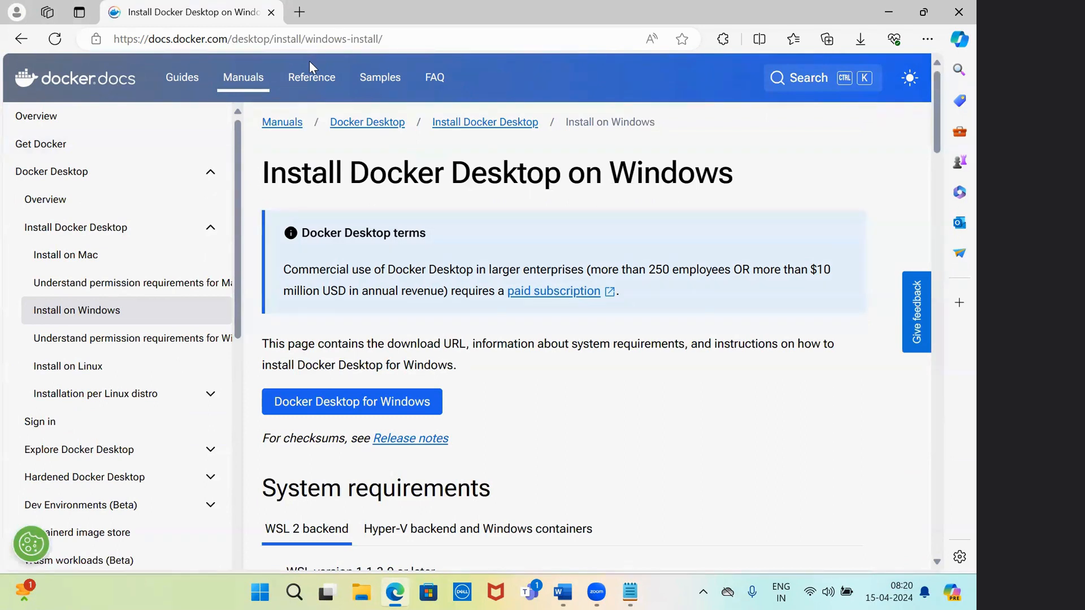
Copy the web address of the Docker Desktop Windows install page and paste it into the open Notepad note
key("ctrl+l")
key("ctrl+c")
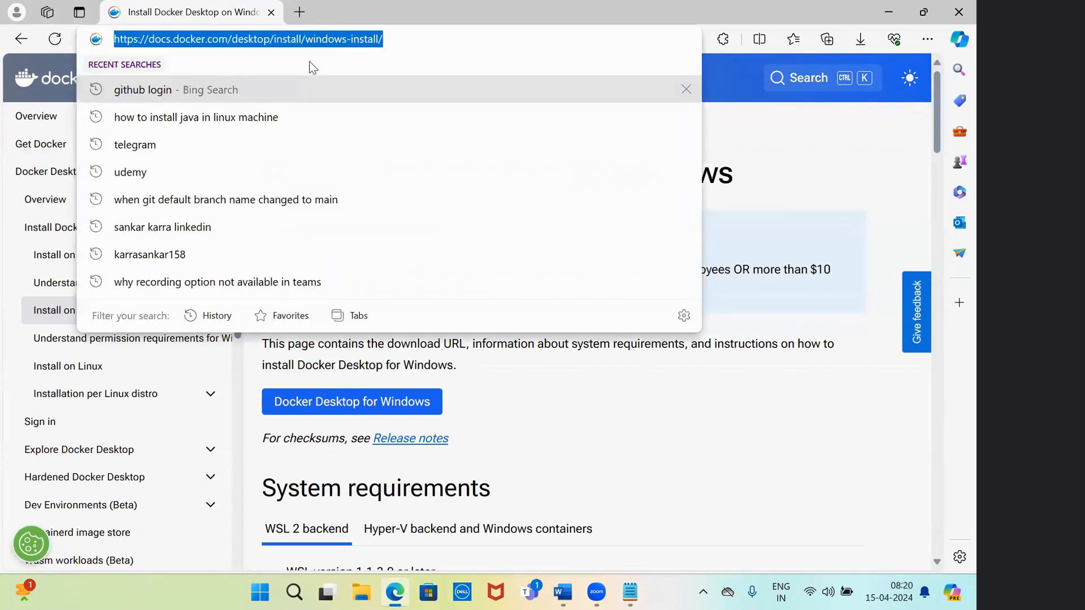
left_click(687, 432)
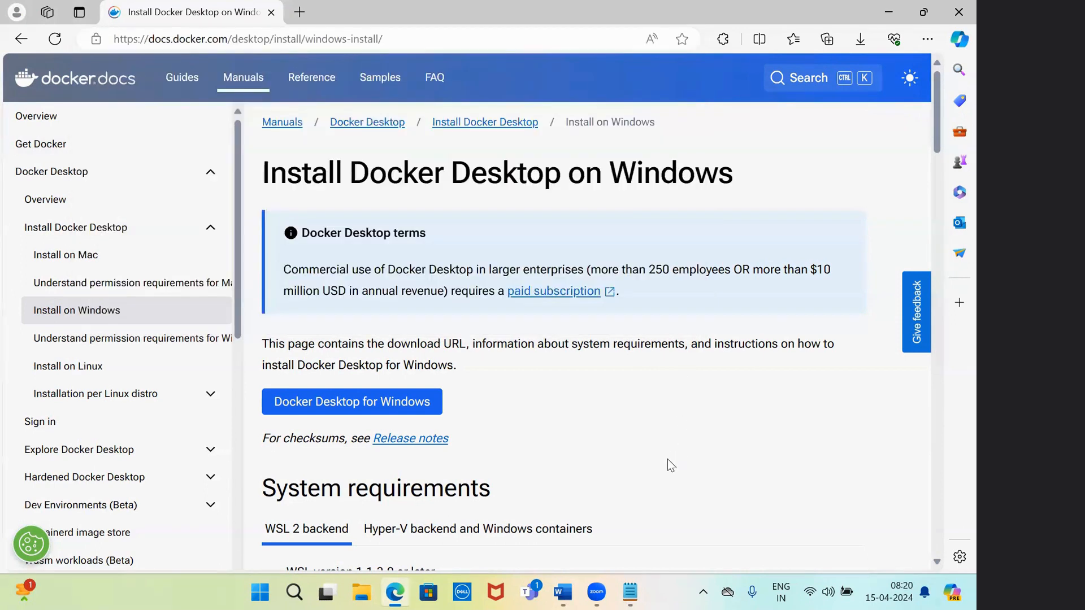
left_click(630, 592)
key("ctrl+v")
key("ctrl+a")
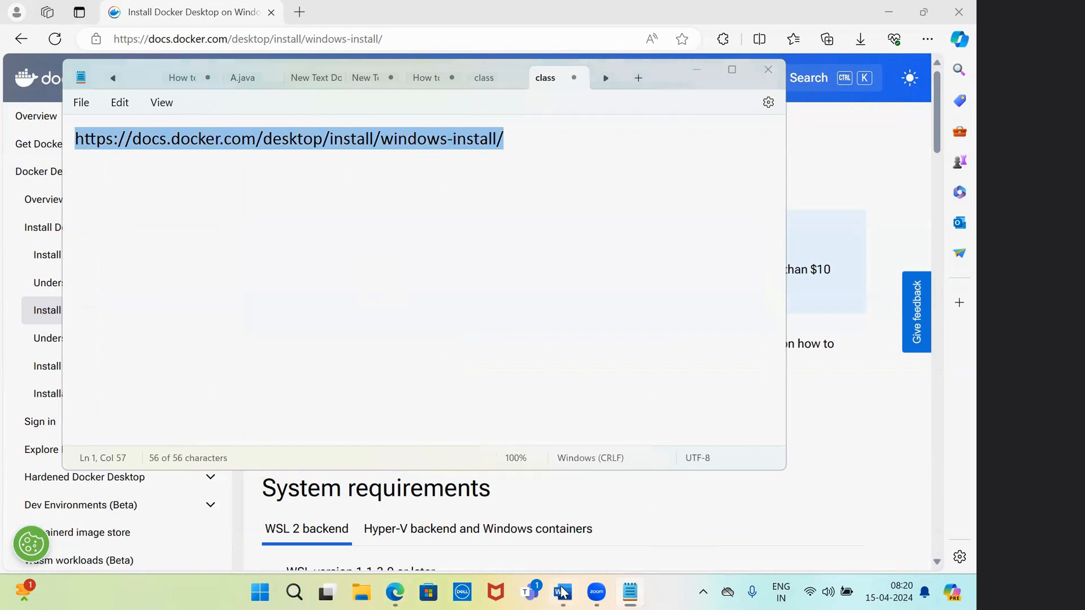
Switch to Word and add the line "Docker Desktop Download Link for windows:" under the question, with the copied page address below it
left_click(563, 592)
type("Don")
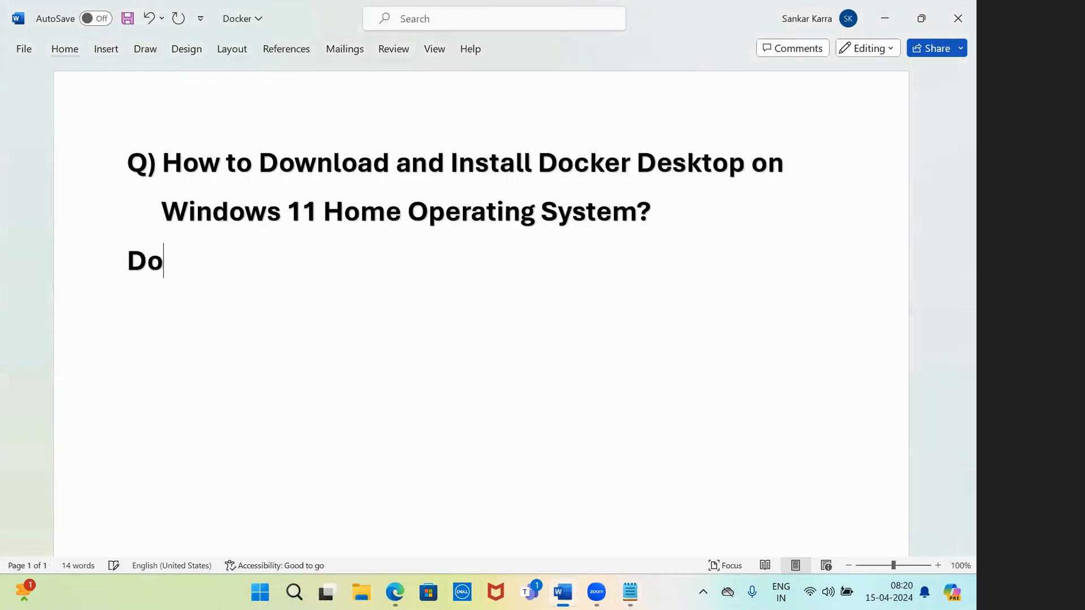
key("BackSpace")
key("BackSpace")
key("BackSpace")
type("Docker Desktop ")
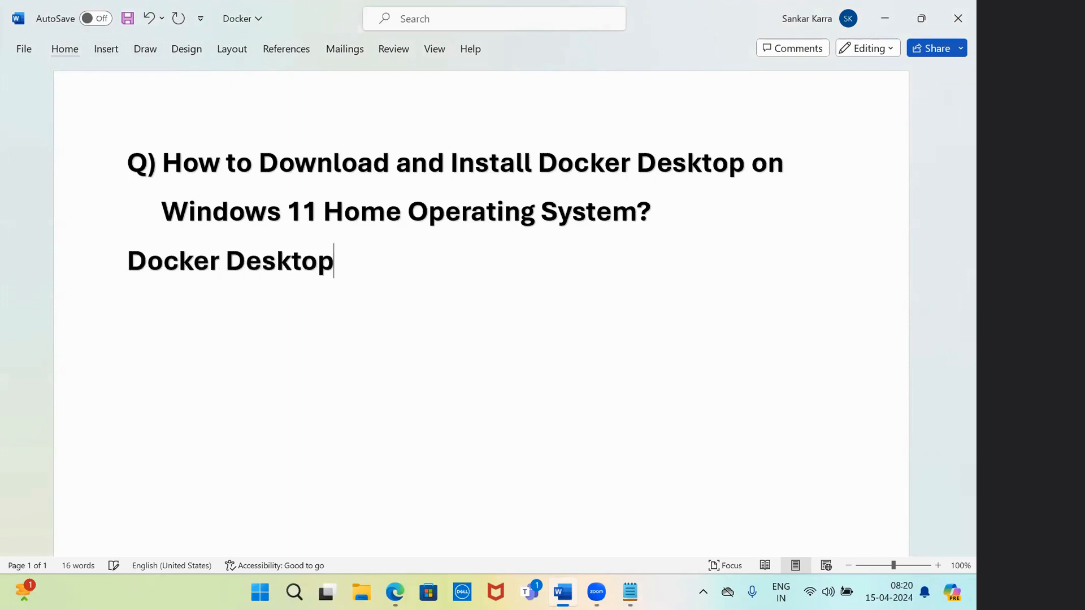
type("Down")
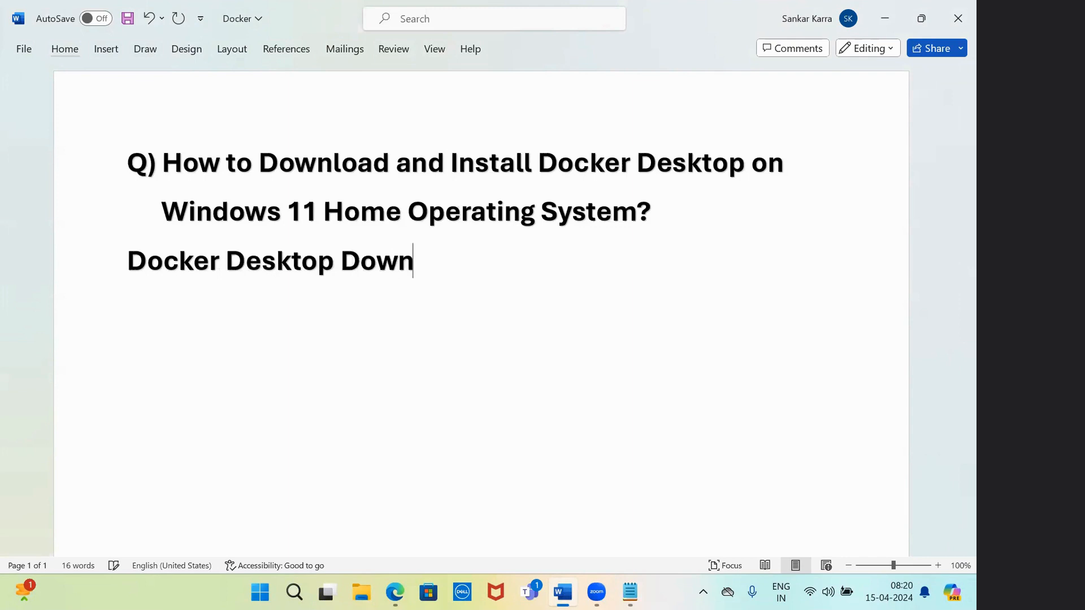
type("load Link ")
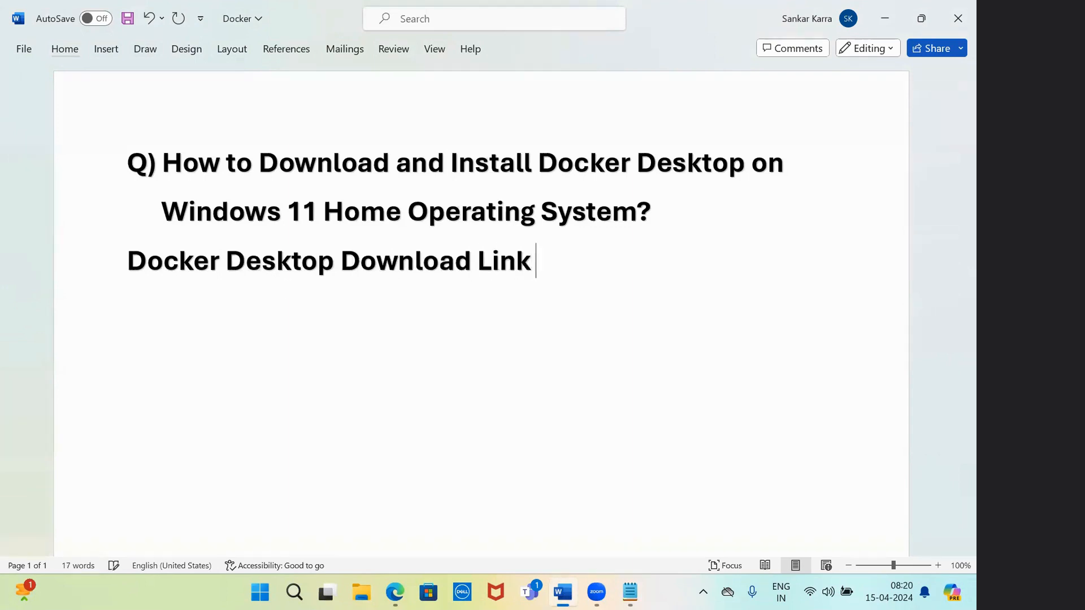
type("for windows:")
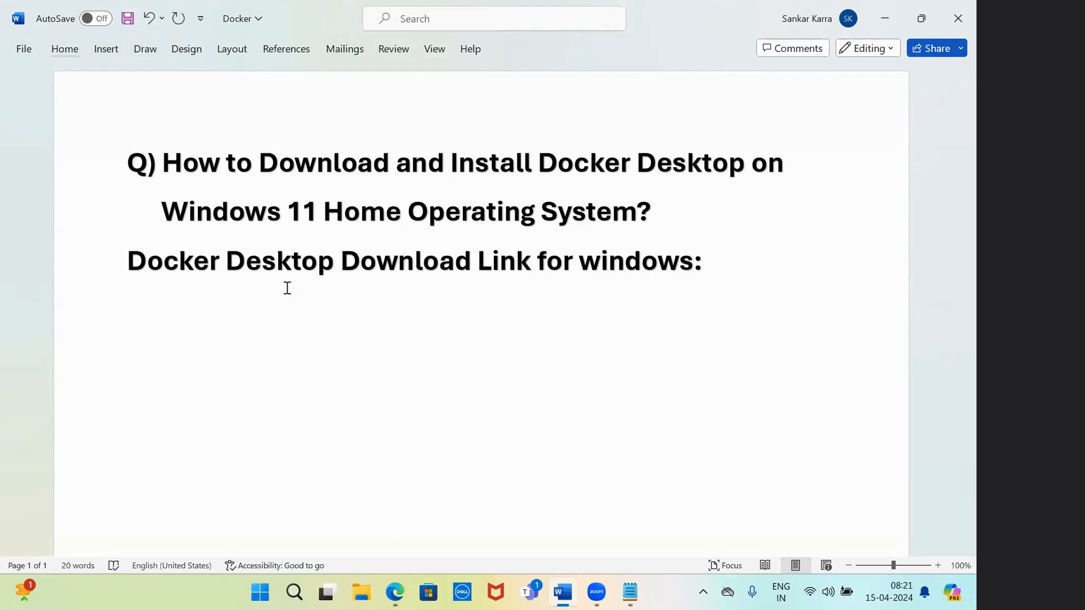
key("ctrl+v")
Set the download link heading and its address to font size 20 and number the heading as item 1
left_click_drag(226, 353, 128, 258)
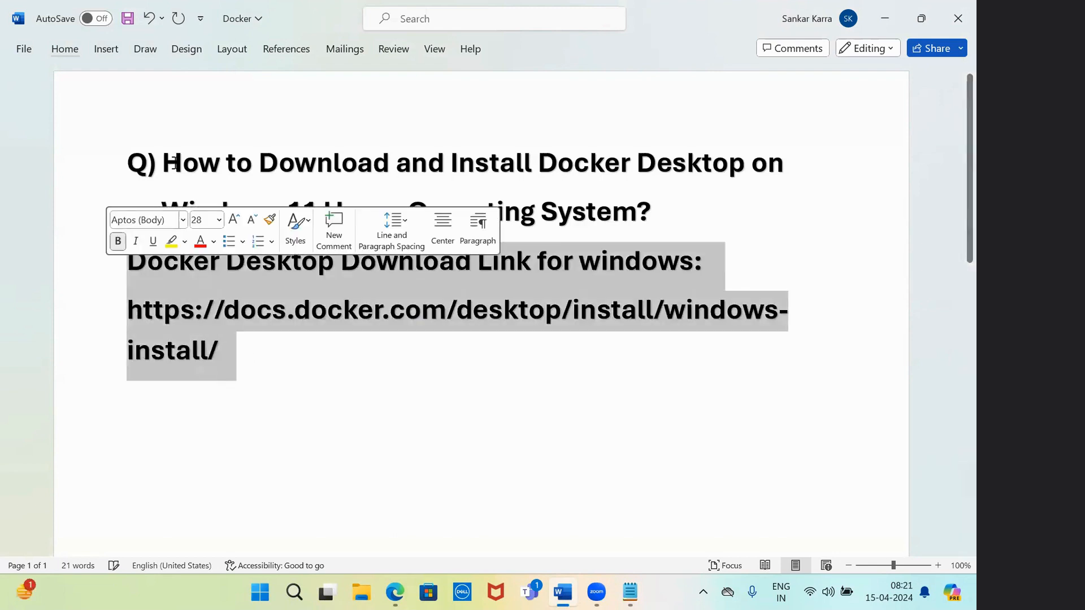
left_click(219, 222)
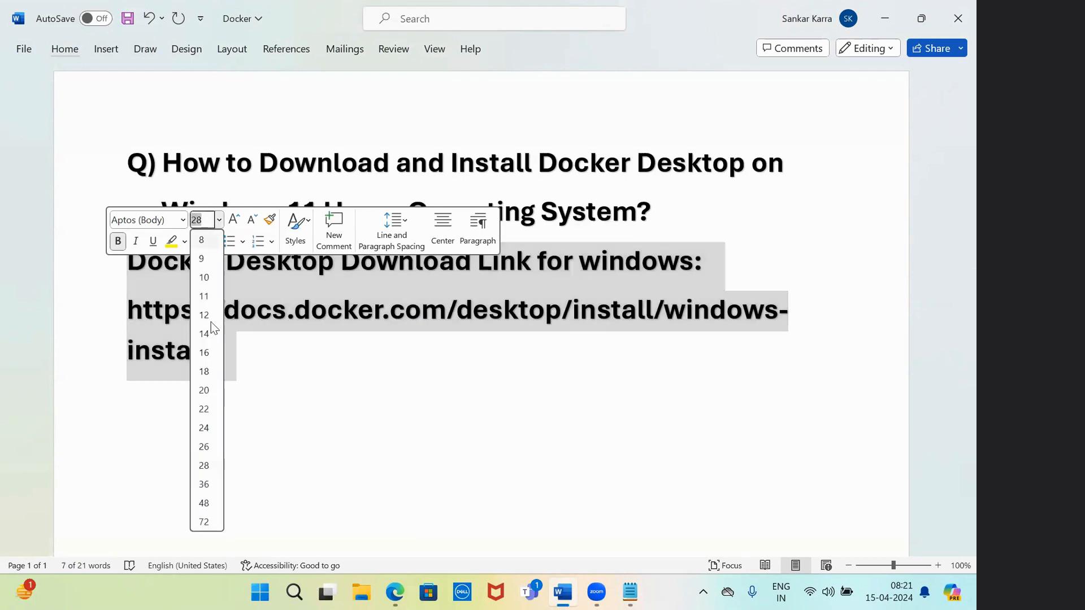
left_click(204, 390)
left_click(346, 332)
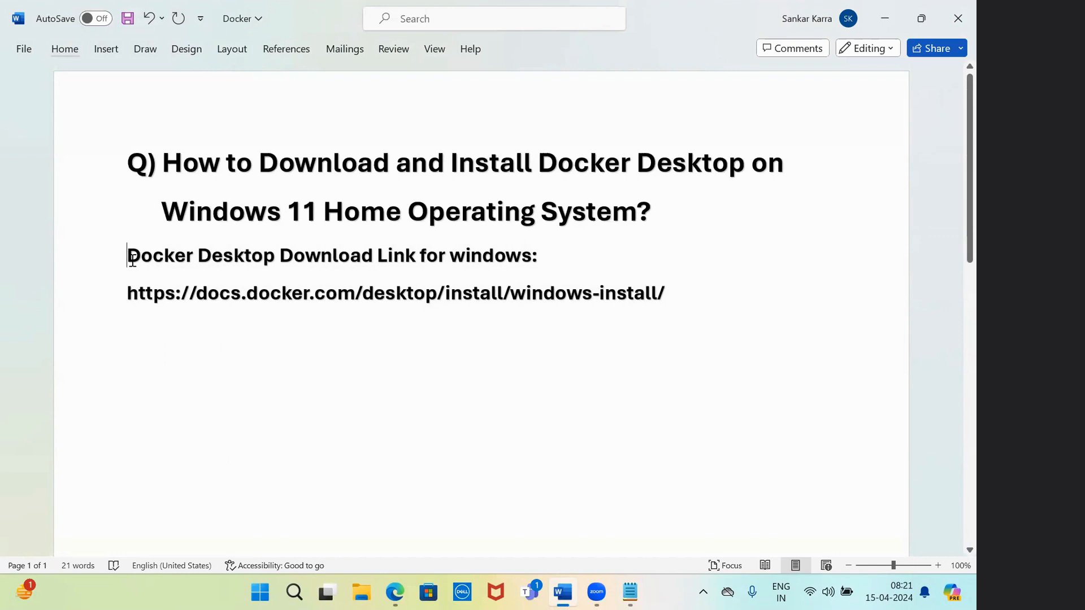
type("1.")
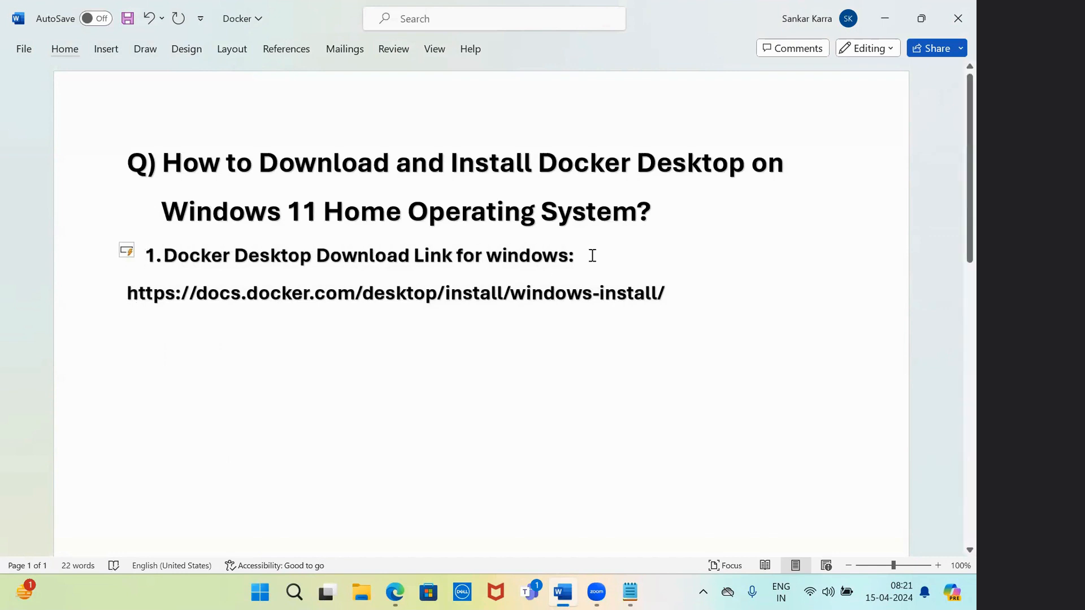
left_click(592, 255)
key("Return")
key("BackSpace")
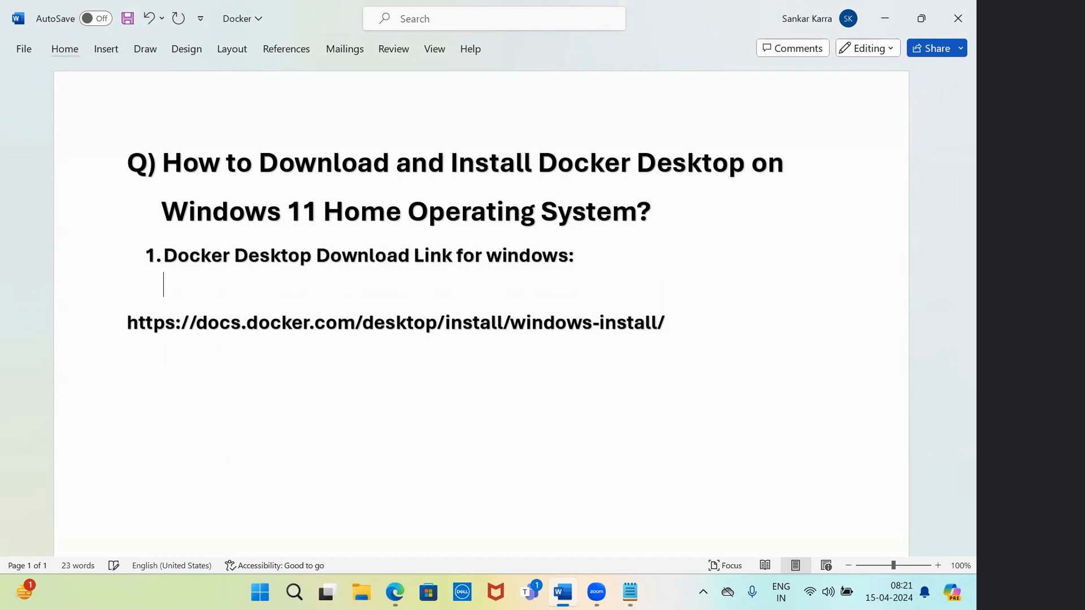
key("ctrl+z")
key("ctrl+z")
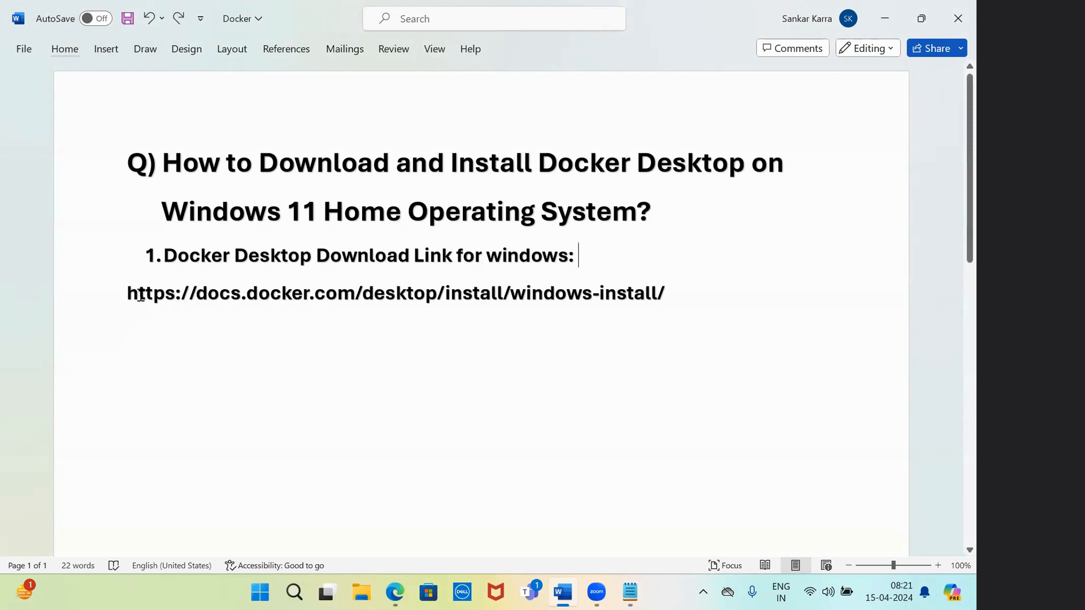
Indent the download address to align with the text of item 1 and convert it to a hyperlink, continuing on a new line
double_click(130, 295)
left_click(129, 295)
key("Tab")
key("Tab")
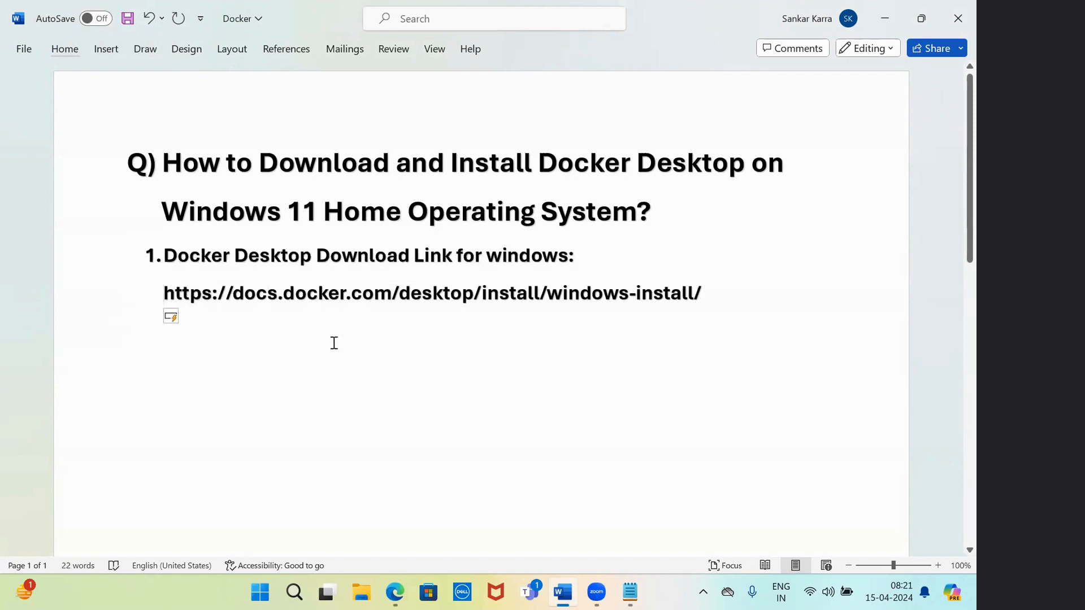
key("Return")
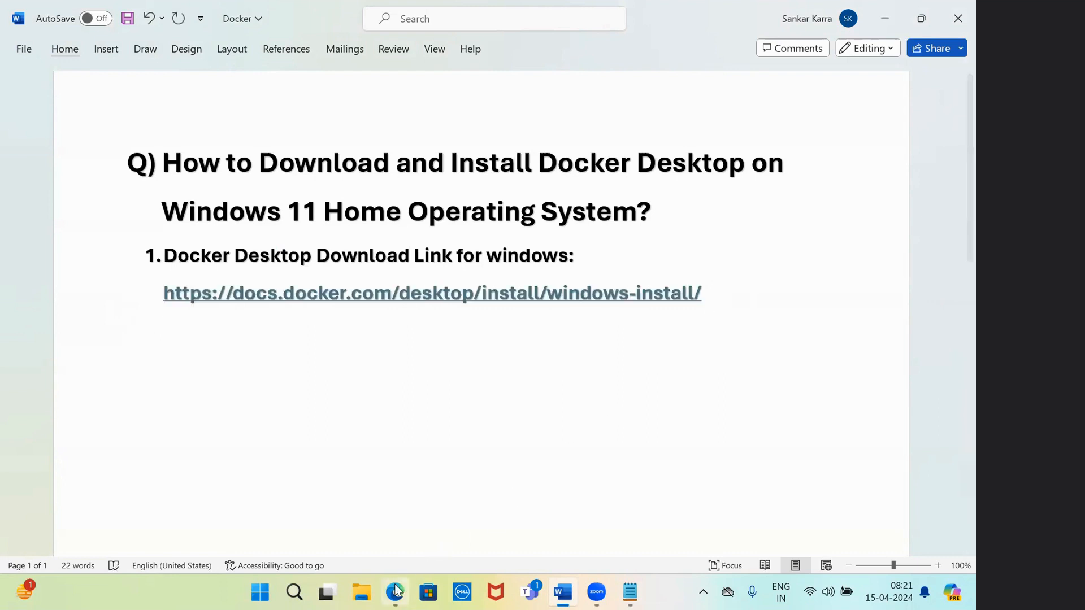
Switch to Edge and download the Docker Desktop for Windows installer from the install page
mouse_move(394, 592)
left_click(436, 514)
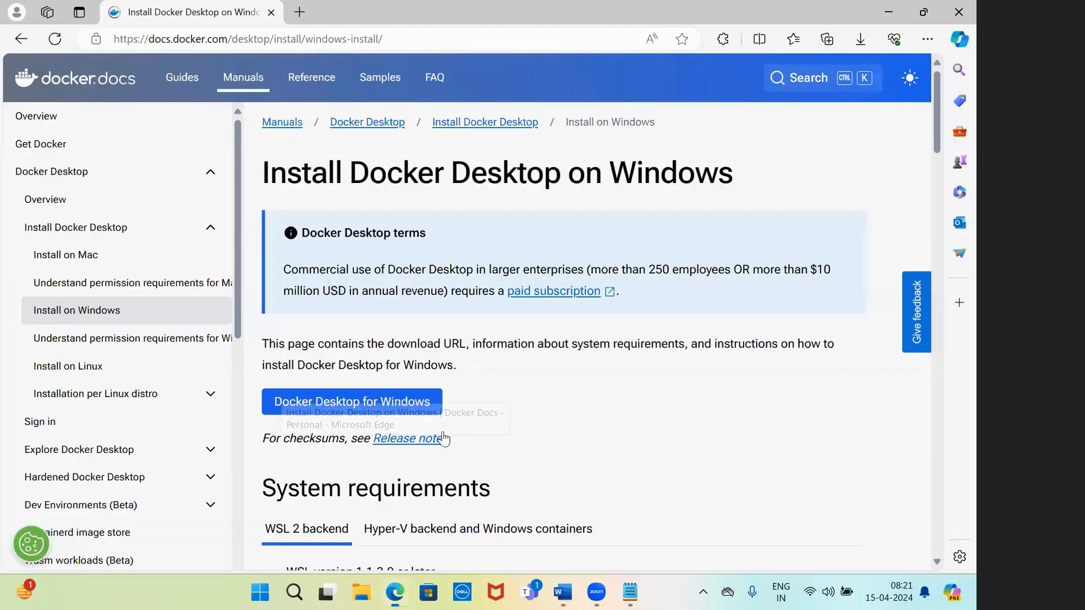
left_click(347, 402)
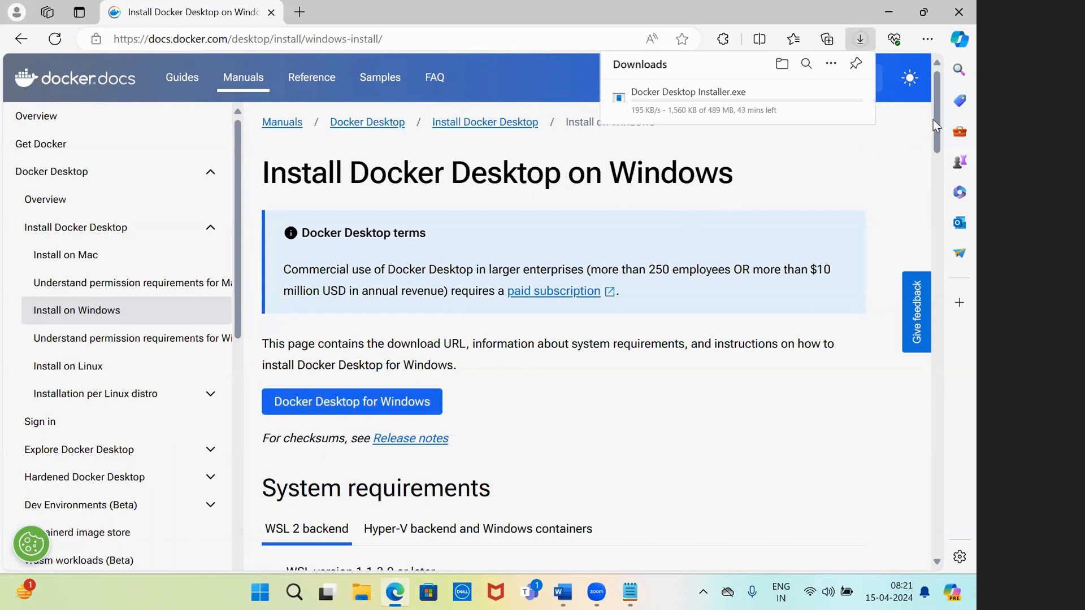
Switch back to Word and add "System Requirements:" as numbered item 2 below the download link
scroll(933, 117, "down", 5)
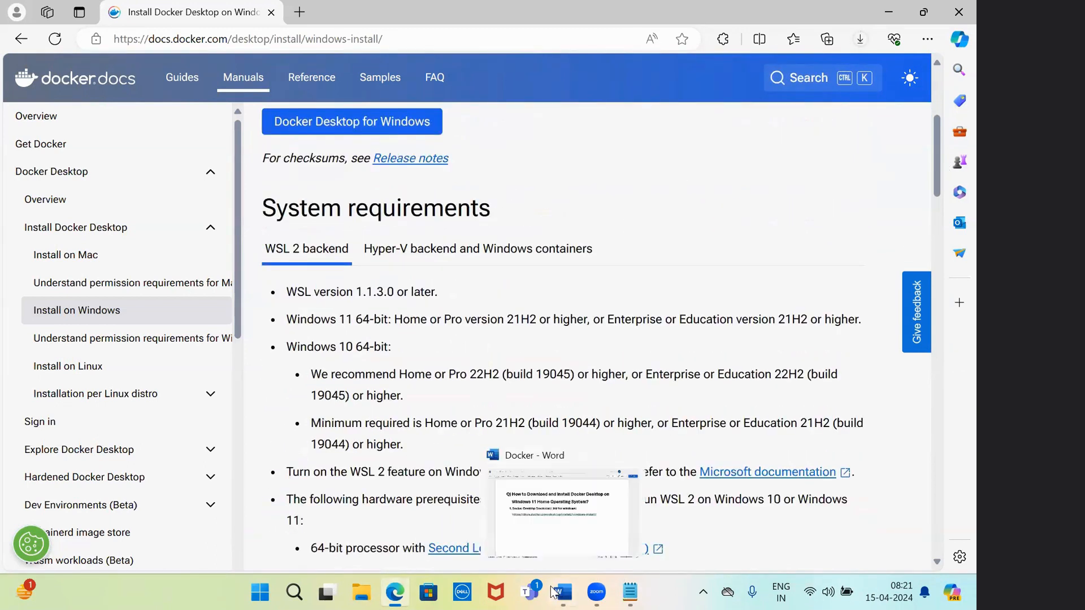
left_click(561, 592)
type("Sys")
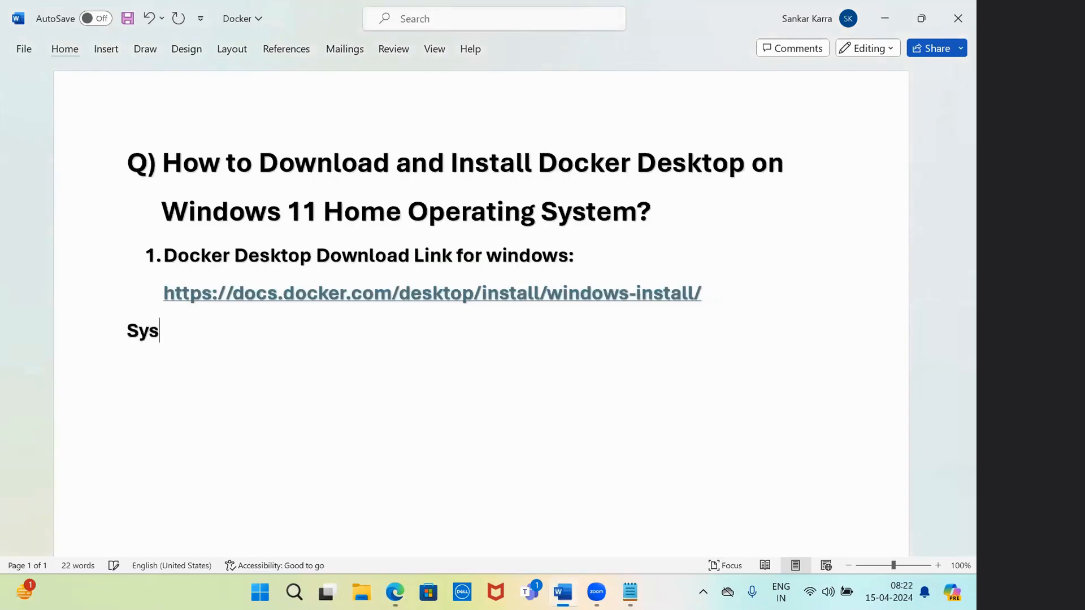
type("tem Requi")
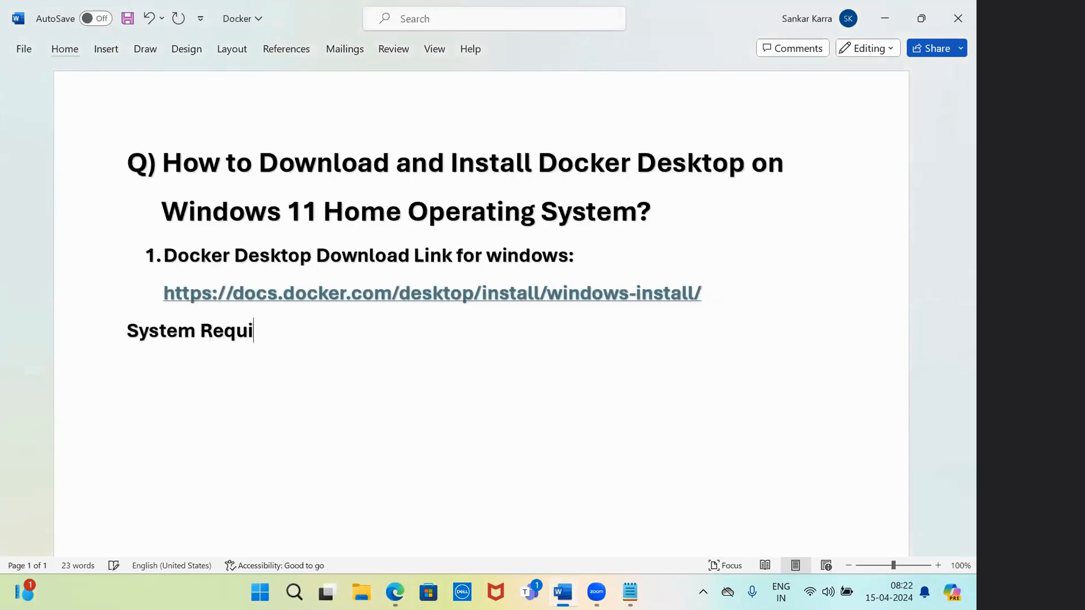
type("rements:")
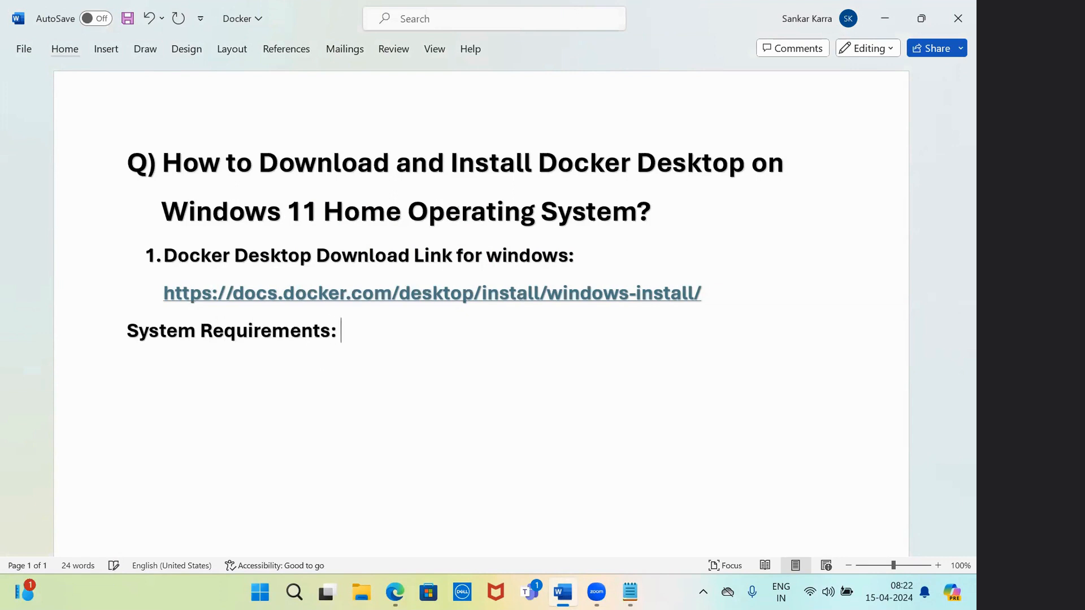
left_click(131, 333)
type("2.")
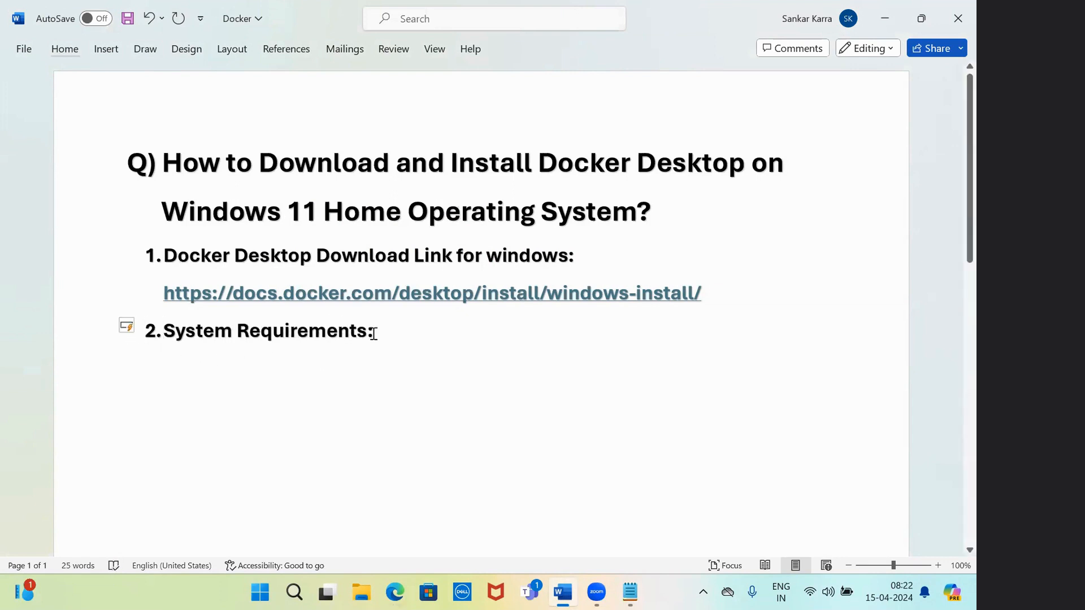
Start a lettered sub-item "a." on a new line under System Requirements
left_click(390, 330)
key("Return")
key("BackSpace")
type("a.")
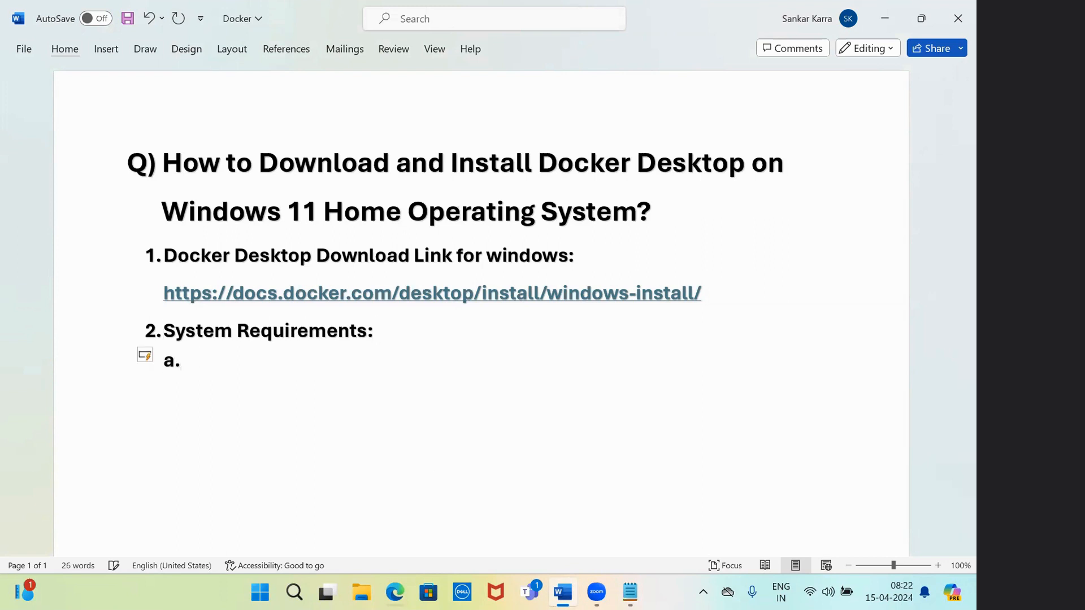
left_click(392, 591)
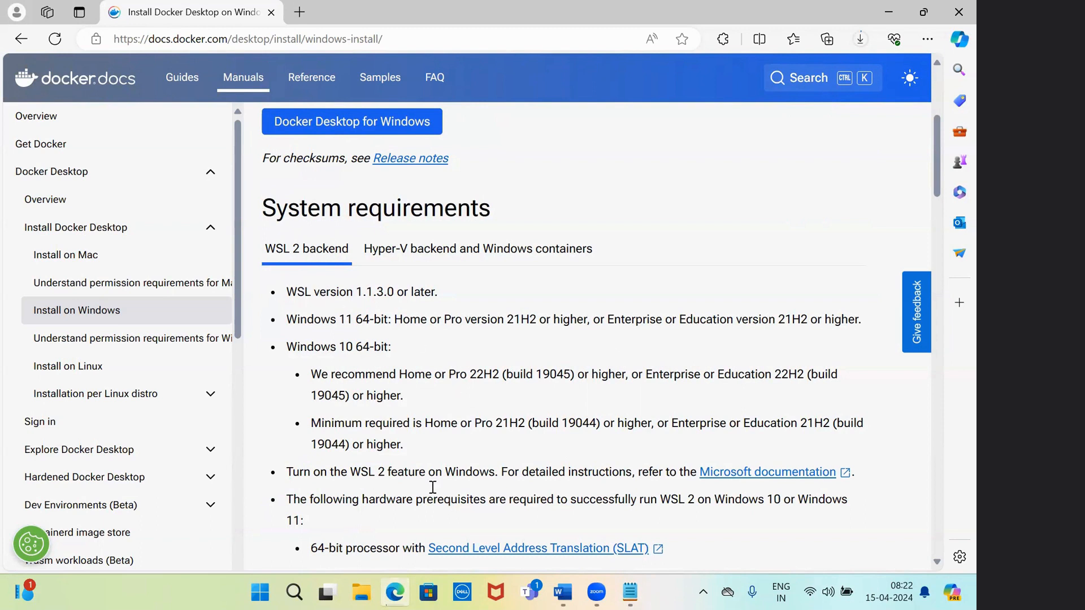
left_click(294, 591)
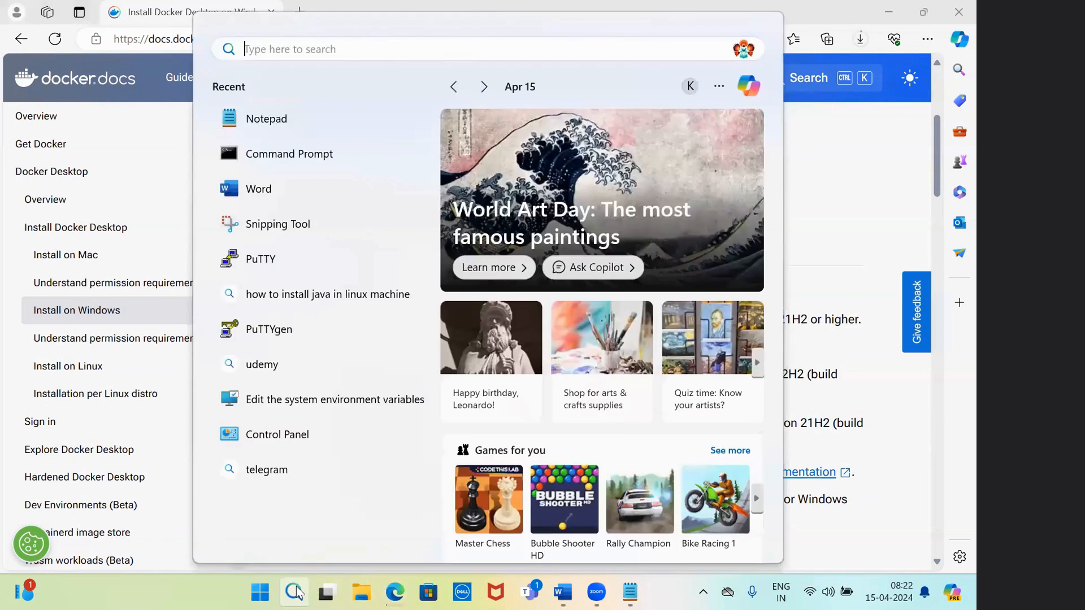
left_click(823, 246)
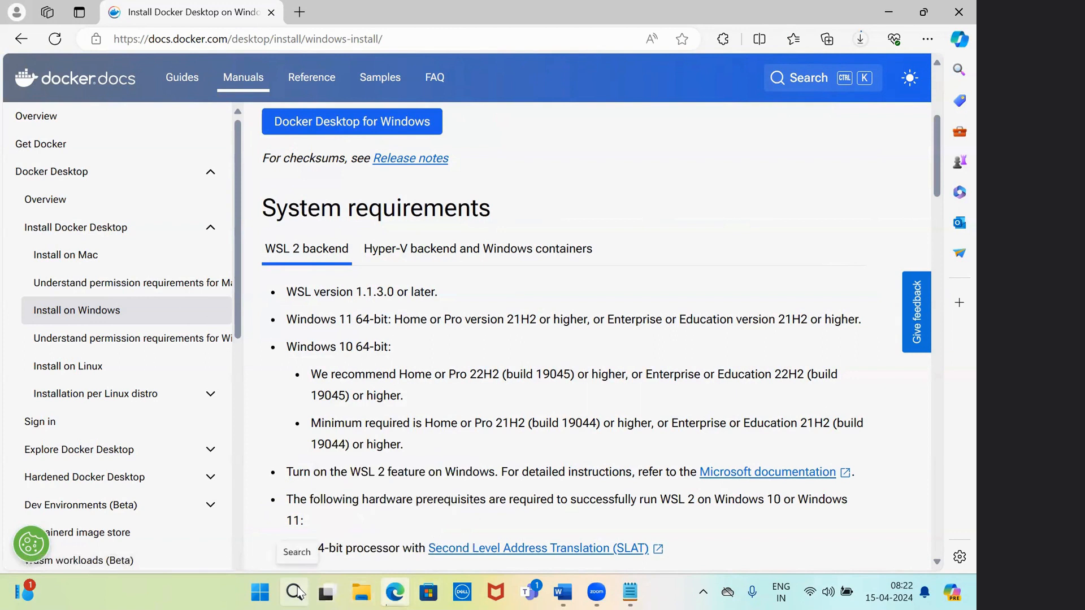
Open a Command Prompt with cmd from the Run dialog, check the wsl command by running it, and close the window
key("super+r")
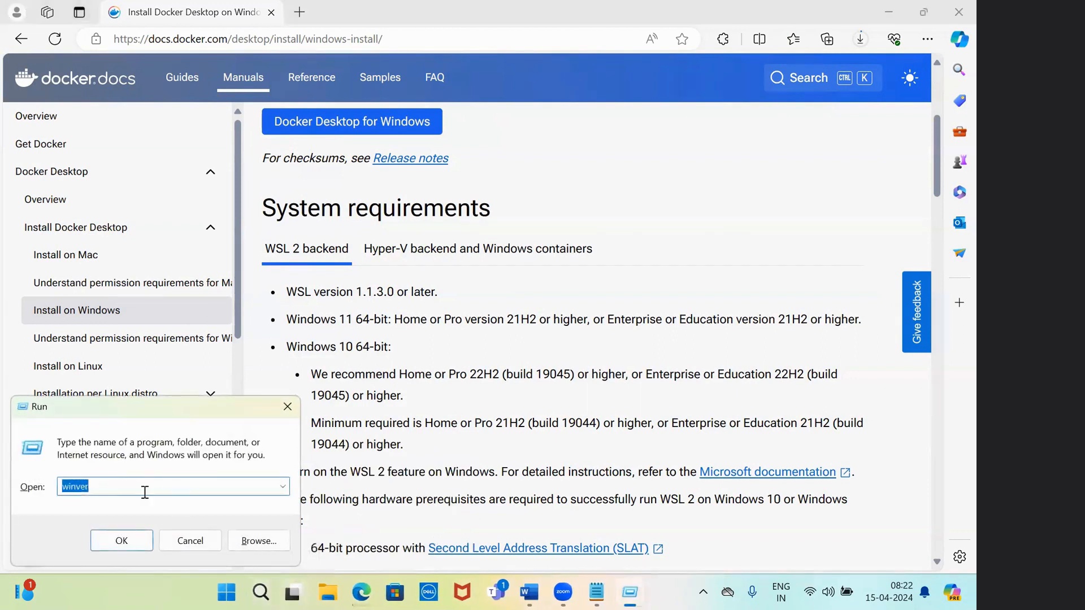
key("BackSpace")
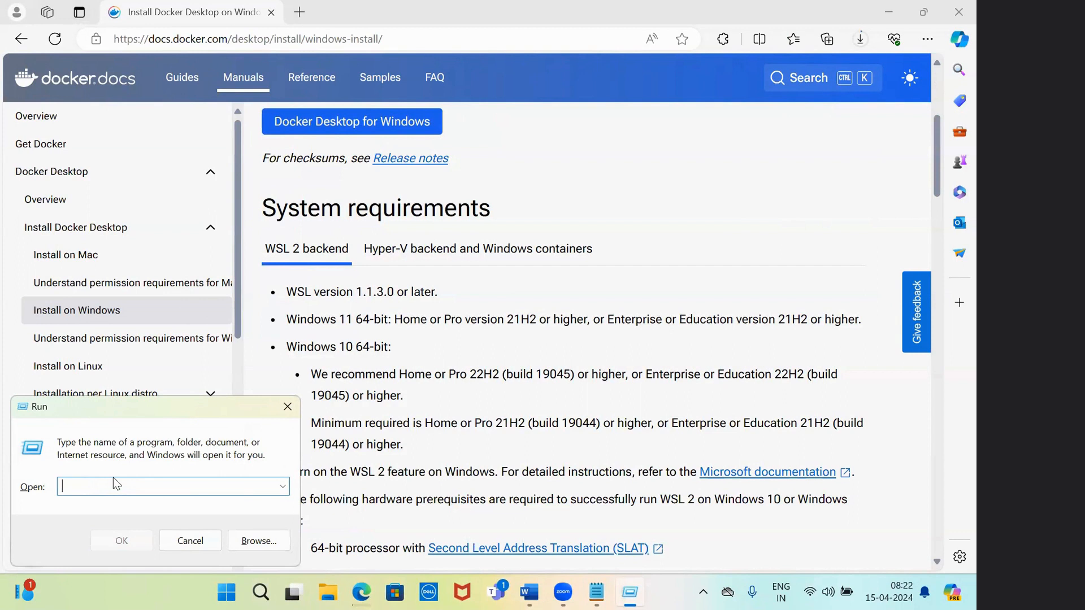
type("cmd")
key("Return")
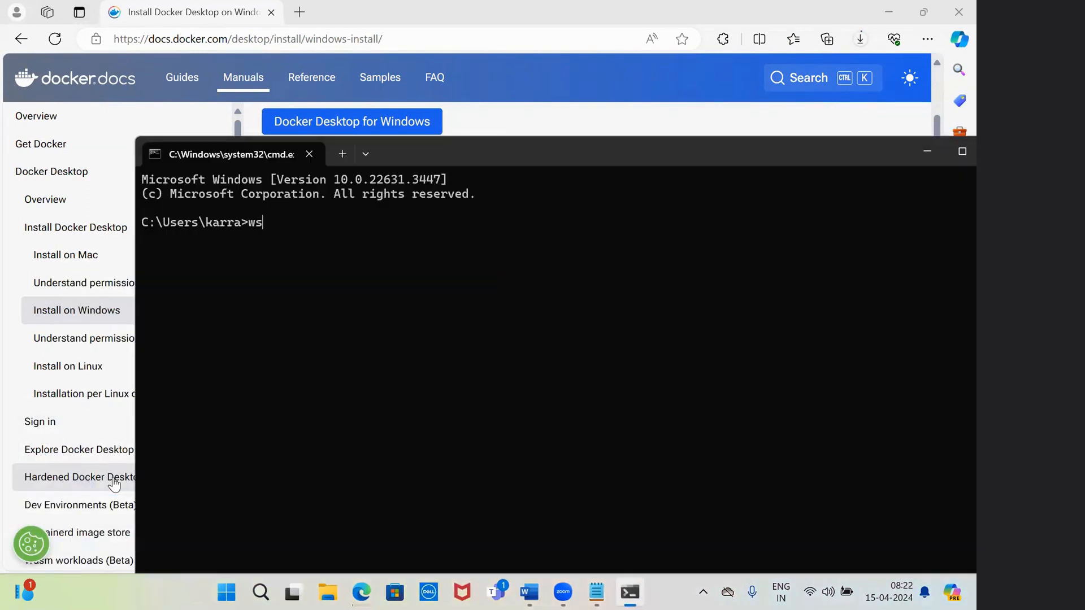
type("wsl")
key("Return")
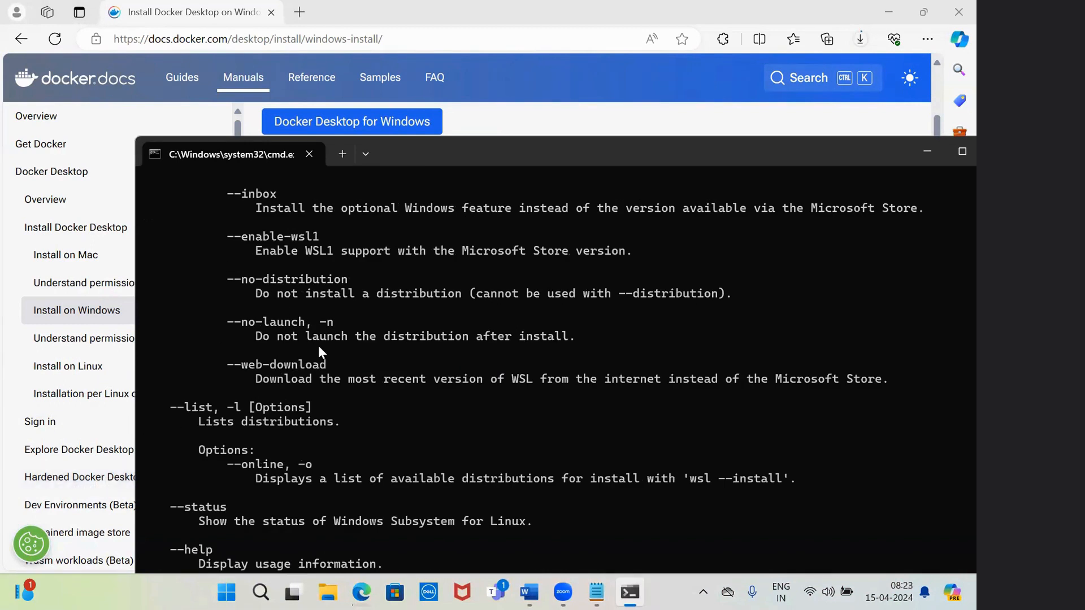
left_click(952, 145)
left_click(954, 14)
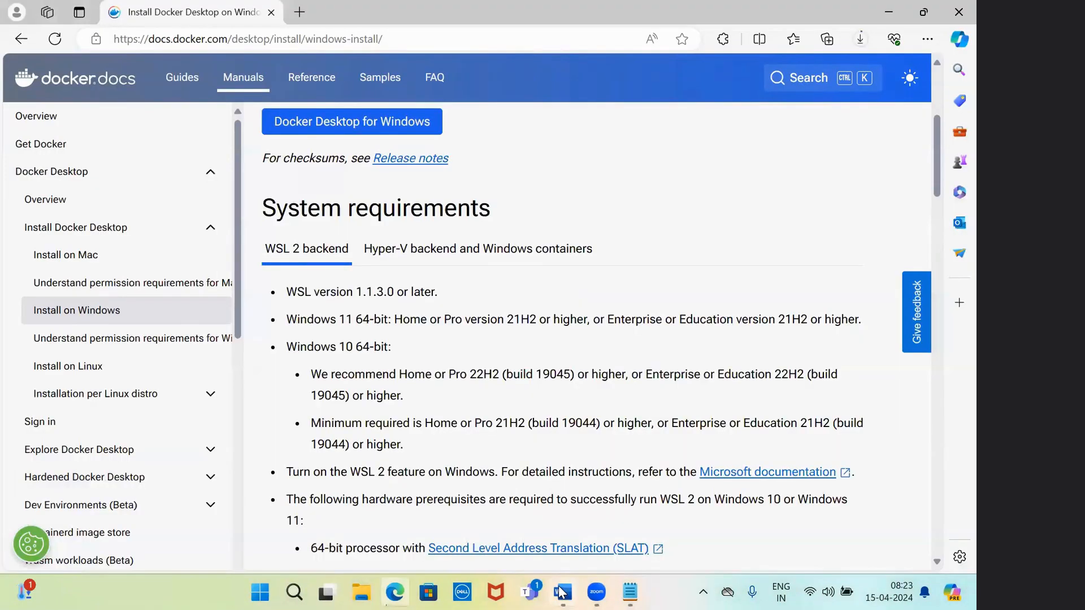
Switch to Word, write "Open run(windows+r) and type cmd> wsl" as sub-item a, and start sub-item b
left_click(562, 592)
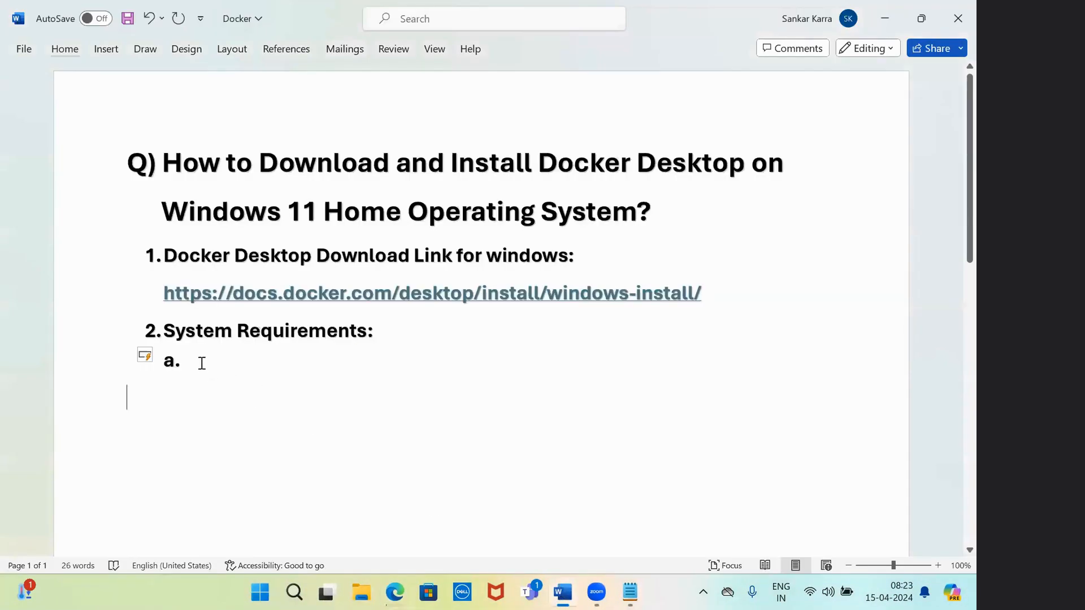
type("open run(win")
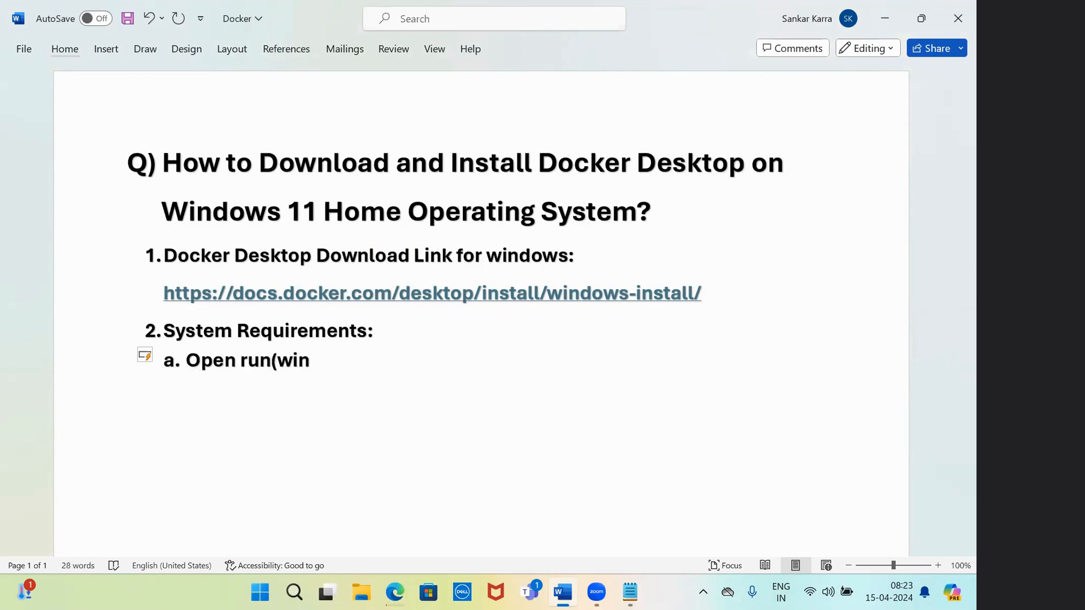
type("dows+")
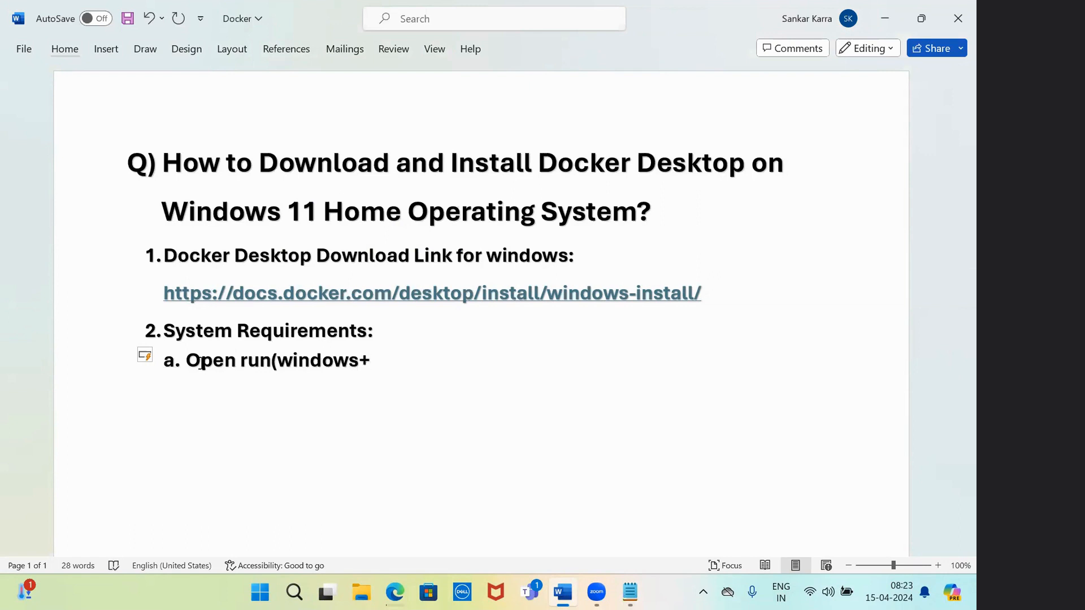
type("r) and type cms")
key("BackSpace")
type("d")
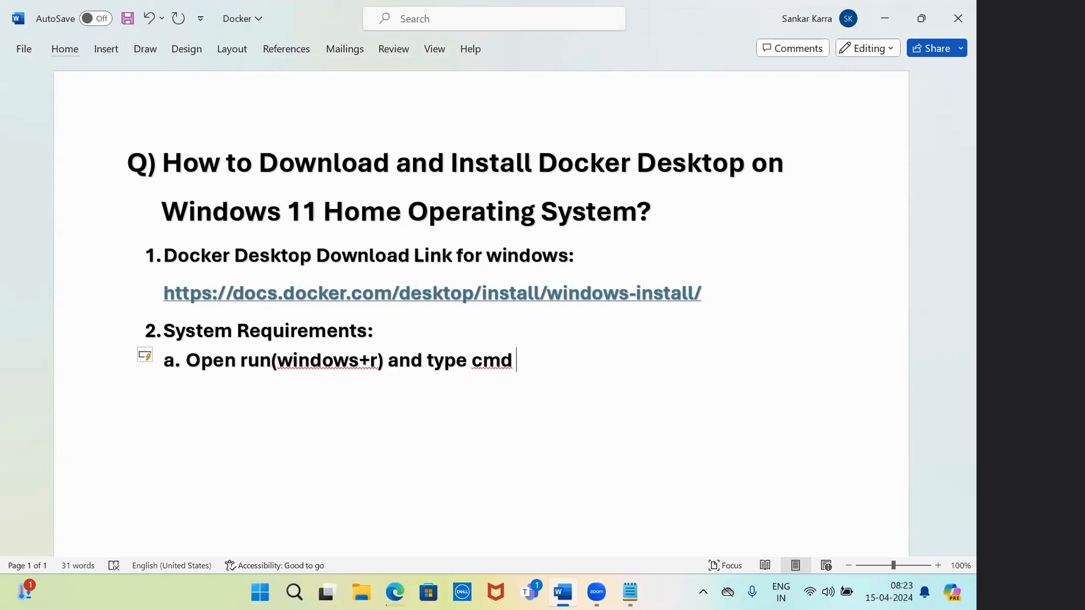
key("BackSpace")
type("> wsl")
key("Return")
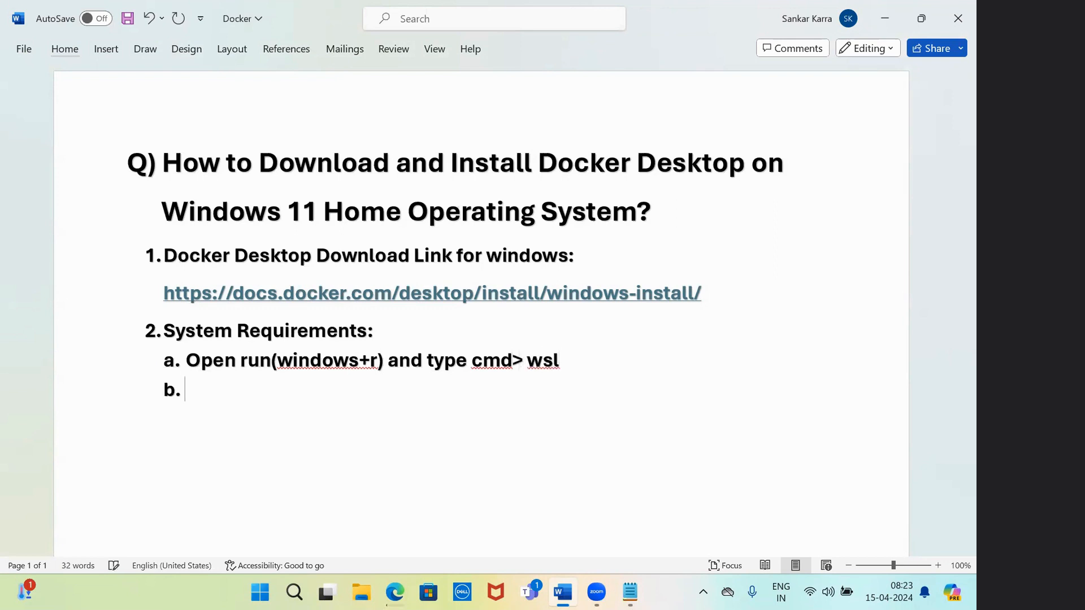
Switch to Edge, check the Windows version by running winver from the Run dialog, and close the About Windows window
left_click(395, 592)
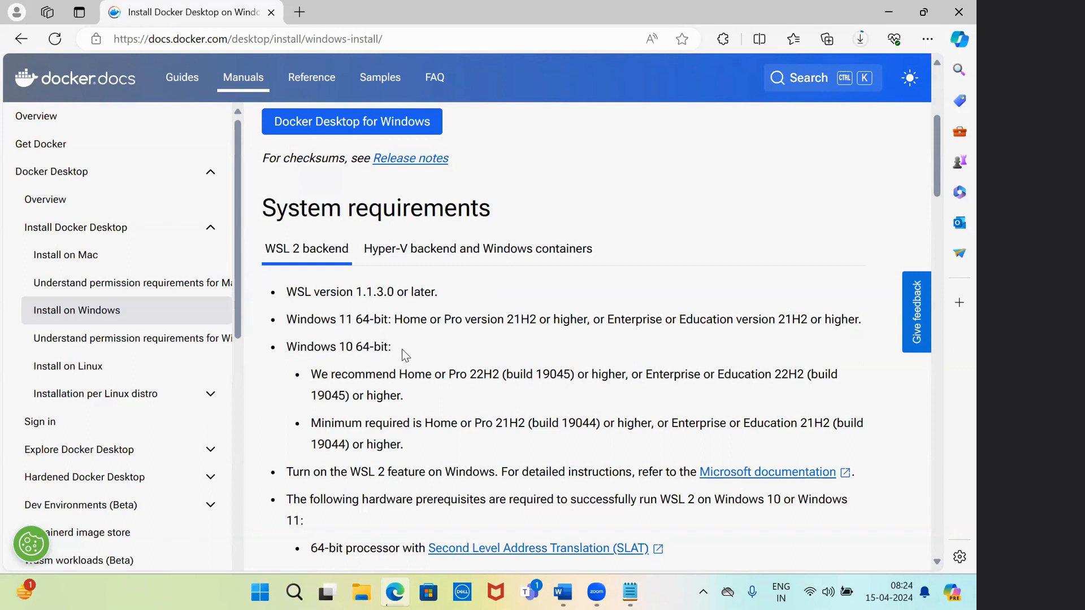
left_click(296, 592)
key("super+r")
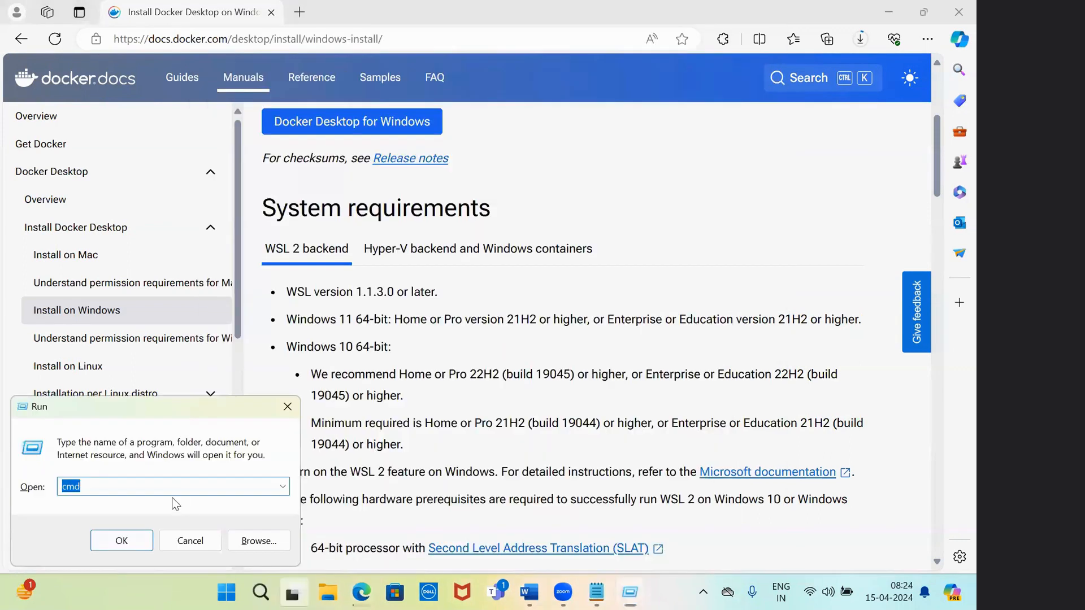
key("super+Tab")
left_click(172, 497)
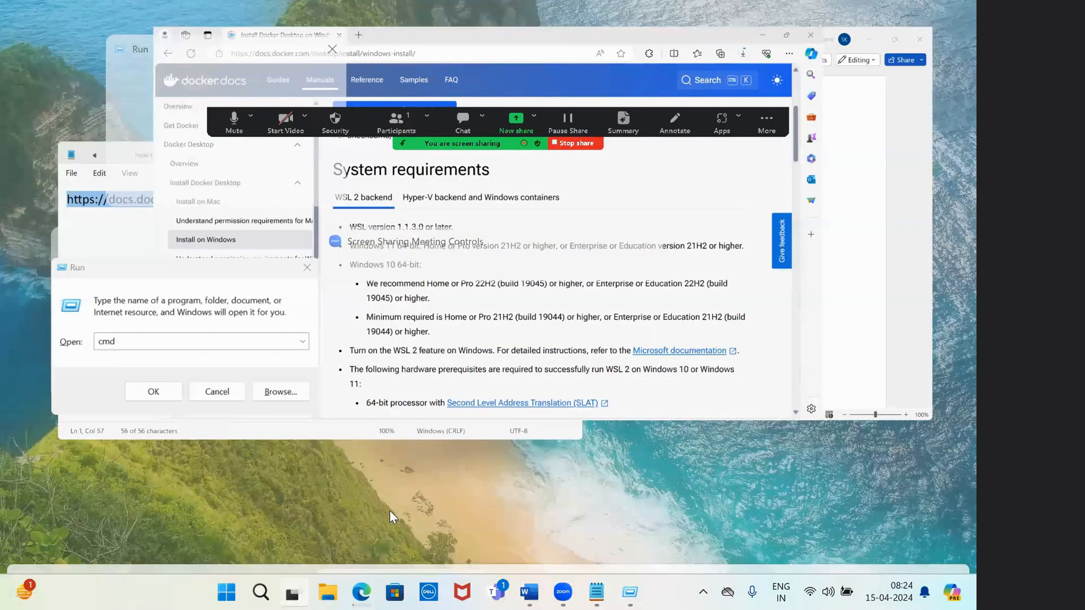
left_click(163, 484)
key("BackSpace")
key("BackSpace")
key("BackSpace")
type("win")
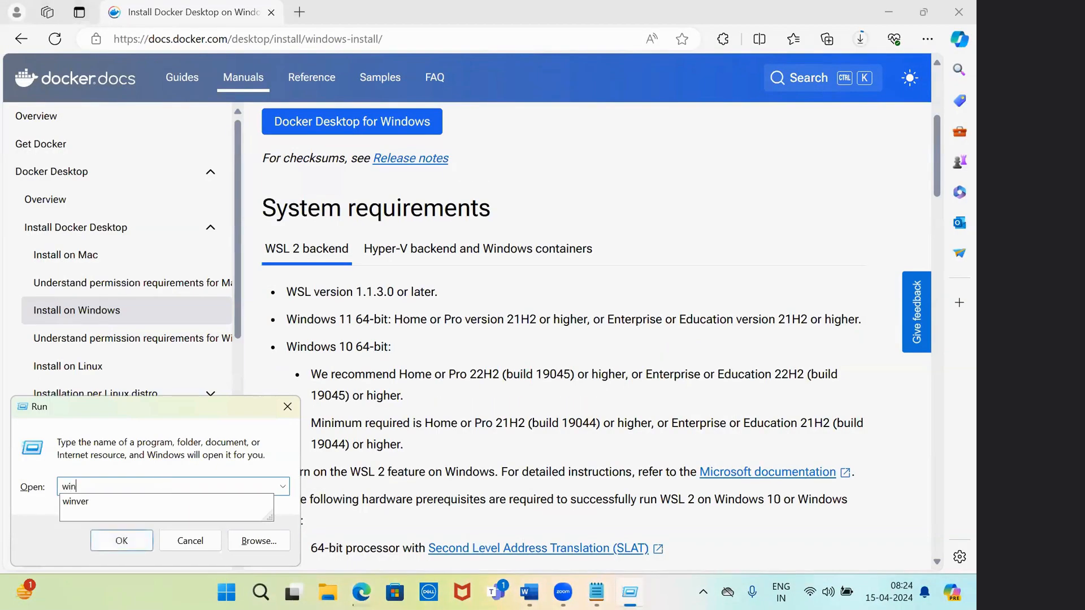
type("ver")
left_click(121, 542)
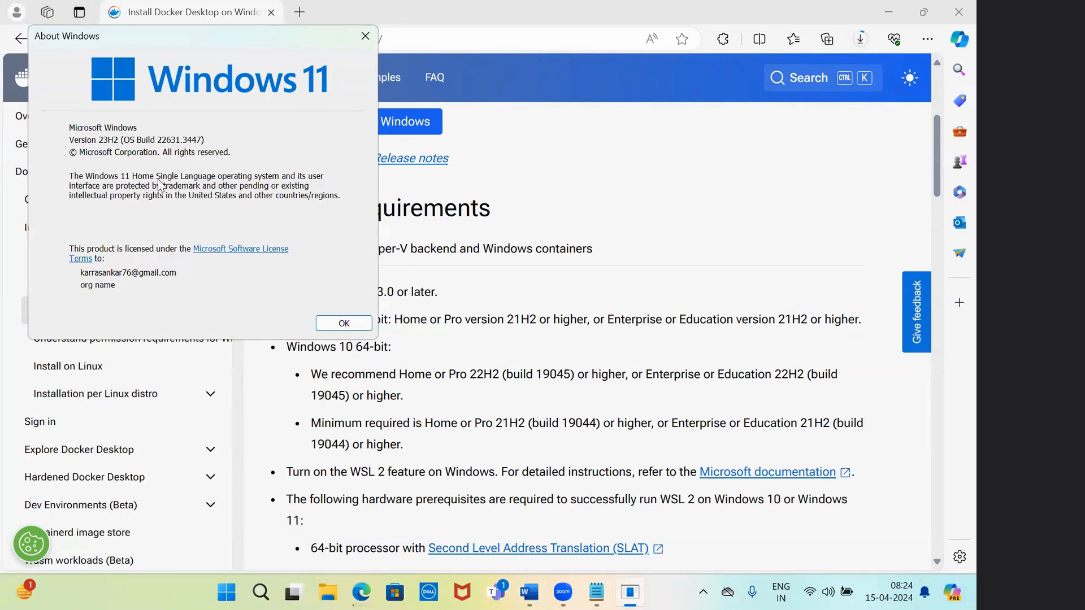
left_click(333, 326)
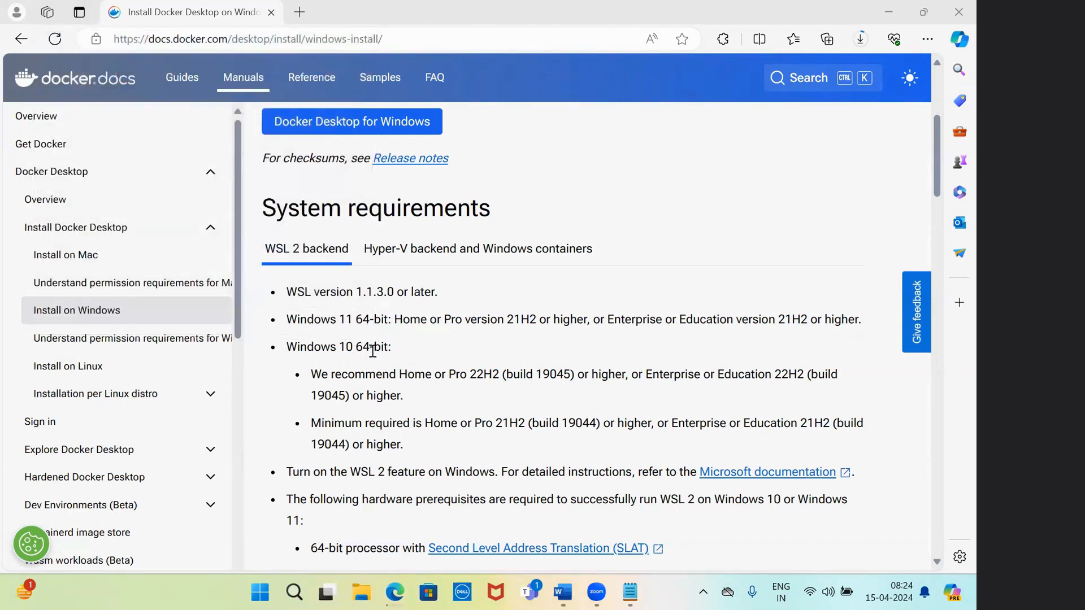
Switch to Word, write "Open run(windows+r) and type winver" as sub-item b, and start sub-item c
left_click(562, 593)
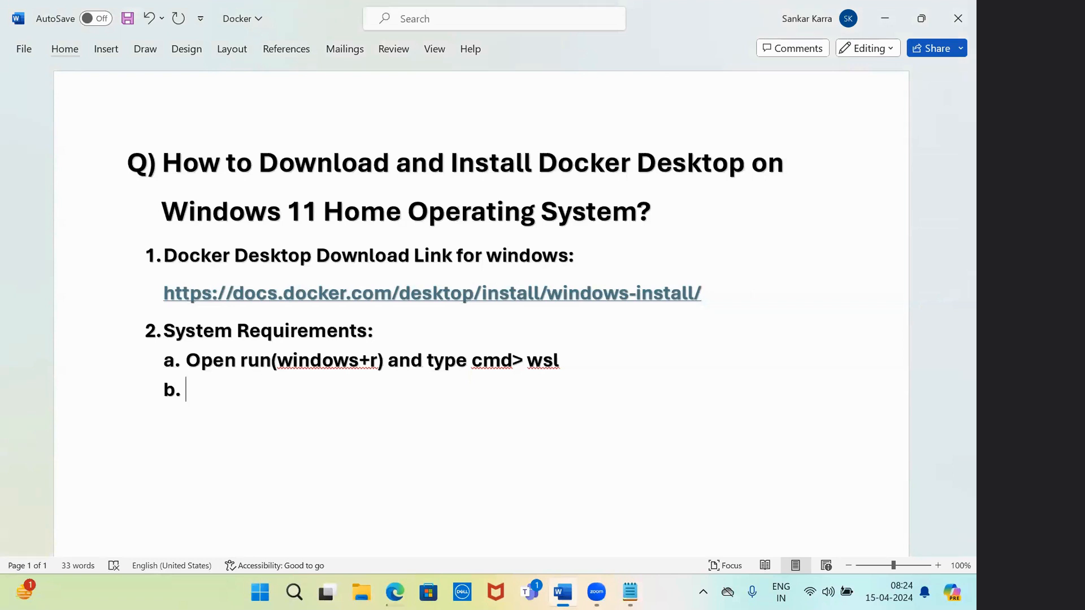
type("Open run")
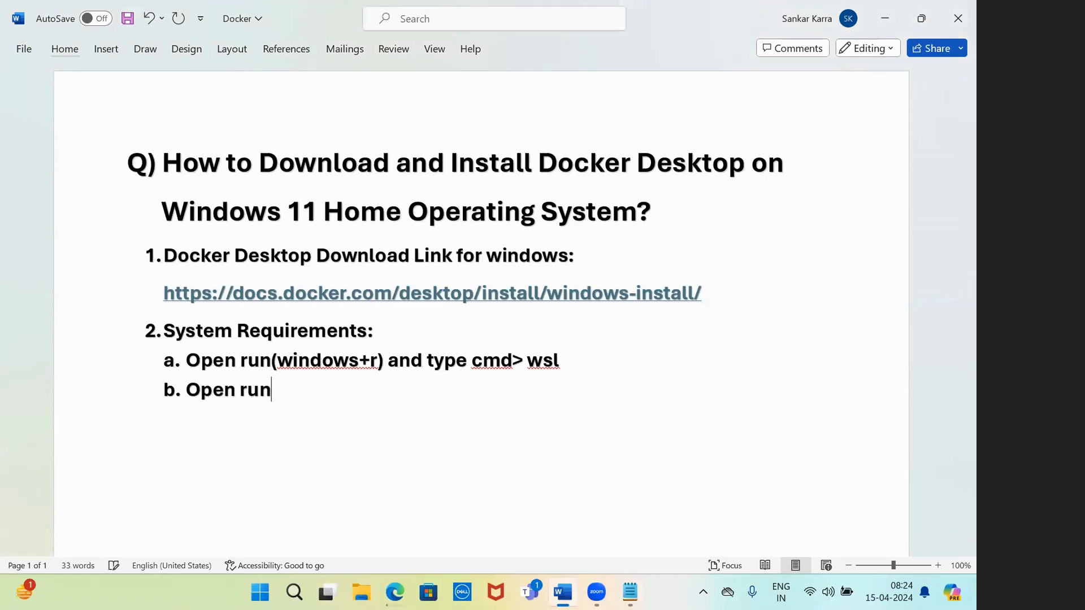
type("(windows")
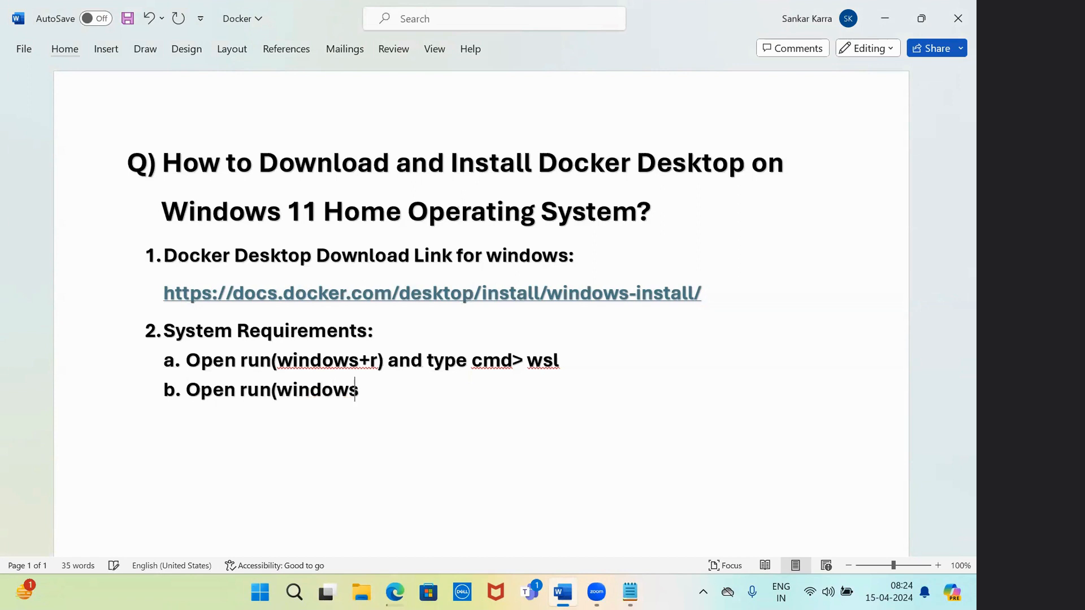
type("+r) and type winver")
key("Return")
type("m")
key("BackSpace")
left_click(317, 452)
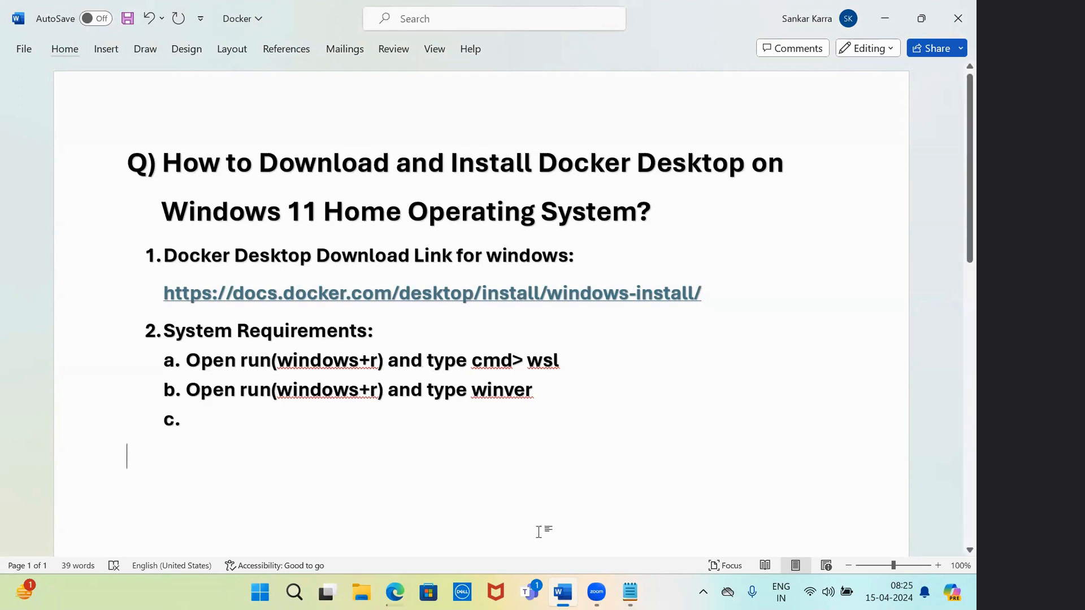
Switch to Edge and review the WSL 2 feature and hardware prerequisites in the Docker system requirements
left_click(398, 593)
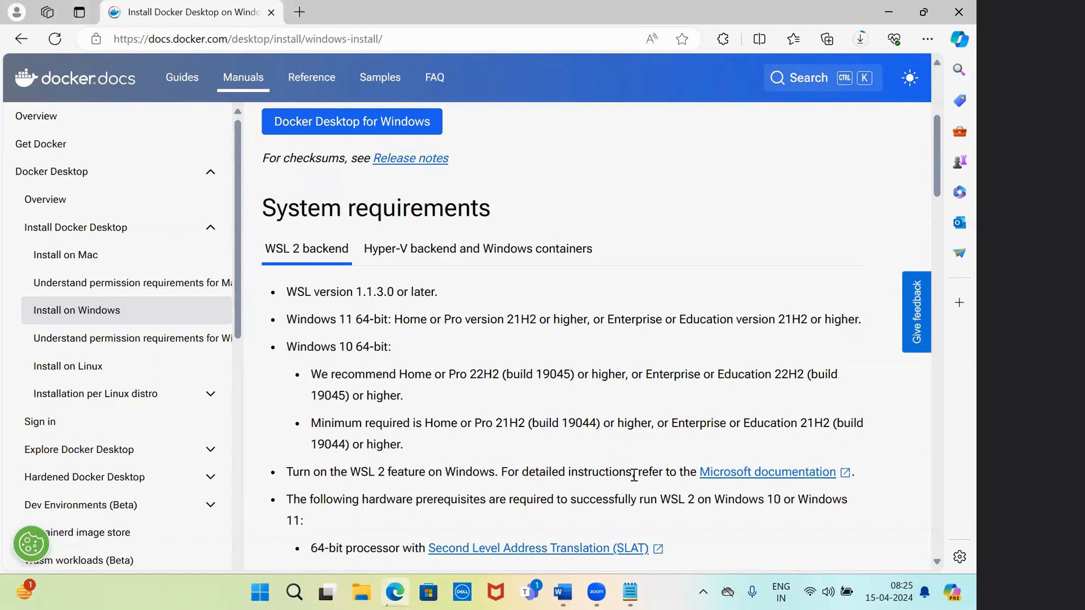
left_click_drag(938, 152, 940, 177)
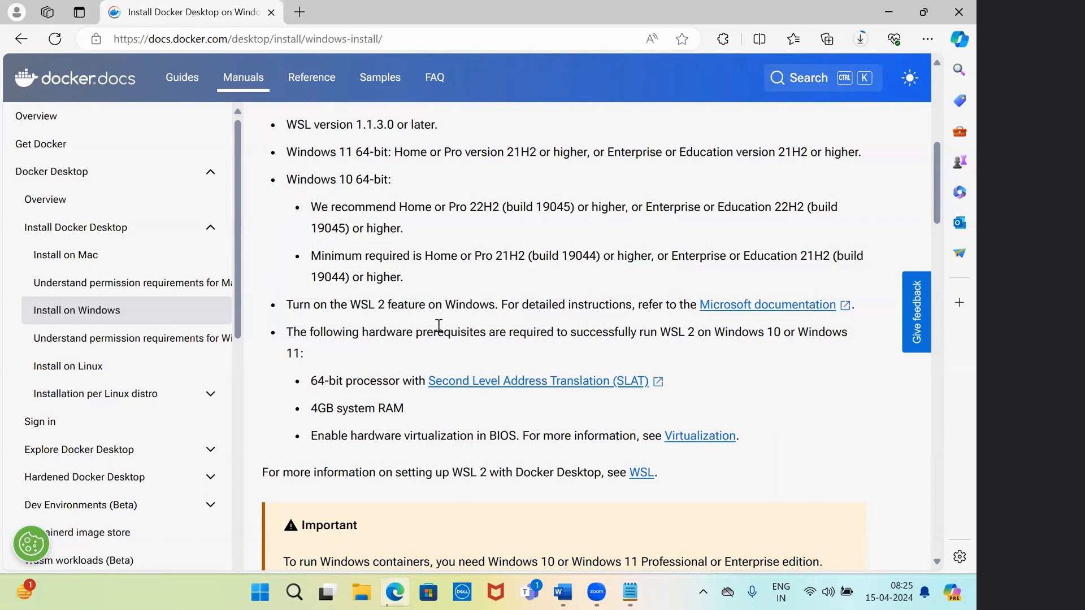
left_click(295, 593)
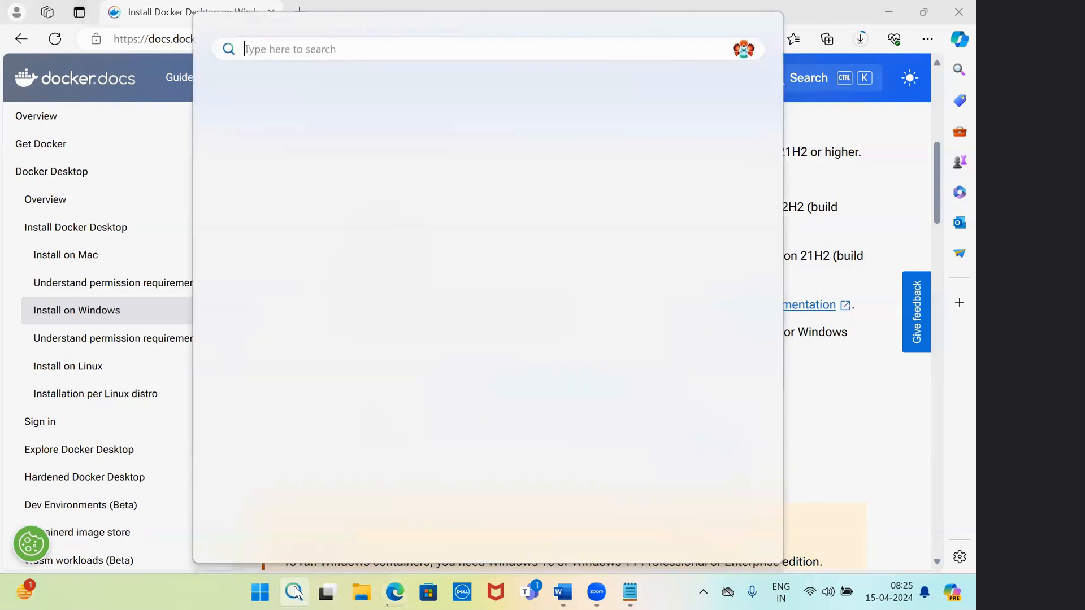
type("turn")
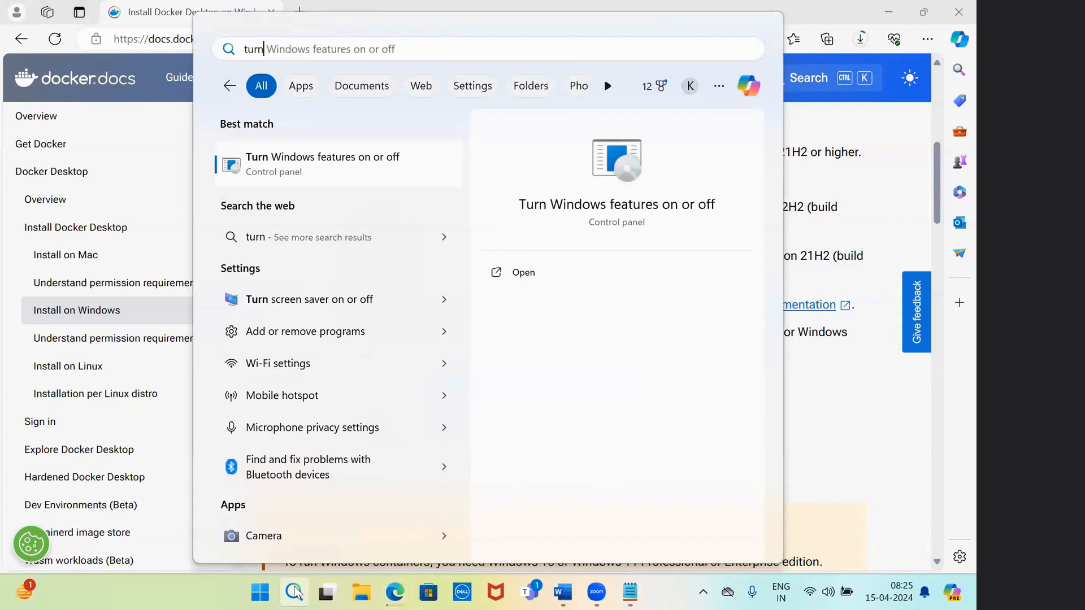
left_click(305, 331)
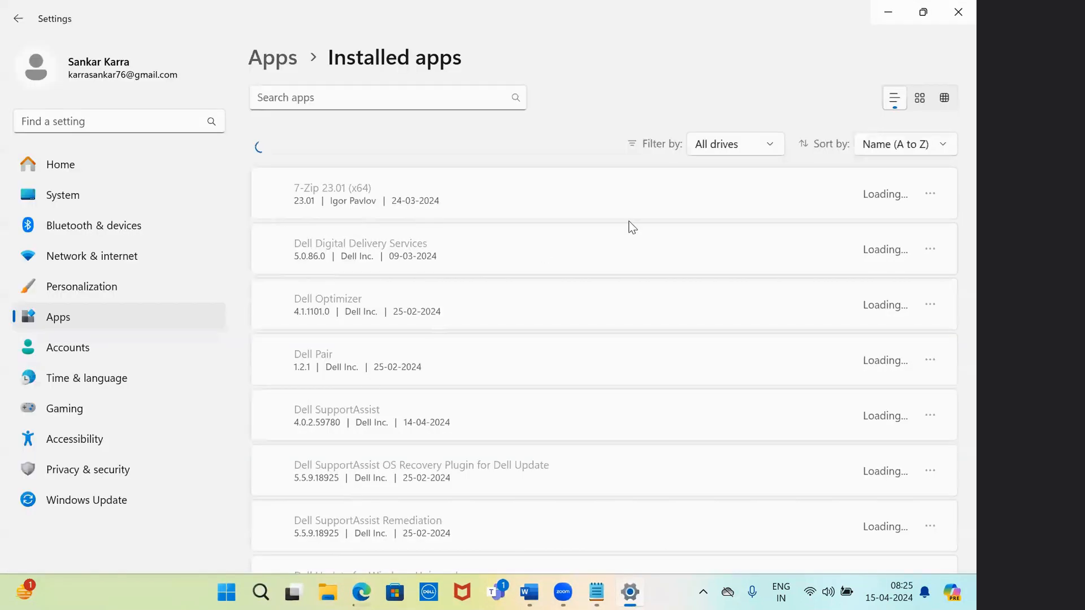
left_click(959, 12)
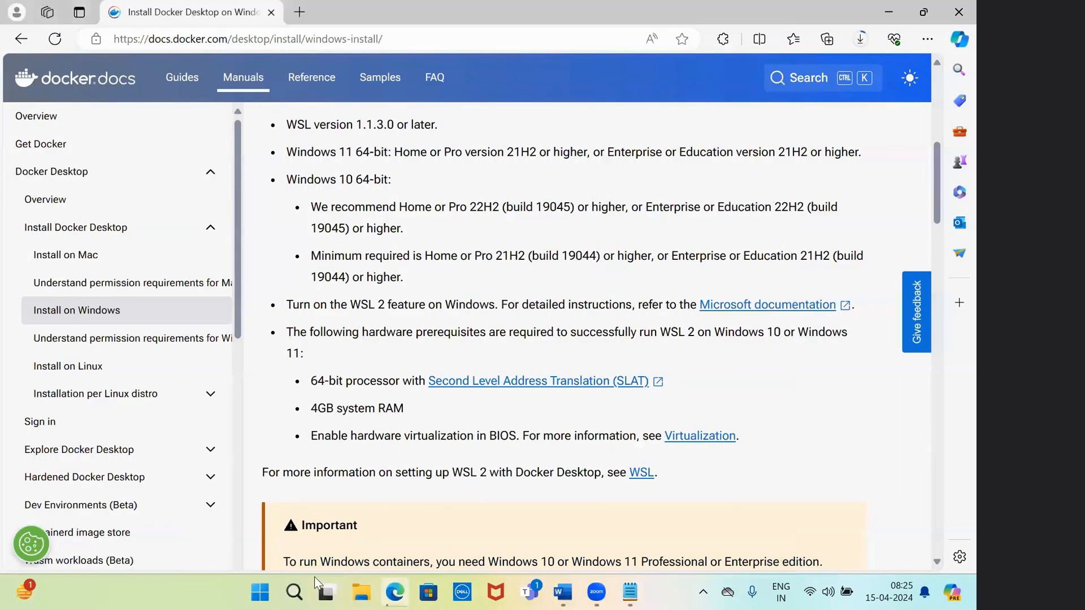
Search Windows for "turn" to find the Turn Windows features on or off entry
left_click(289, 591)
type("tu")
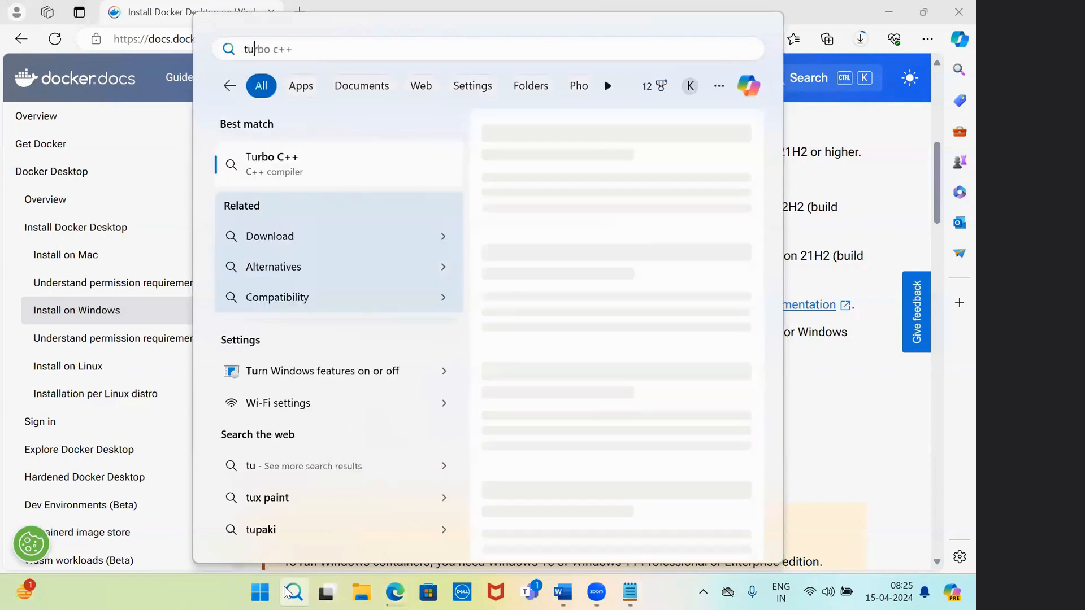
type("rn")
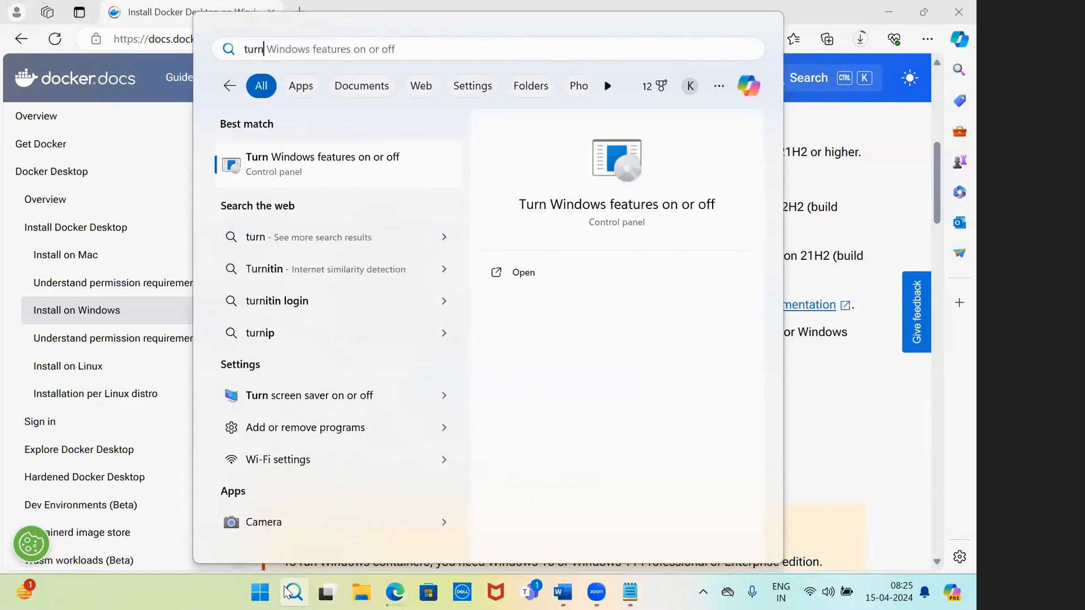
Switch to Word and write "In Search box type Turn on" as sub-item c
left_click(563, 591)
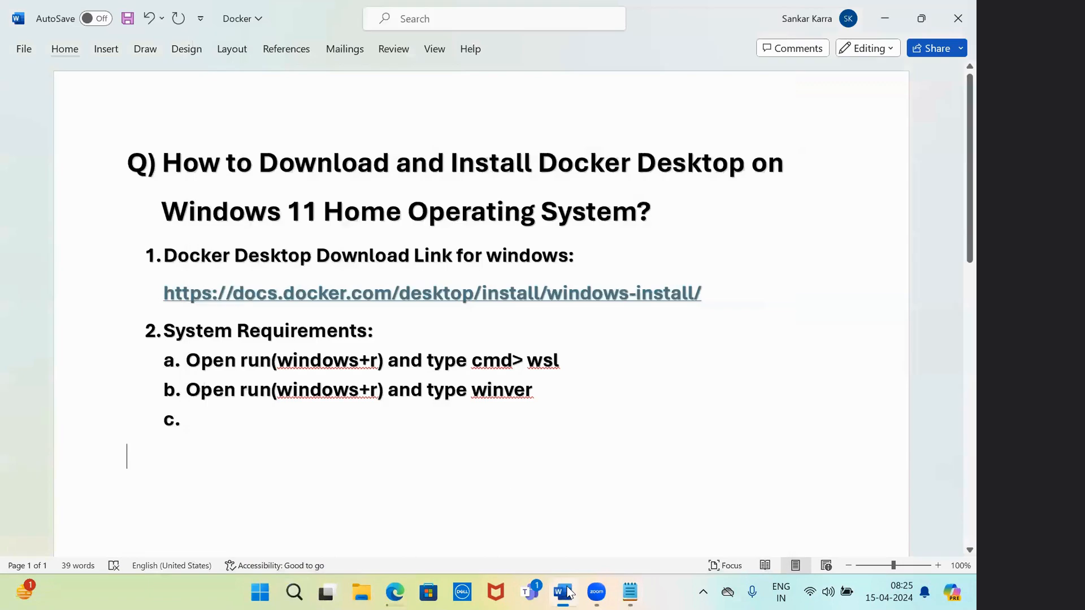
double_click(252, 420)
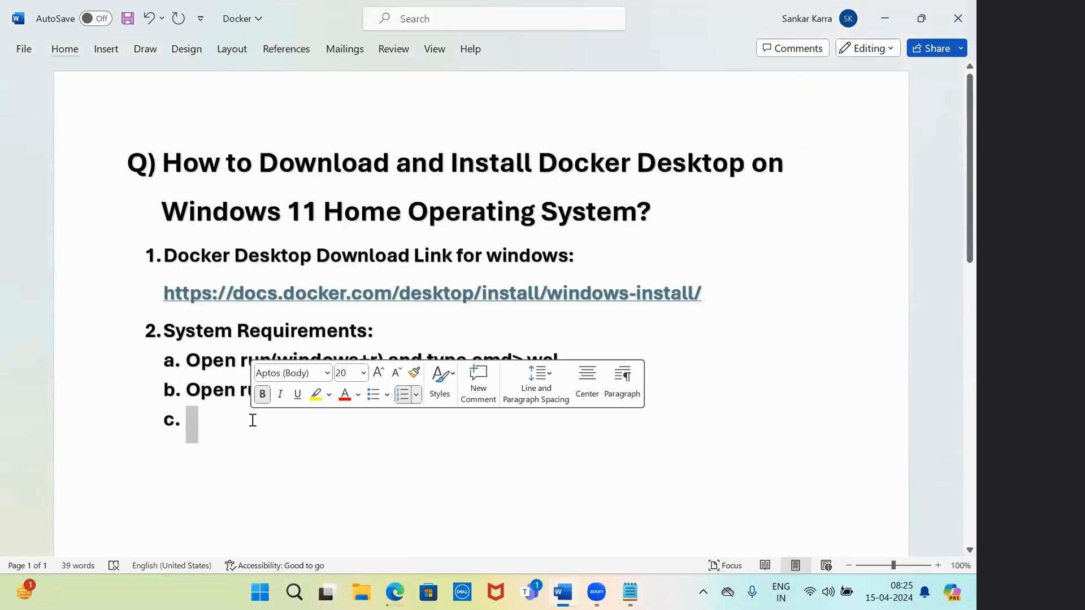
type("In ")
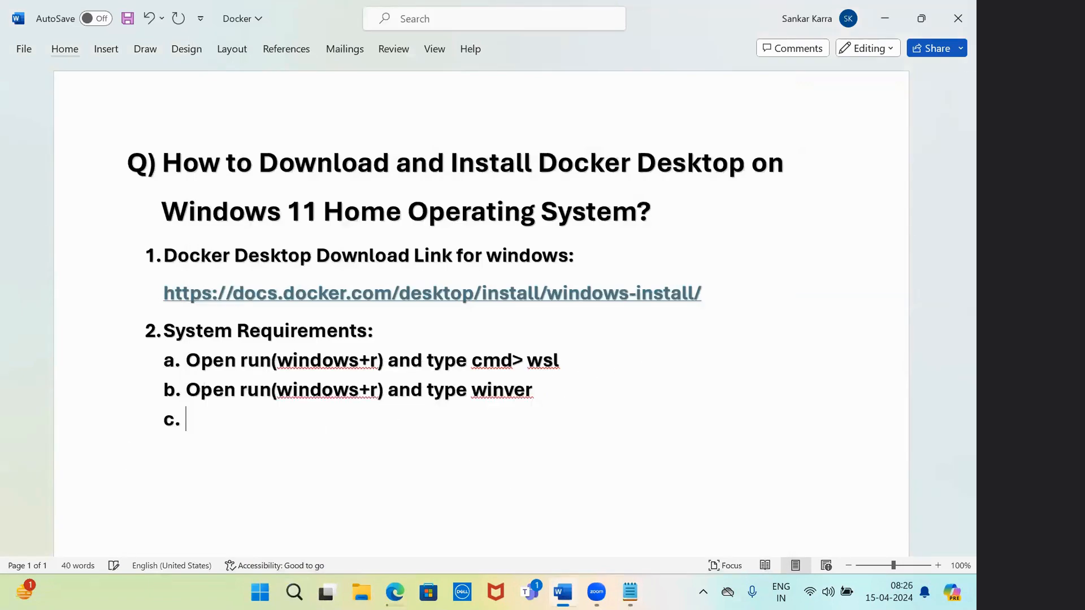
type("Search ")
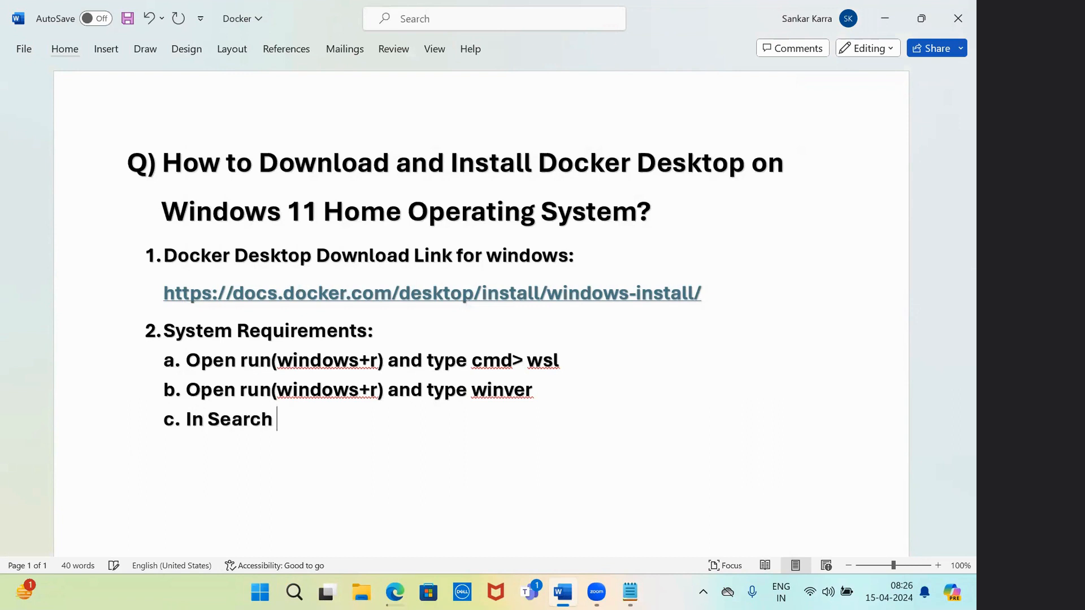
type("box type ")
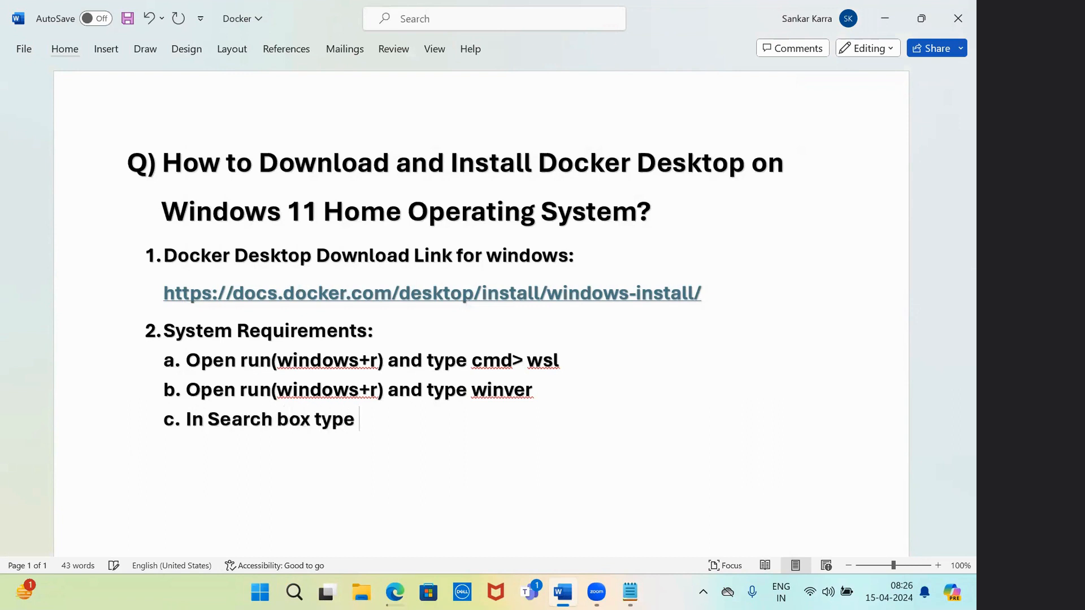
type("Turn on")
Search Windows for "turn" again to check the exact wording of the Windows features entry
left_click(396, 593)
left_click(396, 592)
left_click(295, 592)
type("tu")
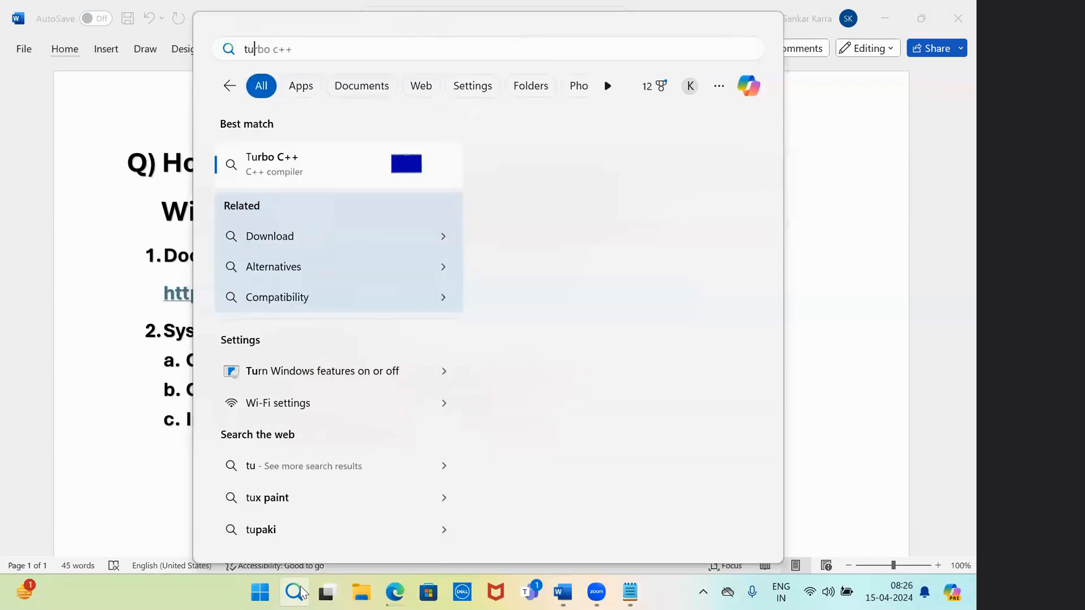
type("rn")
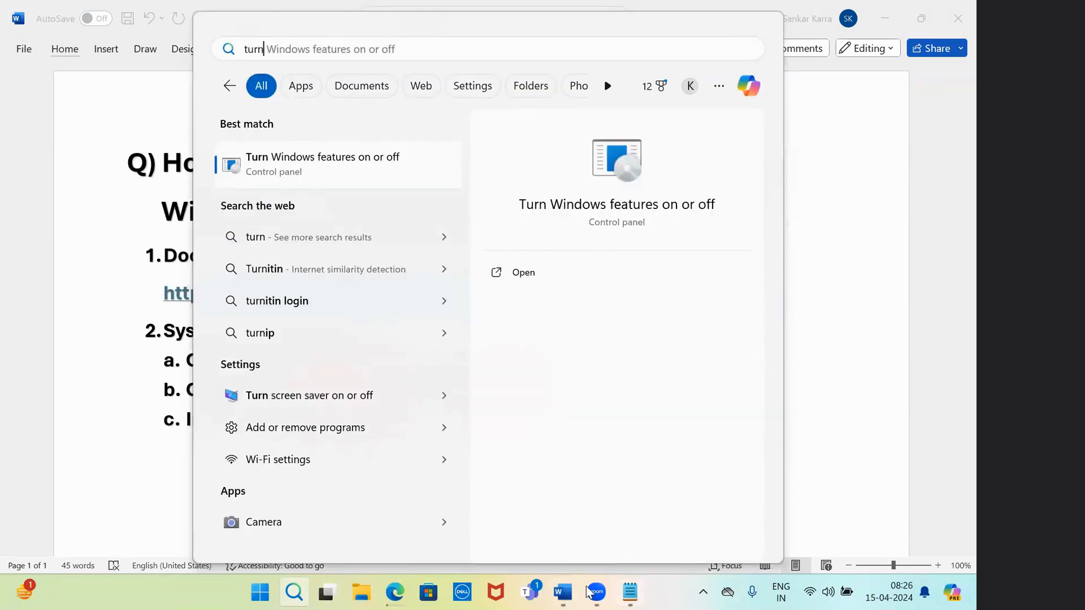
Return to Word and change the end of sub-item c from "on" to "windows features on or off"
left_click(572, 592)
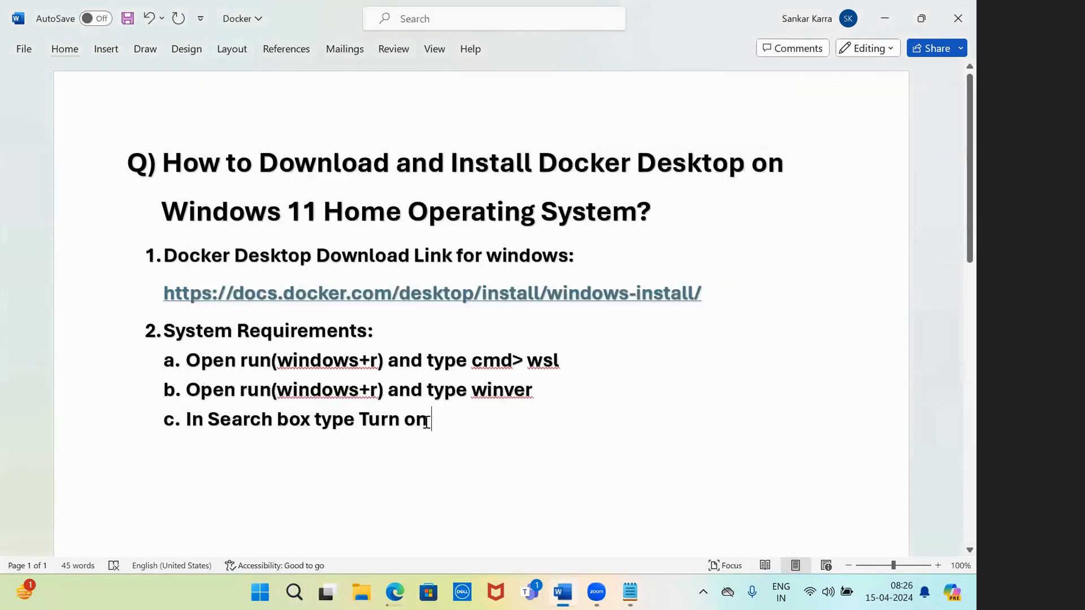
key("BackSpace")
key("BackSpace")
key("BackSpace")
key("BackSpace")
type("win")
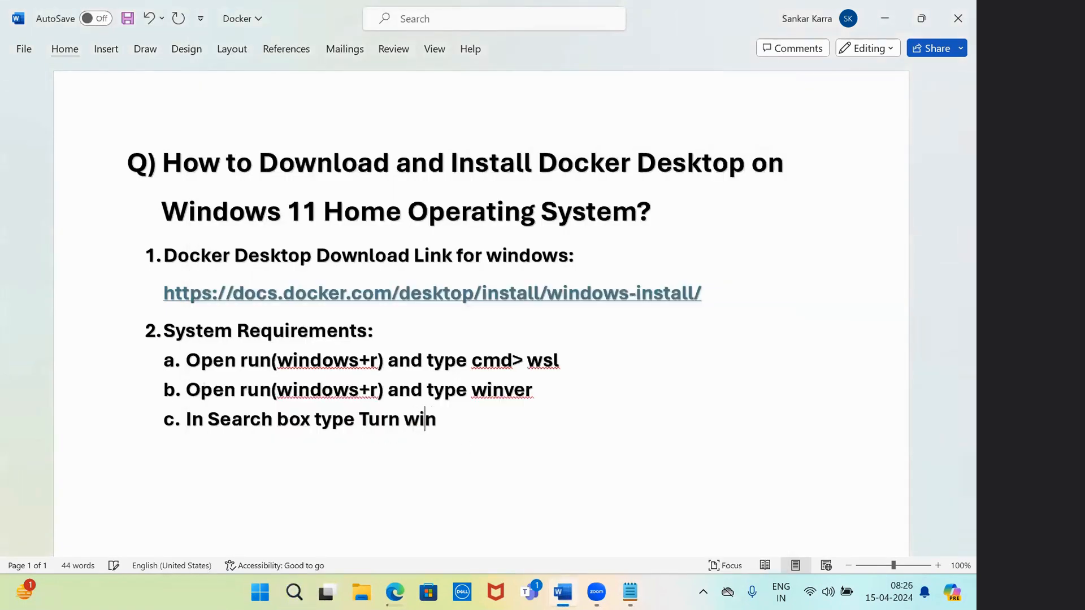
type("dows featu")
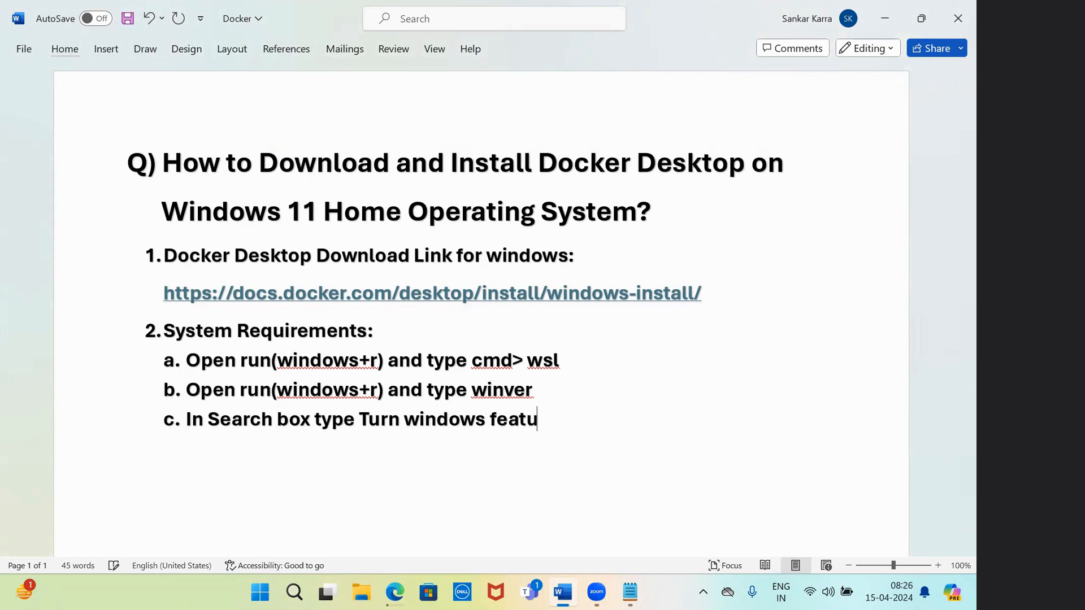
type("res on or f")
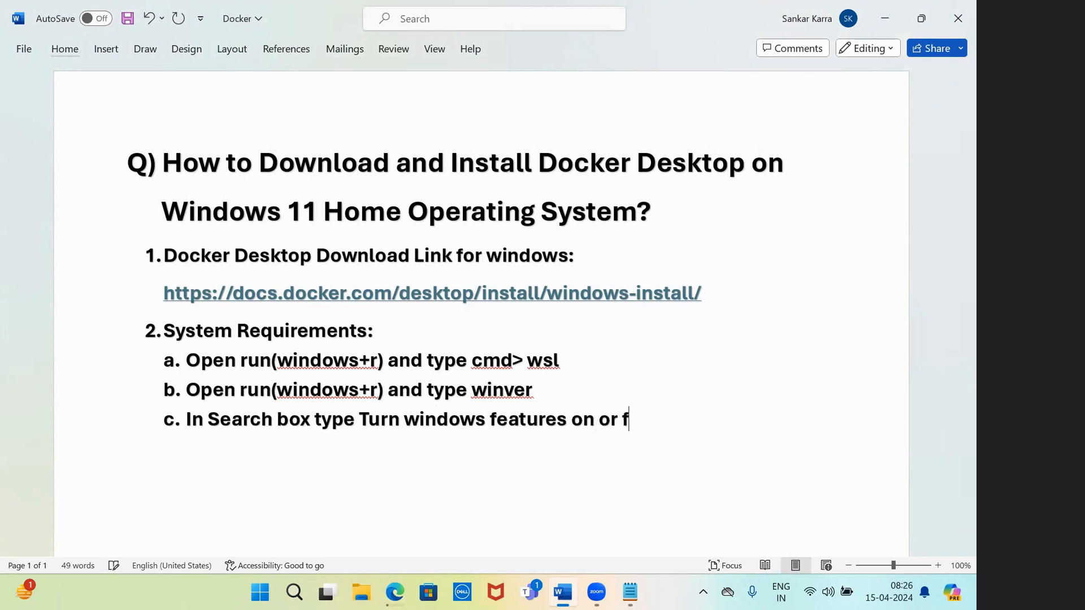
key("BackSpace")
type("off")
Search Windows for "turn", open Turn Windows features on or off, and maximize its window
left_click(294, 592)
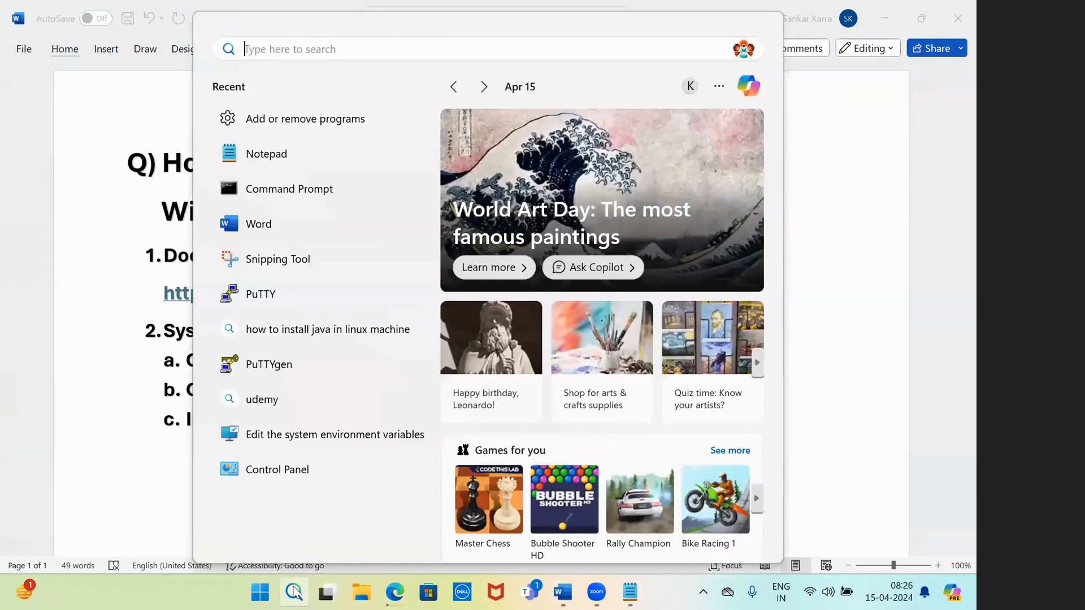
type("turbo c++")
key("BackSpace")
key("BackSpace")
key("BackSpace")
key("BackSpace")
key("BackSpace")
key("BackSpace")
key("BackSpace")
key("BackSpace")
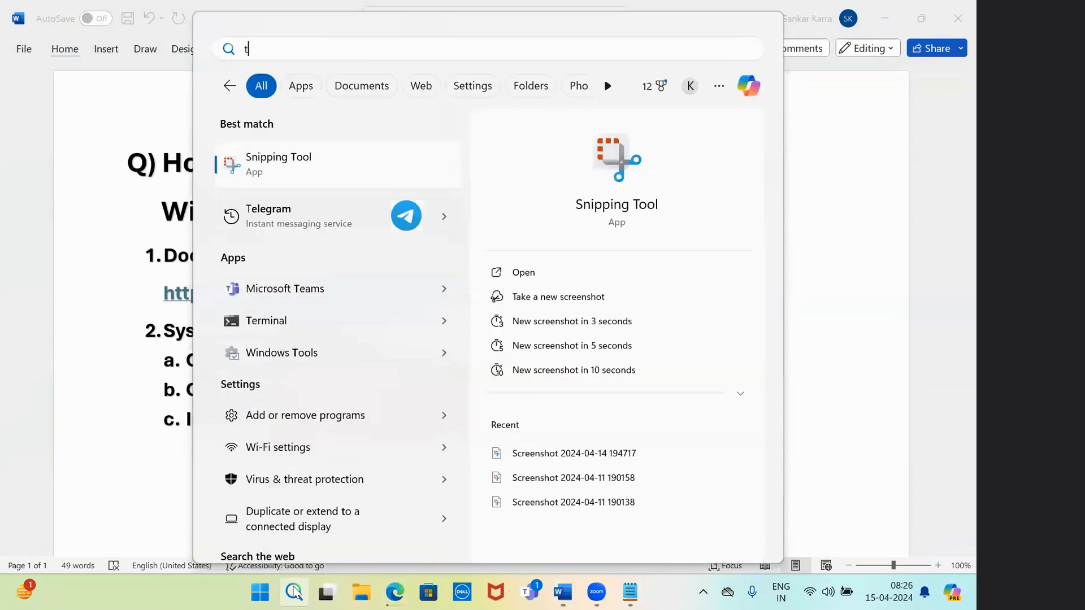
type("urn")
left_click(440, 333)
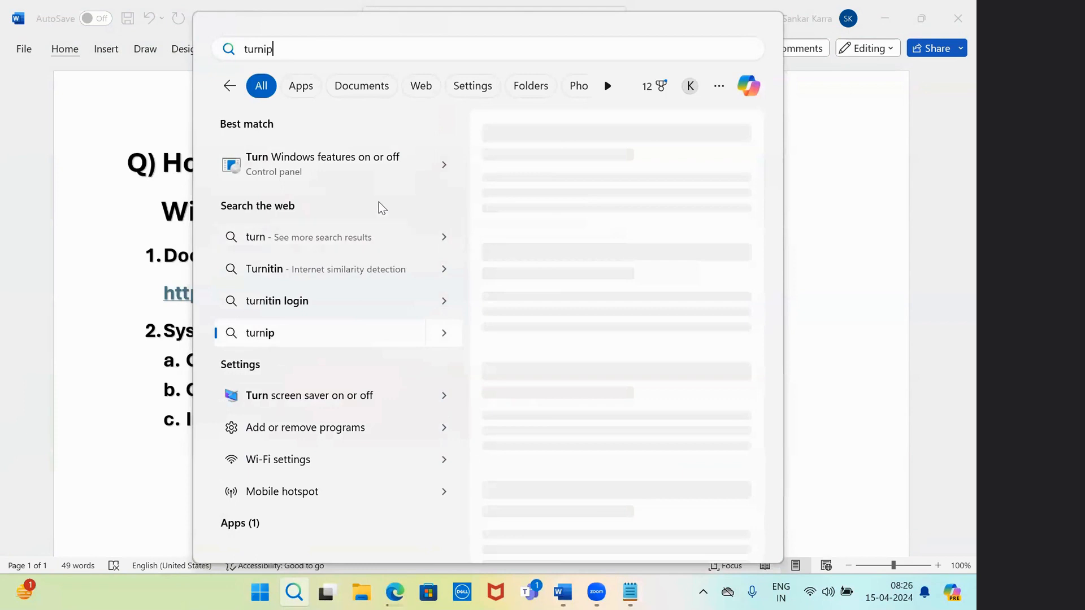
left_click(389, 170)
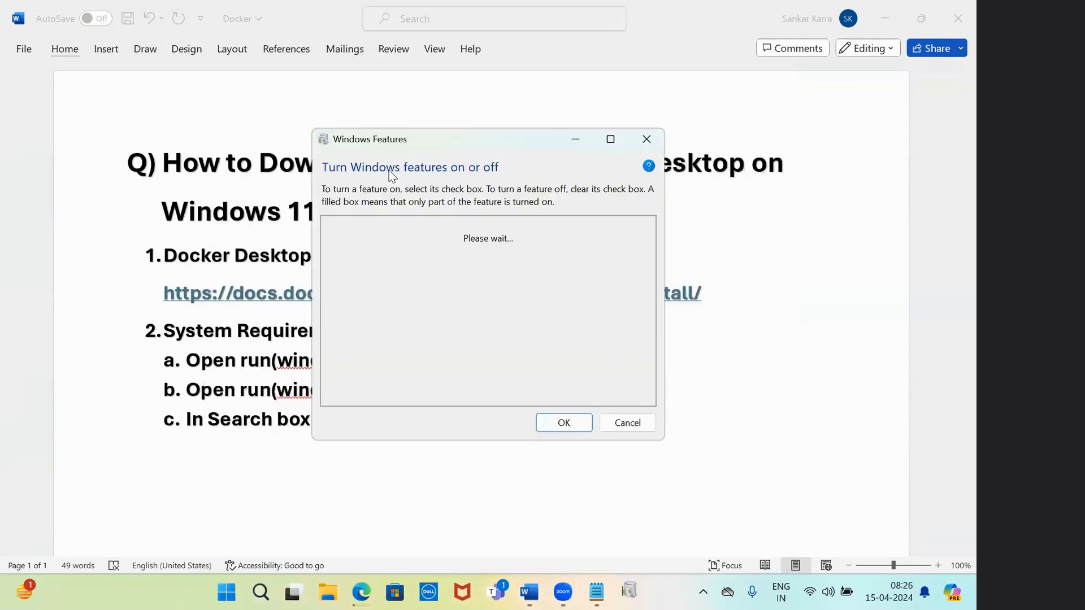
left_click(611, 139)
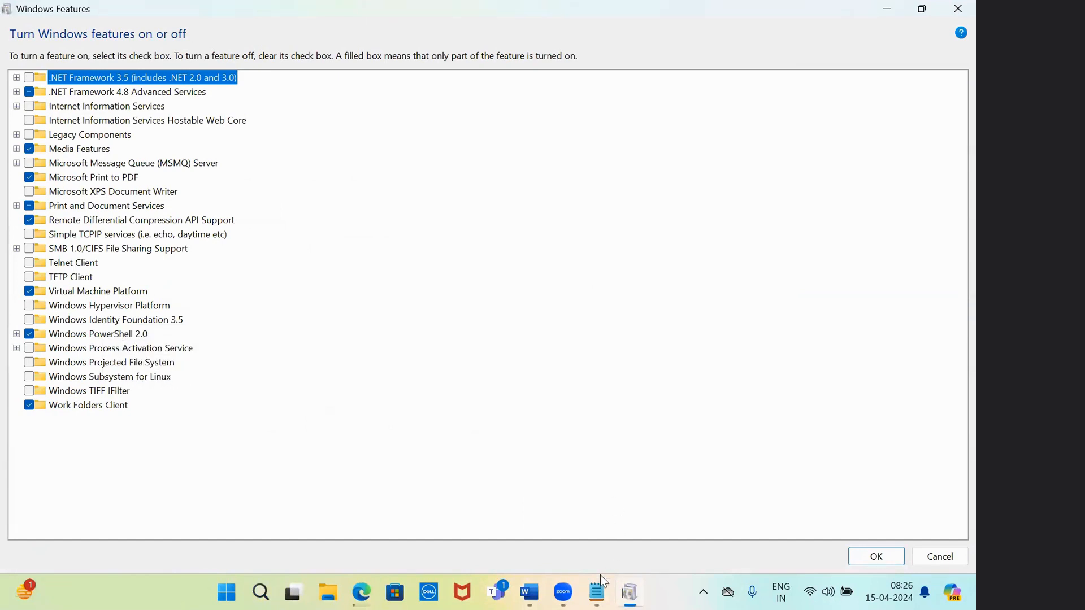
Switch to Word, append ">" to sub-item c, and begin an unlettered line under it with "Select checkbox"
left_click(598, 592)
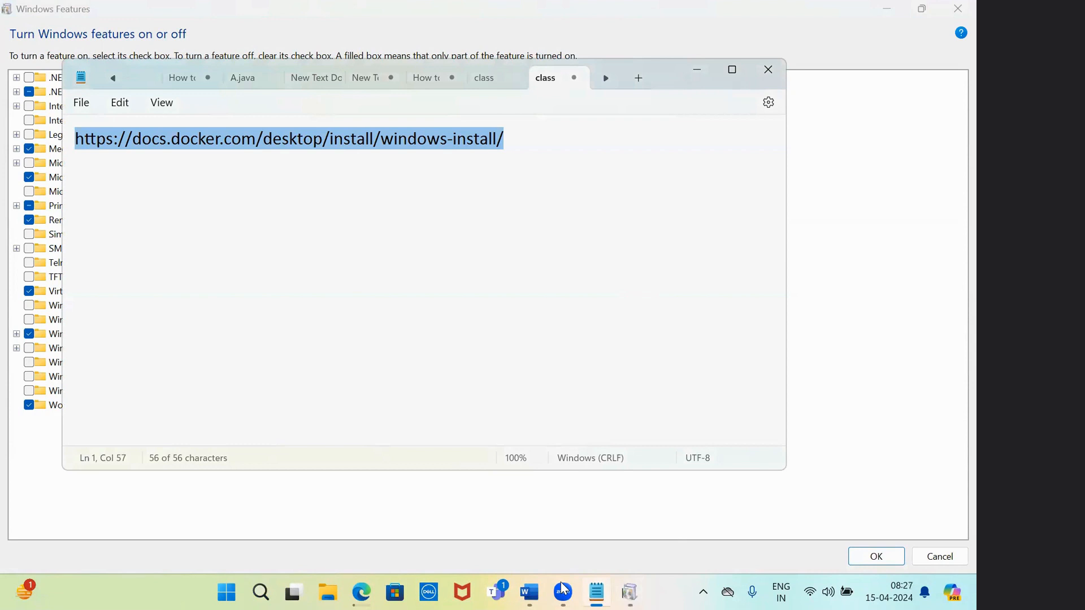
left_click(531, 592)
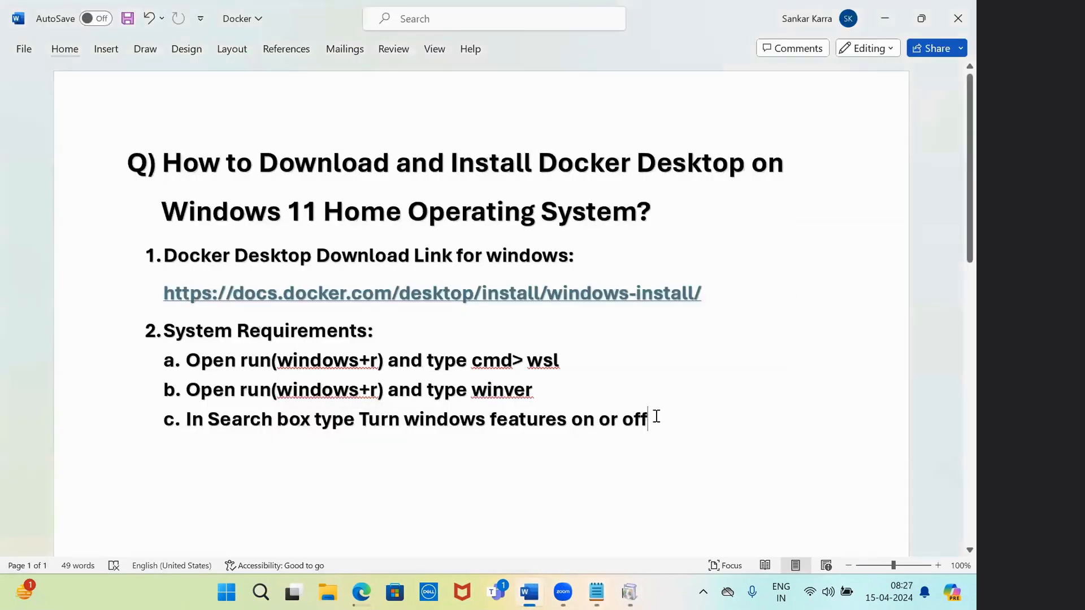
type(">")
key("Return")
key("BackSpace")
type("select")
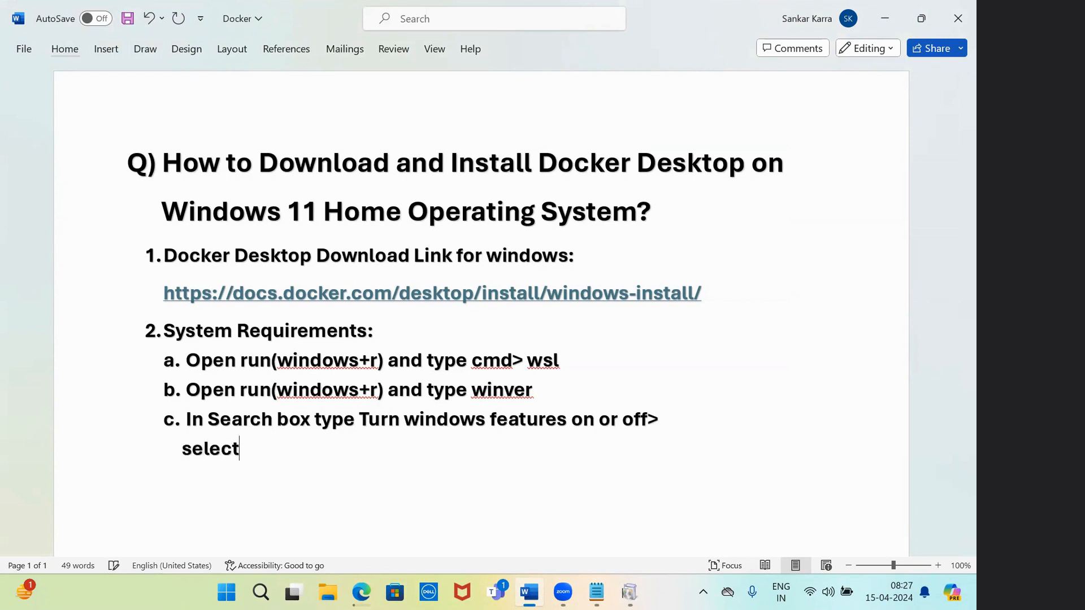
type(" checkbox ")
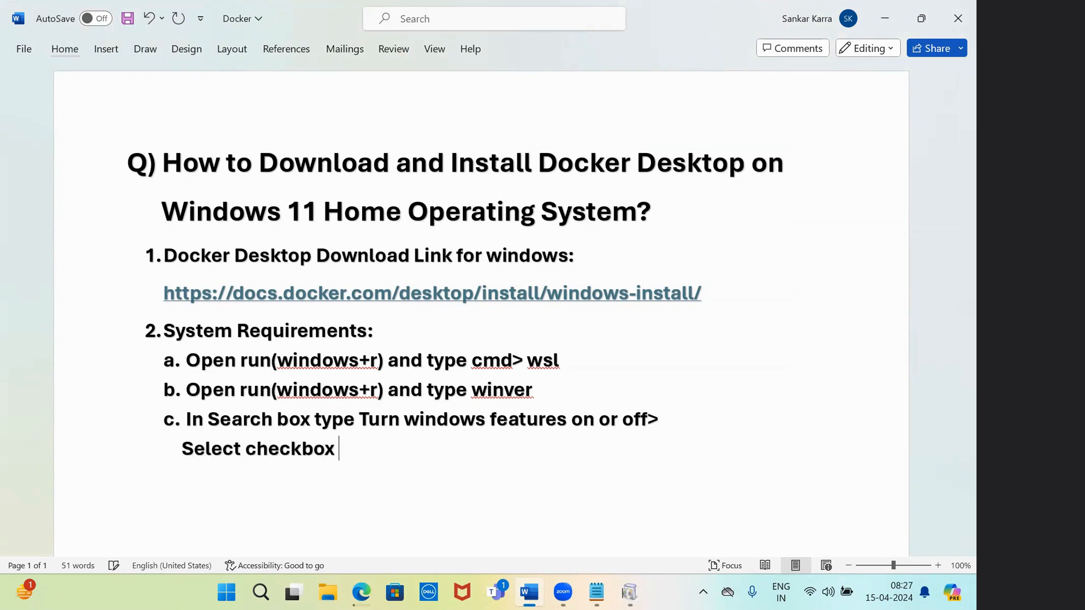
Complete the second line of sub-item c with "Windows SubSystem for Linux."
type("windows Sy")
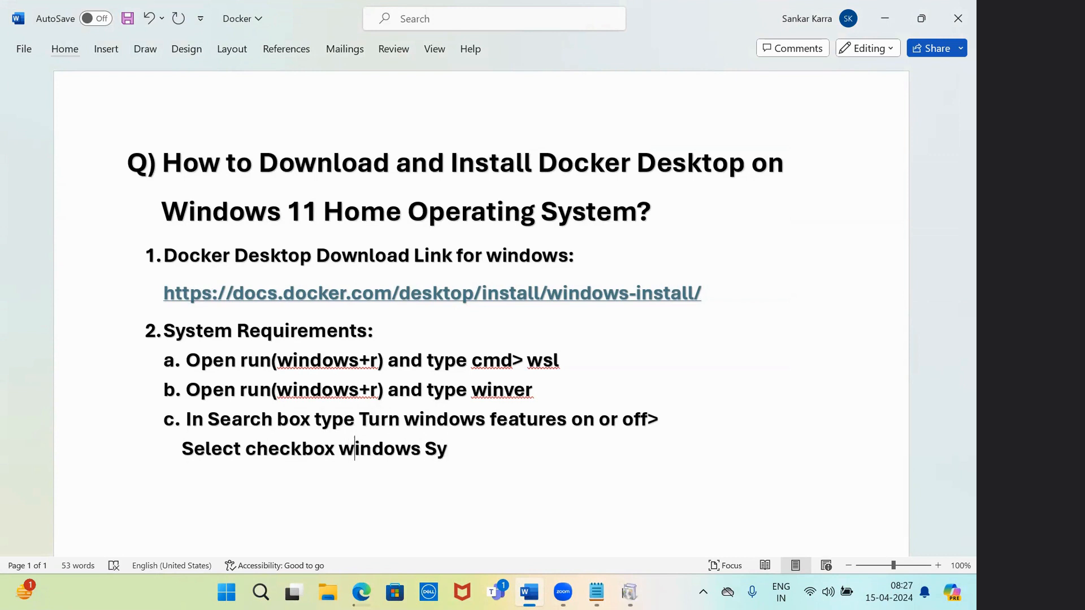
key("BackSpace")
type("W")
key("End")
key("BackSpace")
key("BackSpace")
type("SubSystem fo")
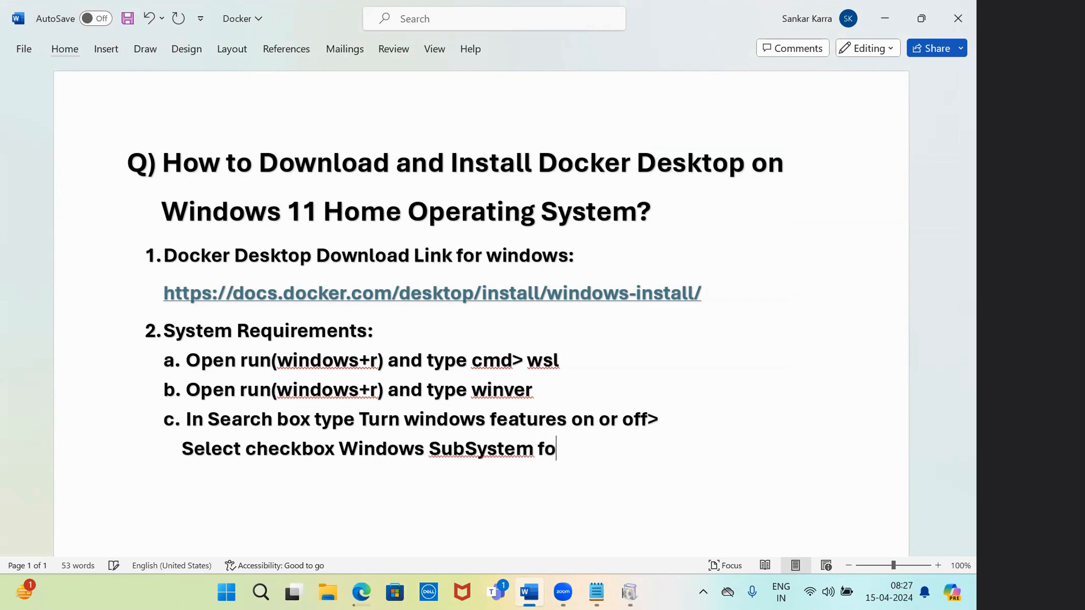
type("r Linux.")
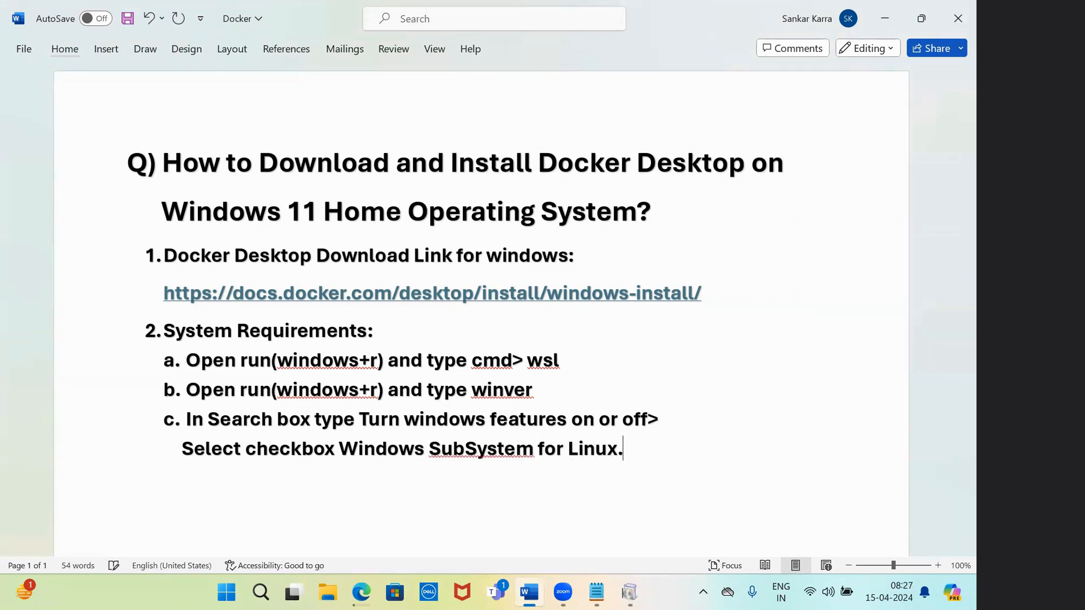
Switch to Windows Features, enable Windows Subsystem for Linux, and apply the change
left_click(627, 592)
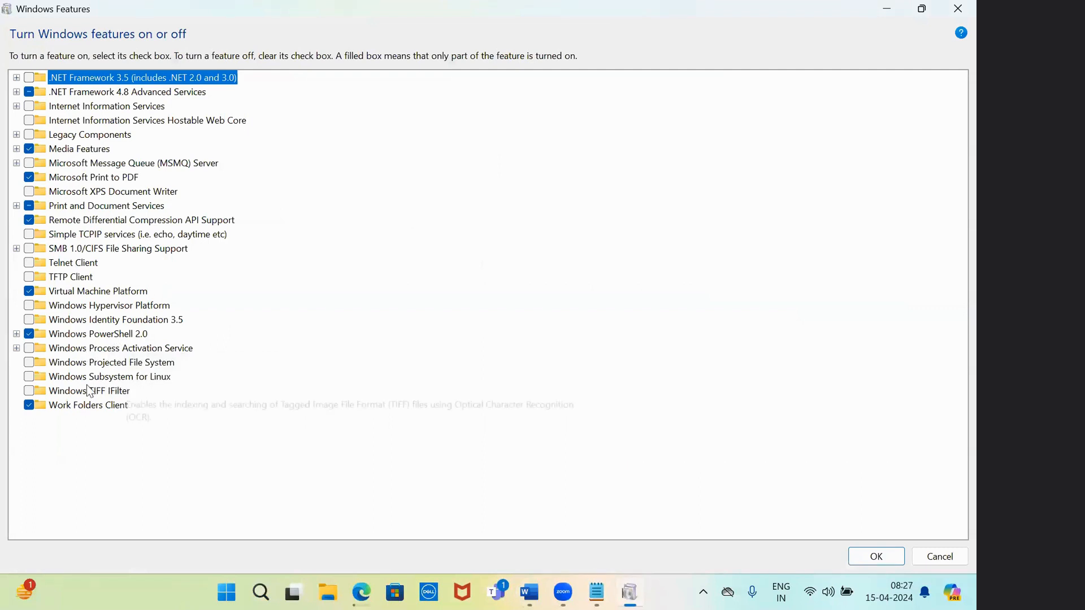
left_click(28, 379)
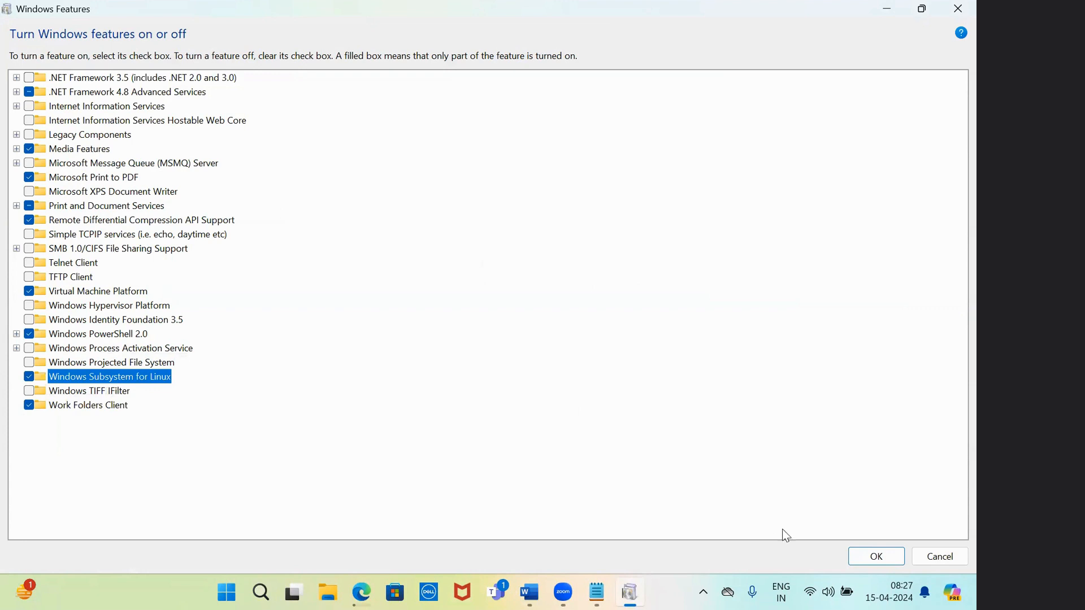
left_click(875, 558)
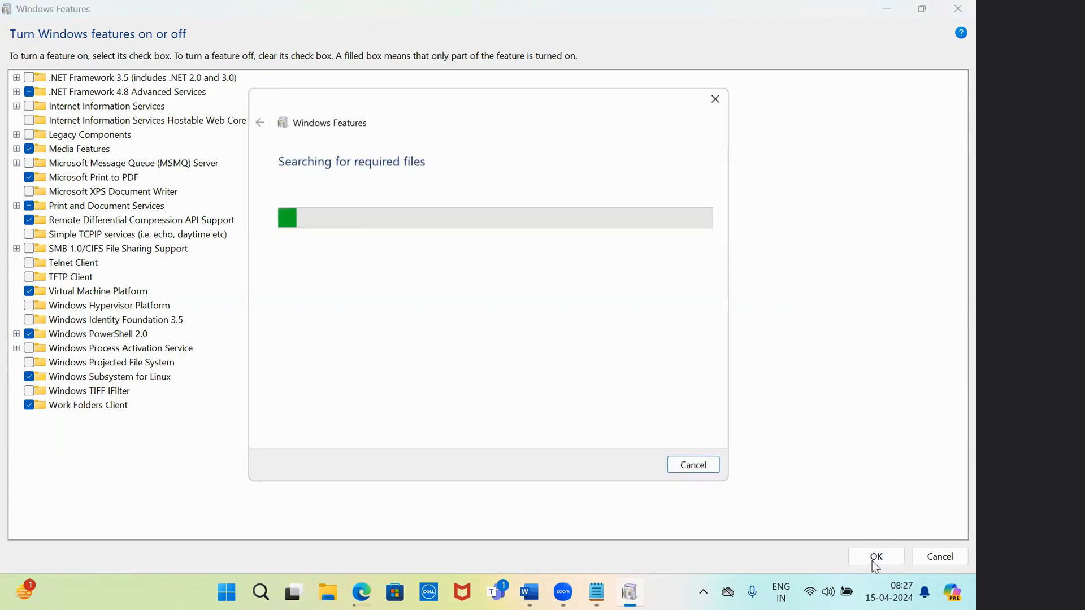
Return to Word and replace the final period of sub-item c with "> ok>"
left_click(597, 592)
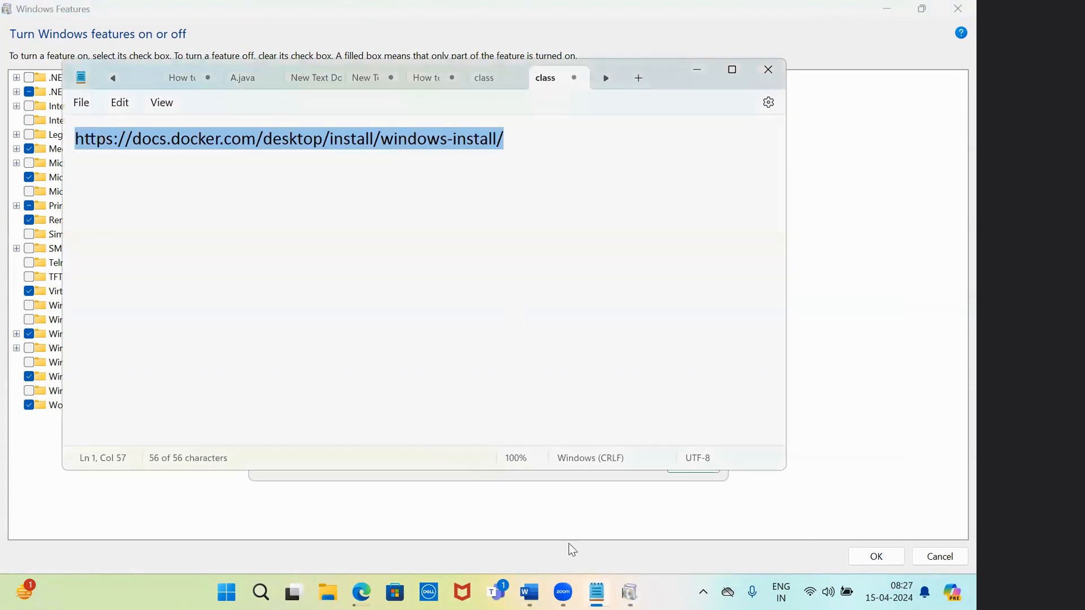
left_click(529, 592)
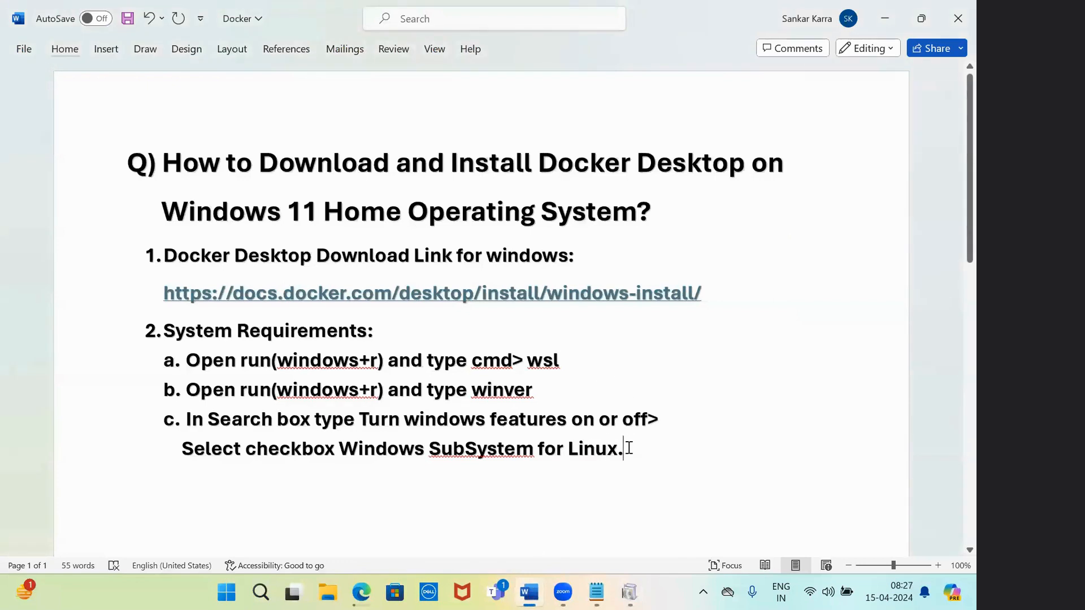
key("BackSpace")
type("> ok")
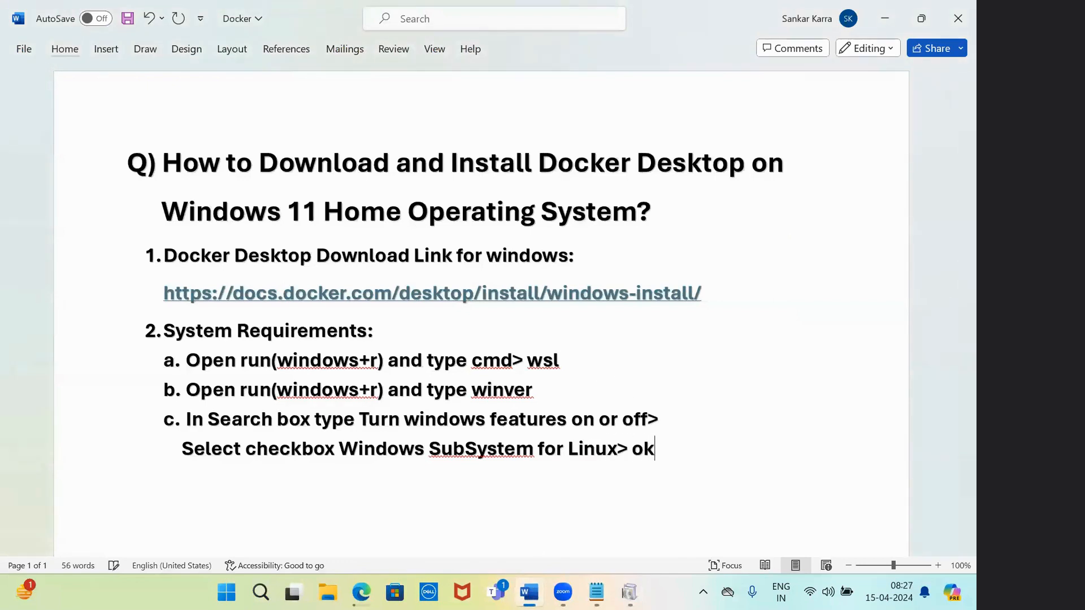
type(">")
Close Notepad, switch to the Windows Features completion dialog, and choose not to restart the PC
left_click(597, 592)
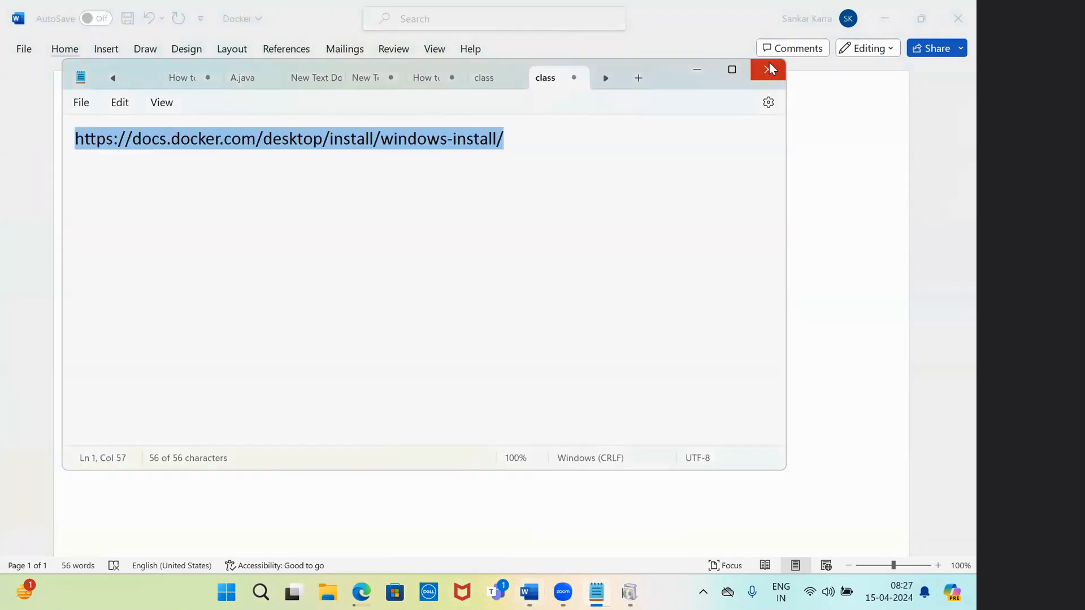
left_click(766, 69)
mouse_move(632, 591)
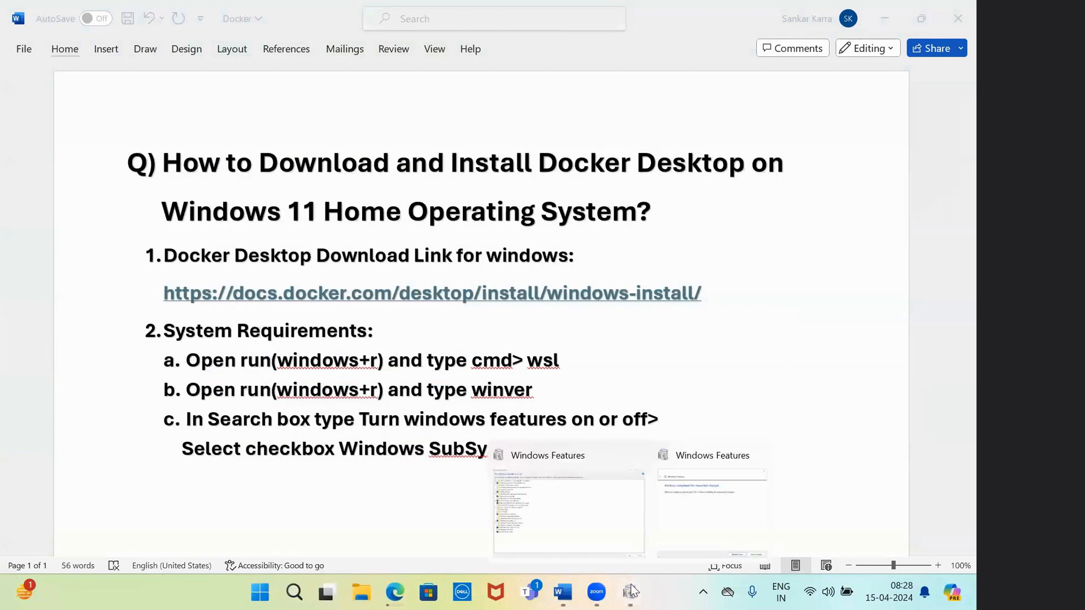
left_click(676, 503)
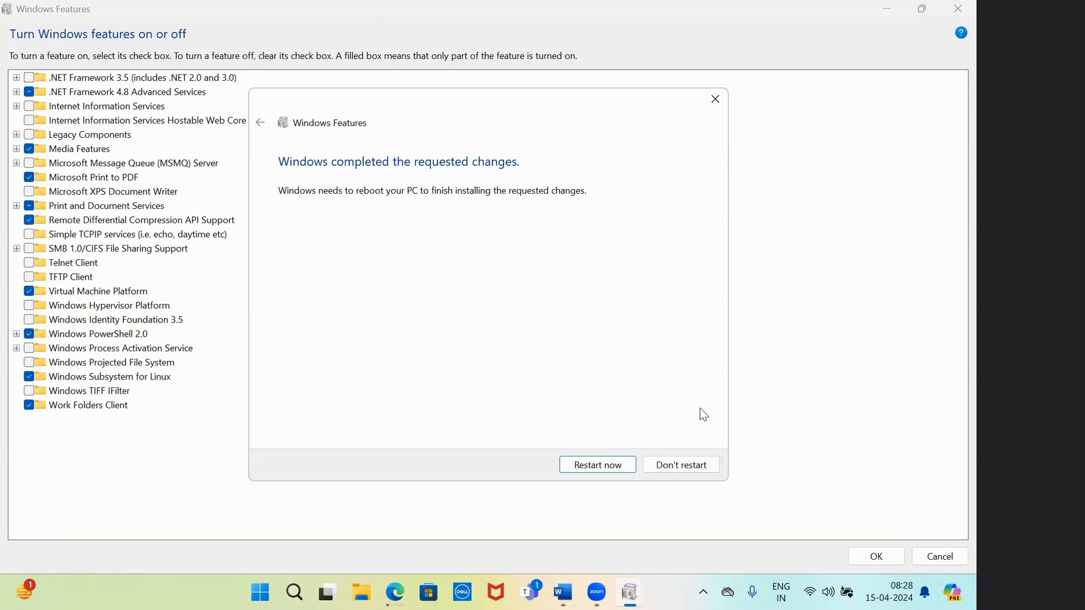
left_click(684, 466)
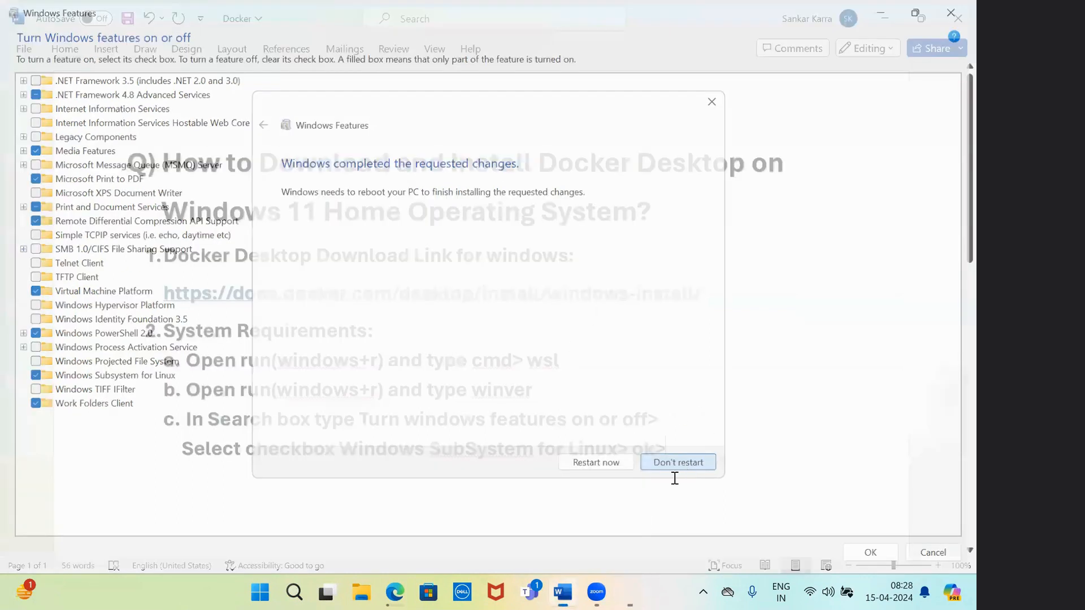
Finish sub-item c in Word with "Do not restart" and start sub-item d on a new line
type("Donot")
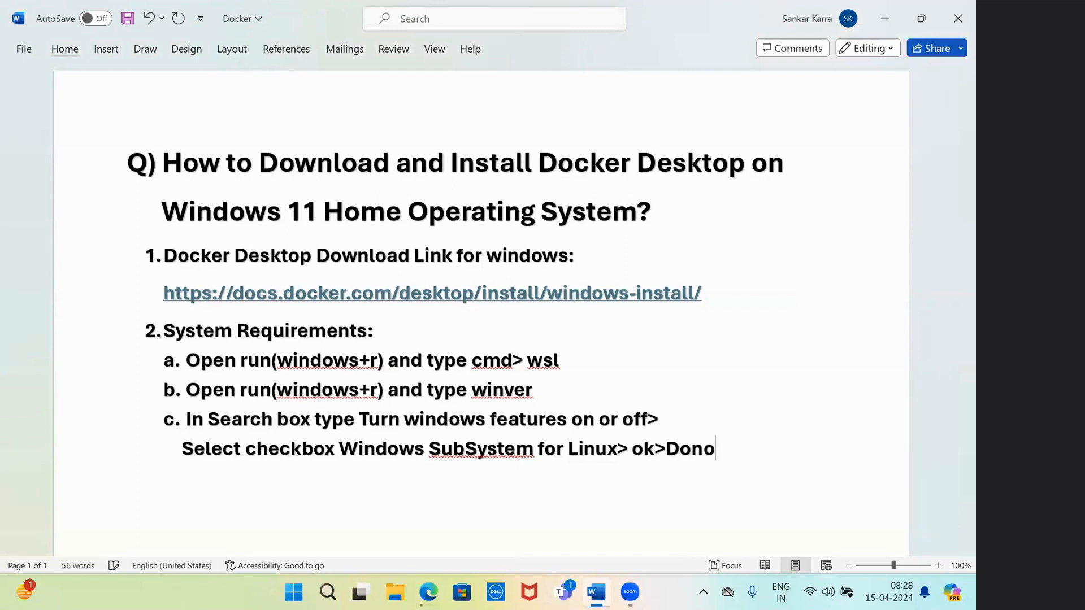
key("BackSpace")
key("BackSpace")
key("BackSpace")
key("BackSpace")
type("not restart")
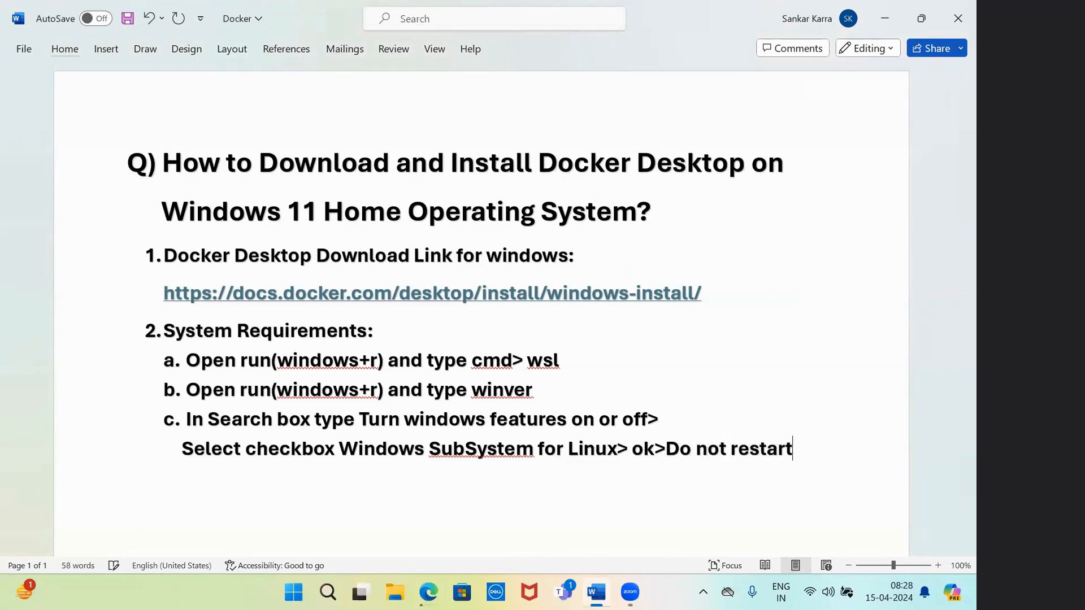
key("Return")
type("d.")
Check the hardware virtualization requirement on the Docker docs page in Edge and open Task Manager
left_click(428, 591)
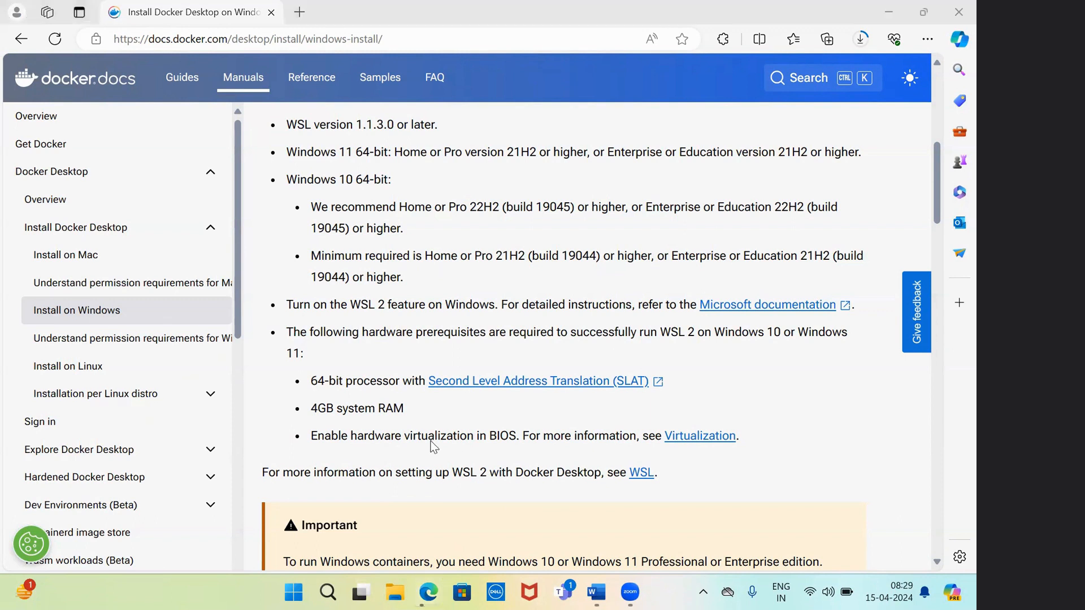
key("ctrl+shift+Escape")
Return to Word and write "Ctrl+shift+esc" as sub-item d
left_click(570, 592)
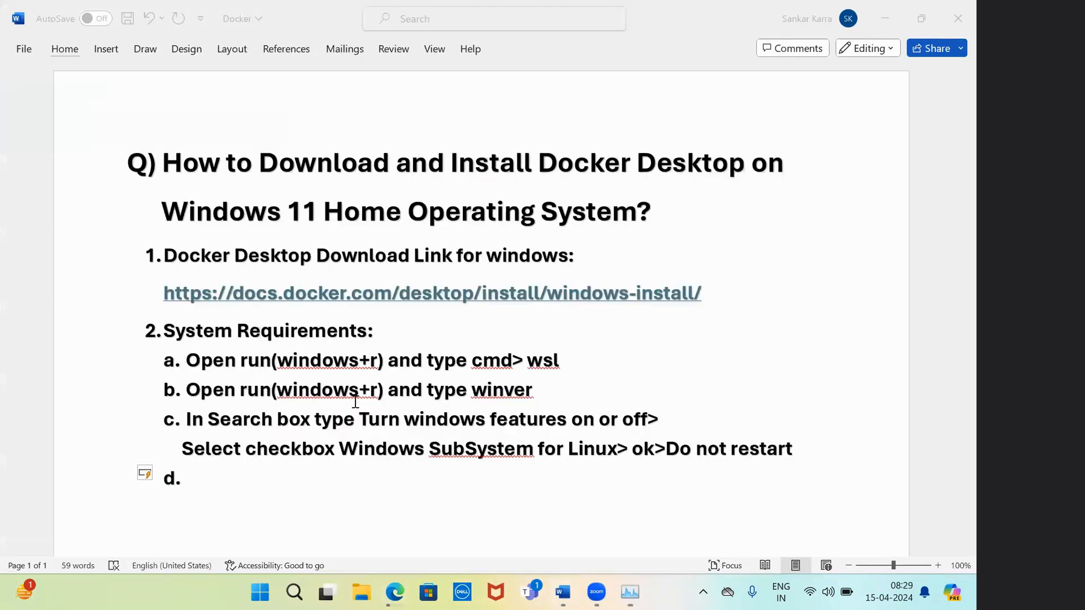
type("ctrl")
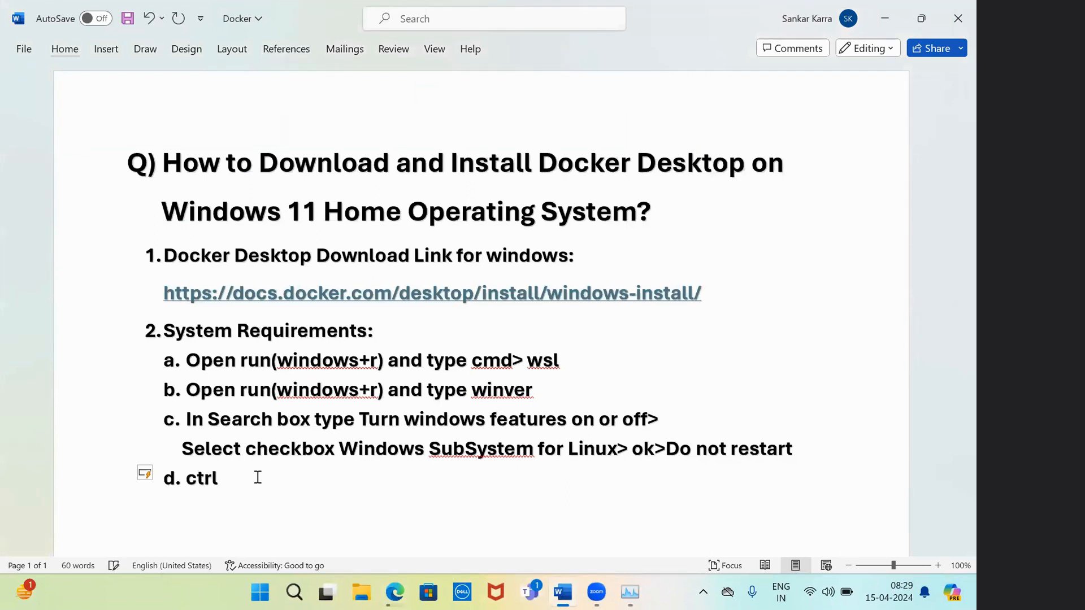
type("+shift_")
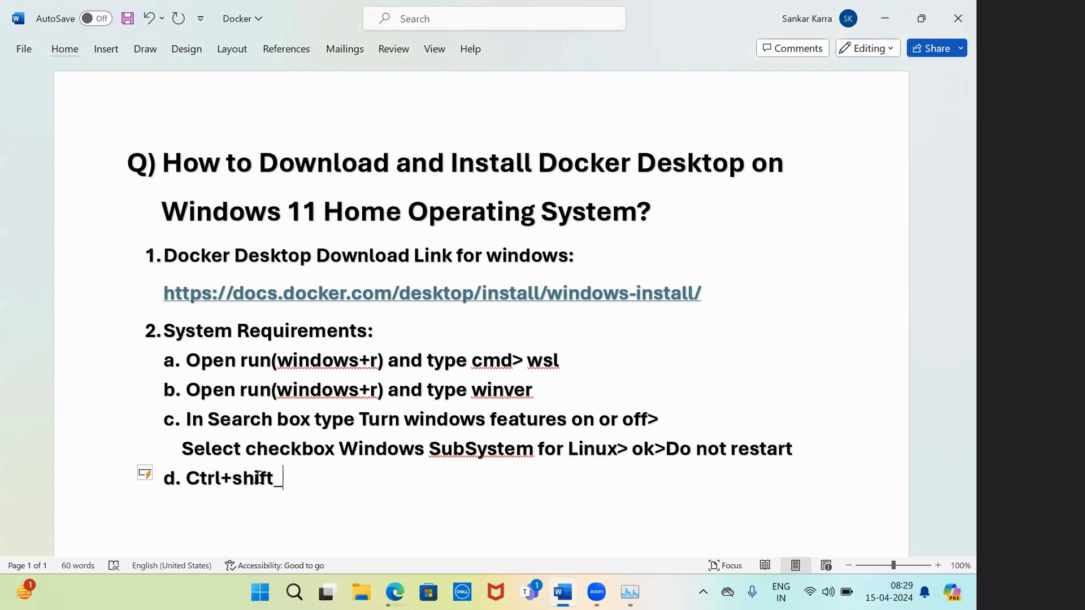
type("esc")
key("BackSpace")
key("BackSpace")
key("BackSpace")
key("BackSpace")
type("+esc")
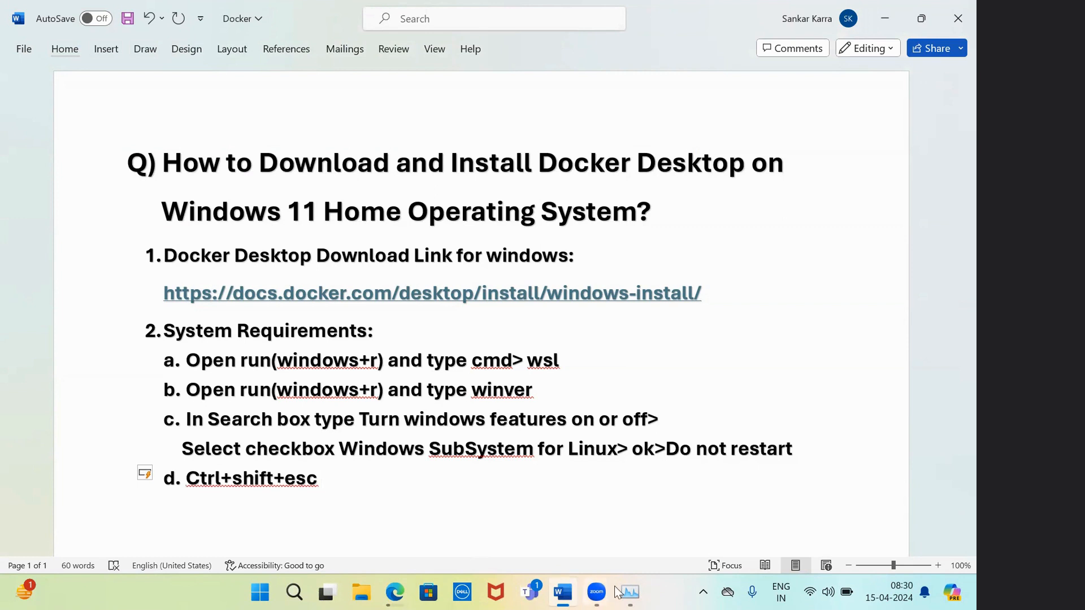
Switch to Task Manager, check the virtualization status in the CPU performance details, and close it
left_click(630, 592)
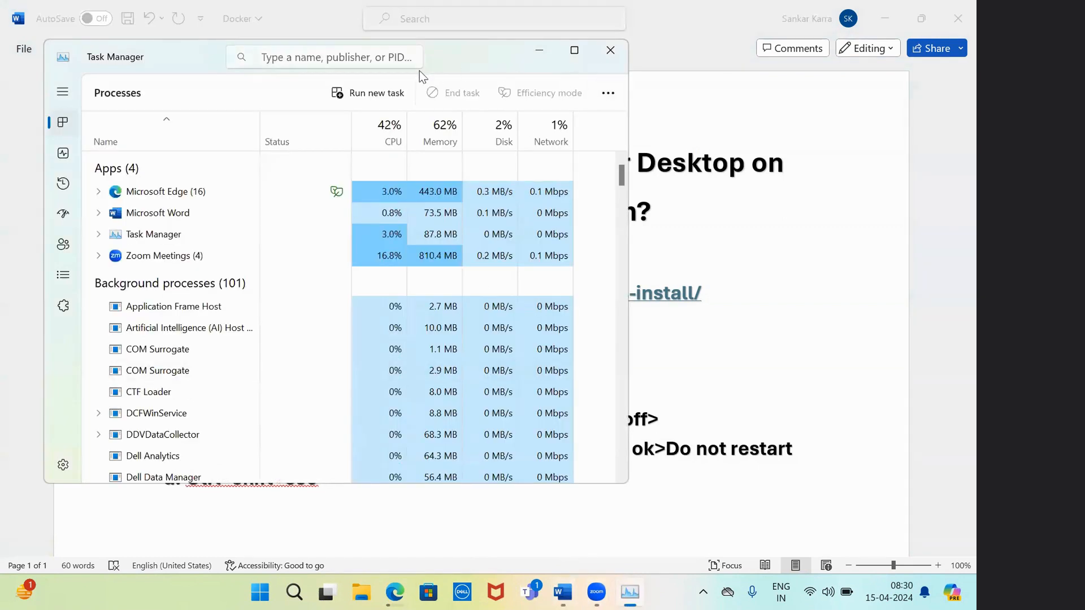
double_click(314, 64)
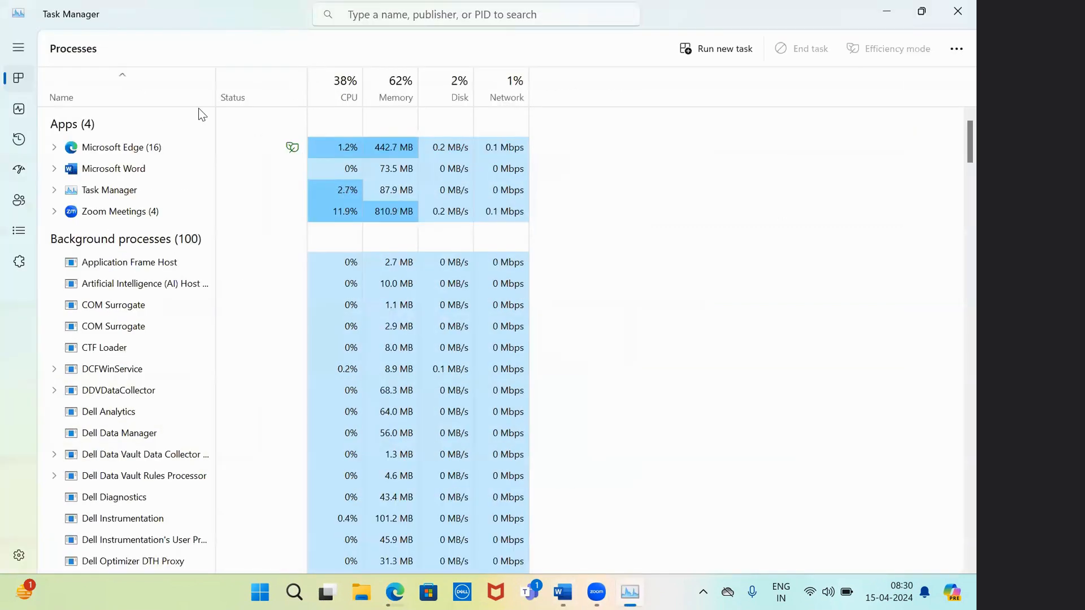
left_click(19, 110)
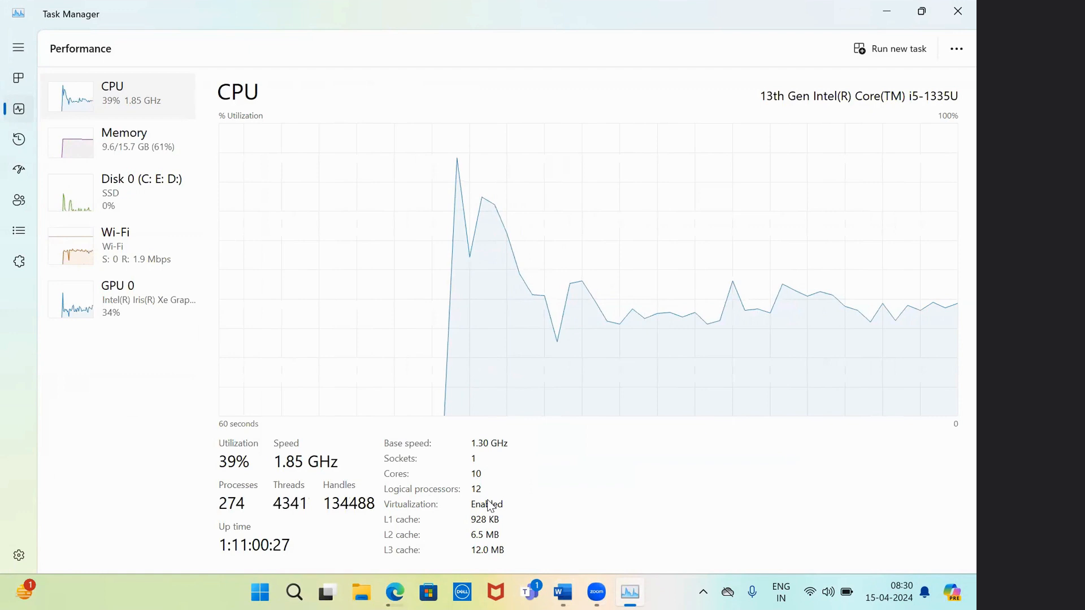
left_click(957, 11)
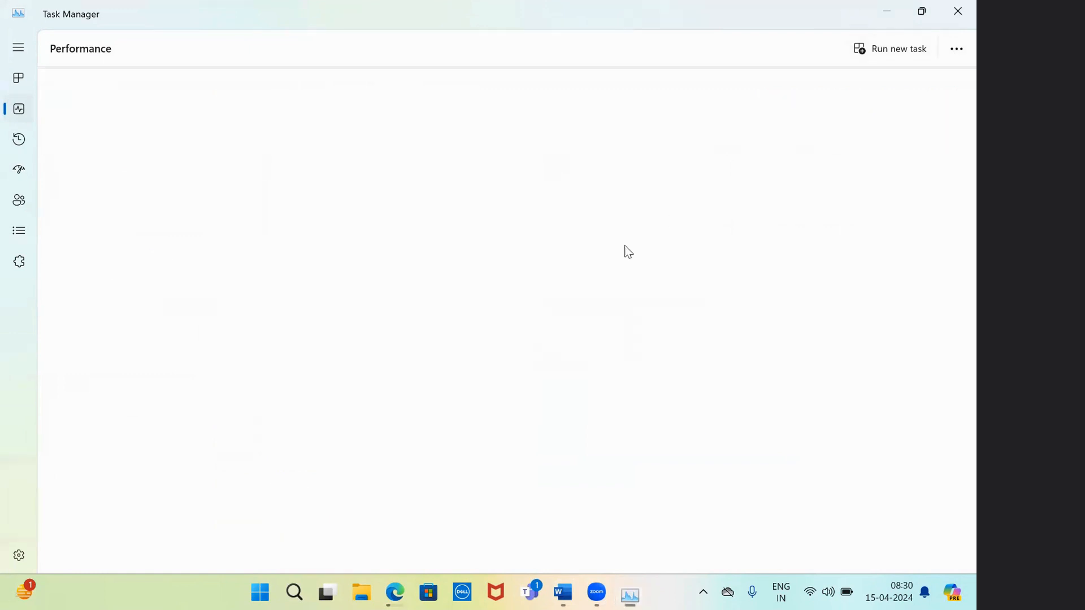
Extend sub-item d in the Word document with "> performance>CPU" after "Ctrl+shift+esc"
left_click(331, 478)
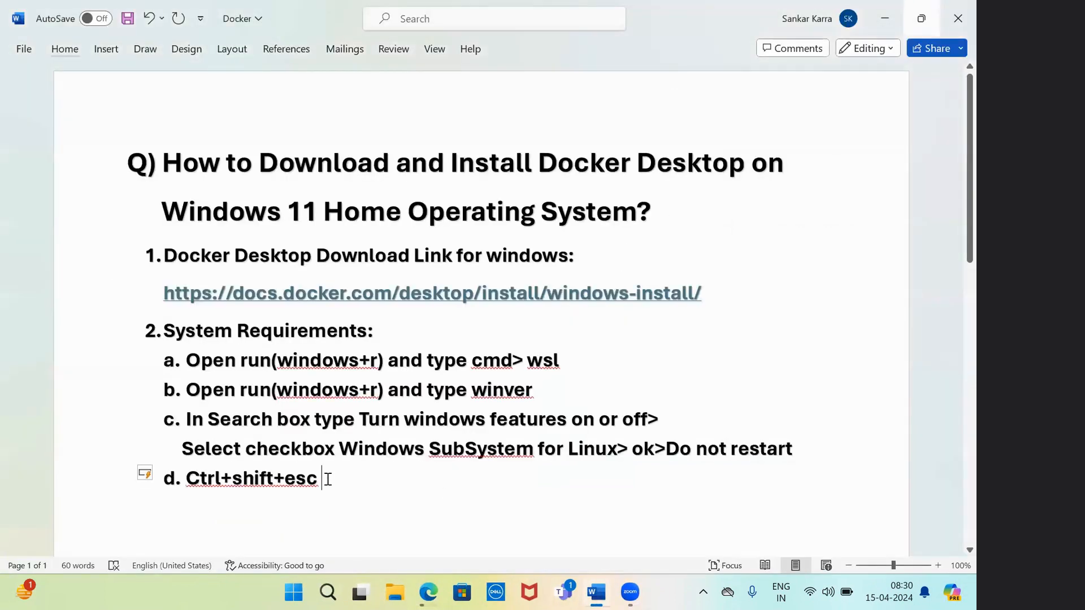
type("> perf")
type("orma")
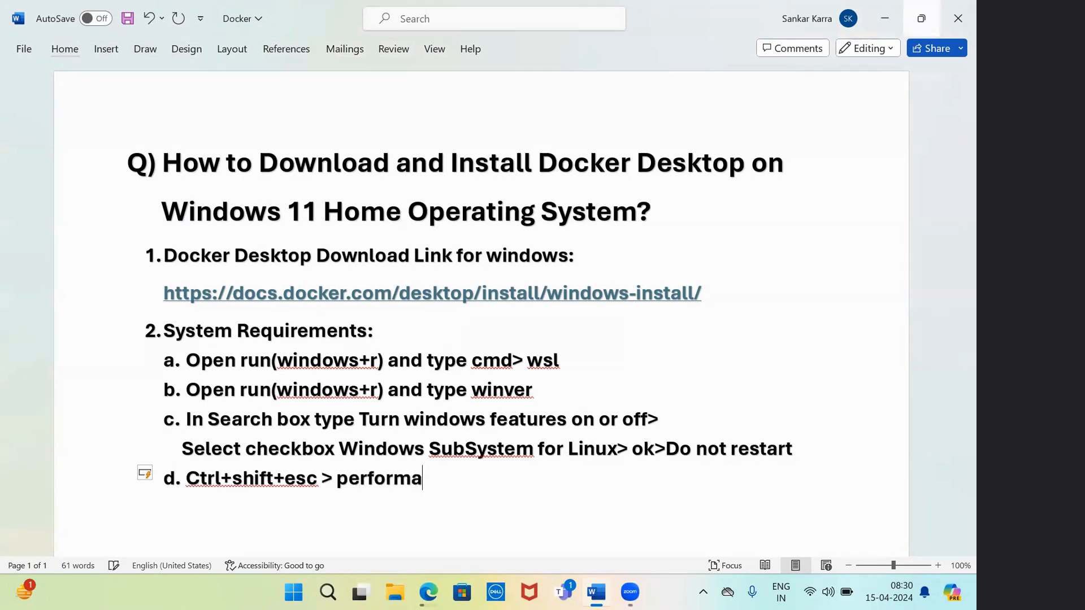
type("nce>CPU")
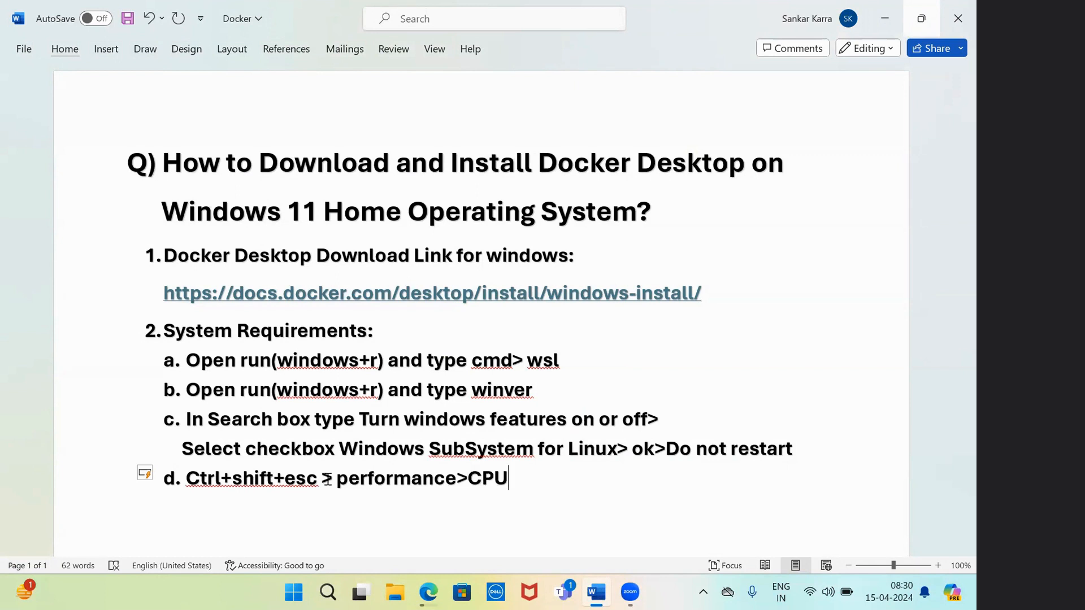
Switch to Edge to review the WSL 2 system requirements on the Docker docs page, and return to Word
left_click(430, 591)
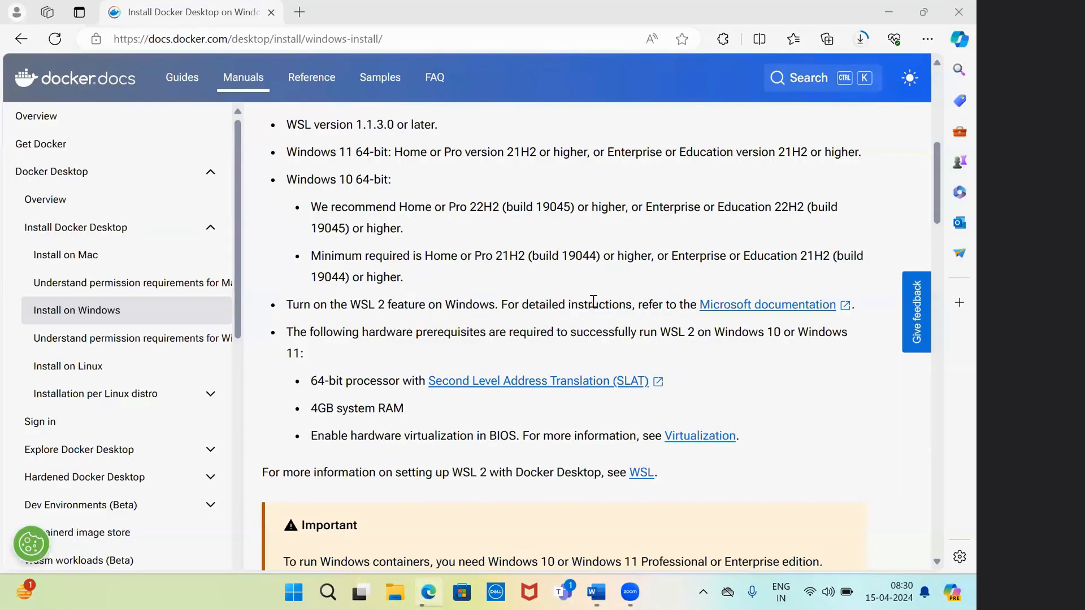
scroll(937, 188, "up", 3)
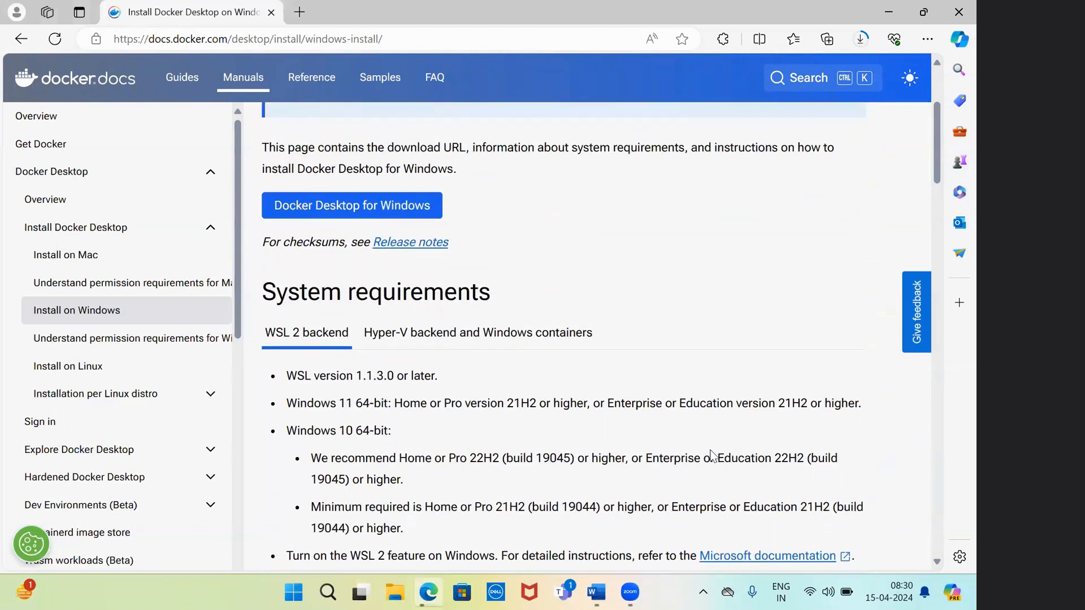
left_click(598, 592)
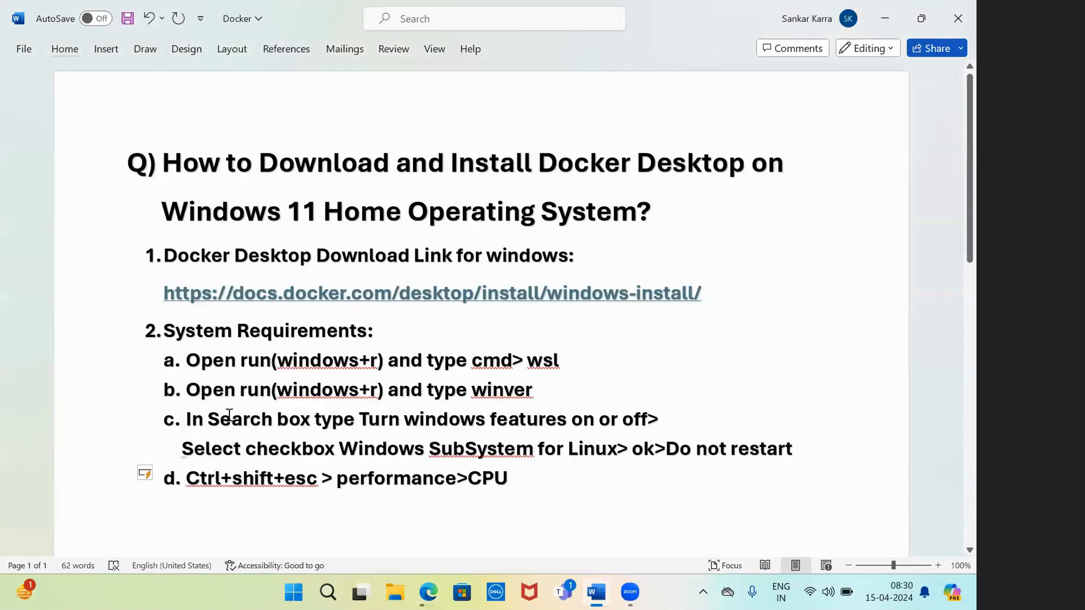
Review sub-item c about turning Windows features on or off, undoing any accidental shift of the list
left_click_drag(165, 422, 108, 439)
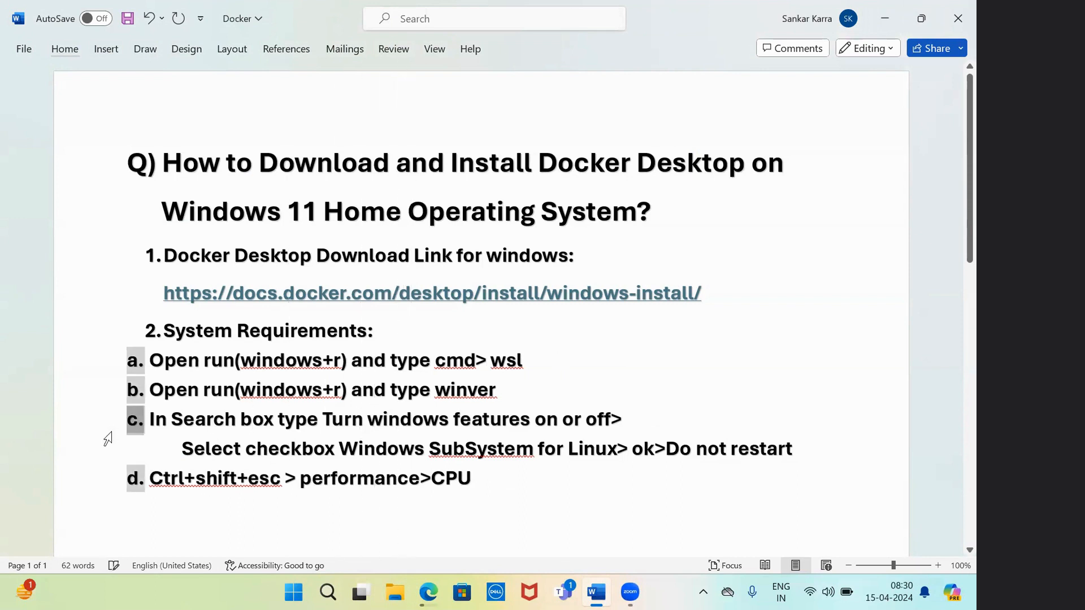
key("ctrl+z")
left_click_drag(184, 428, 668, 432)
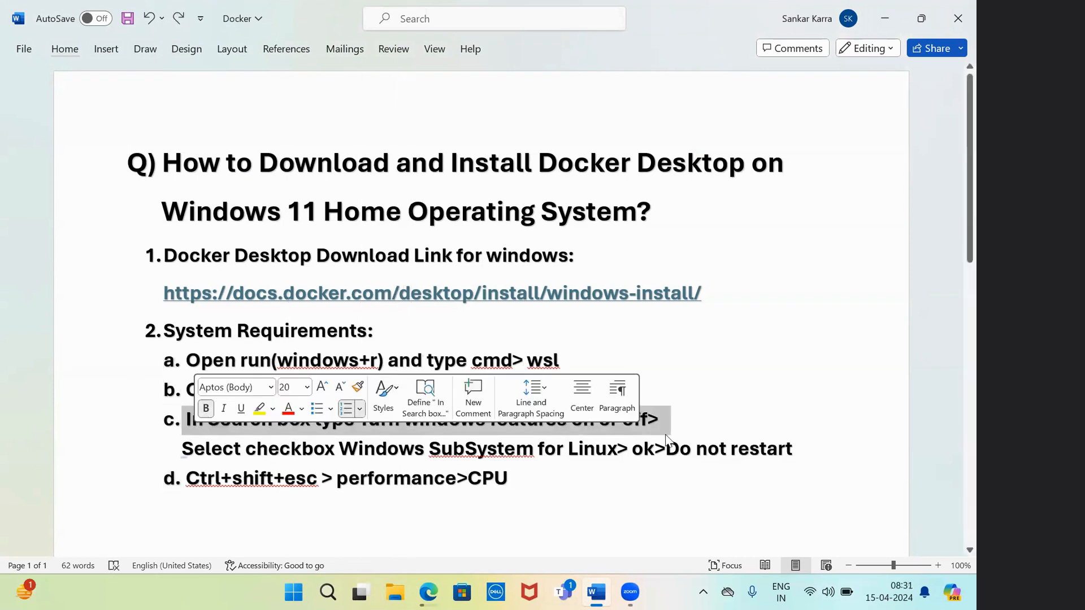
left_click(802, 449)
left_click_drag(362, 421, 649, 419)
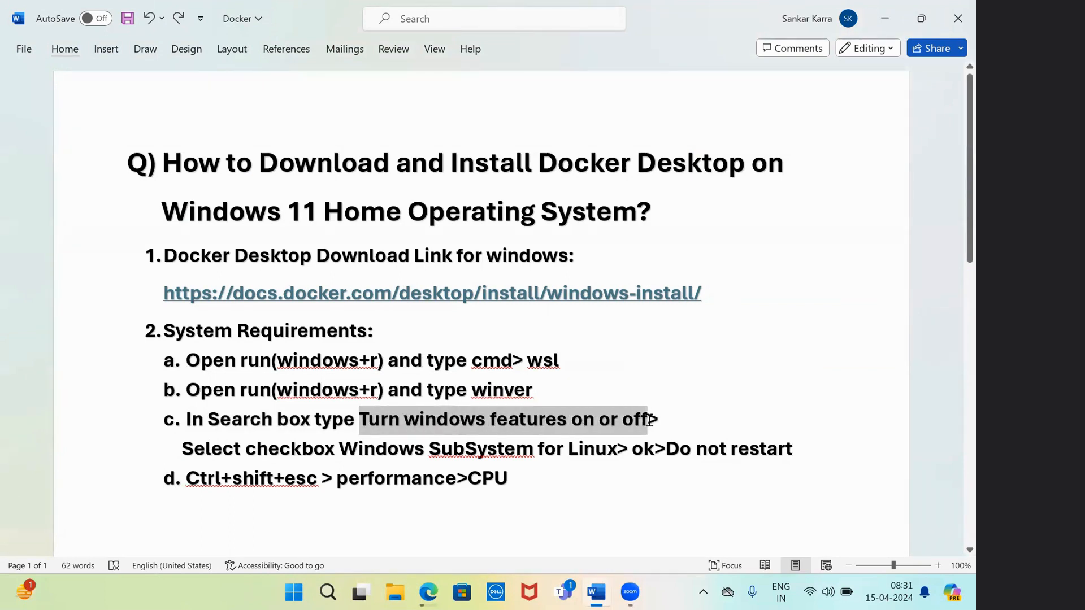
left_click(650, 420)
Check the installer download in Edge, and open the Softwares folder on drive D in File Explorer
left_click(431, 592)
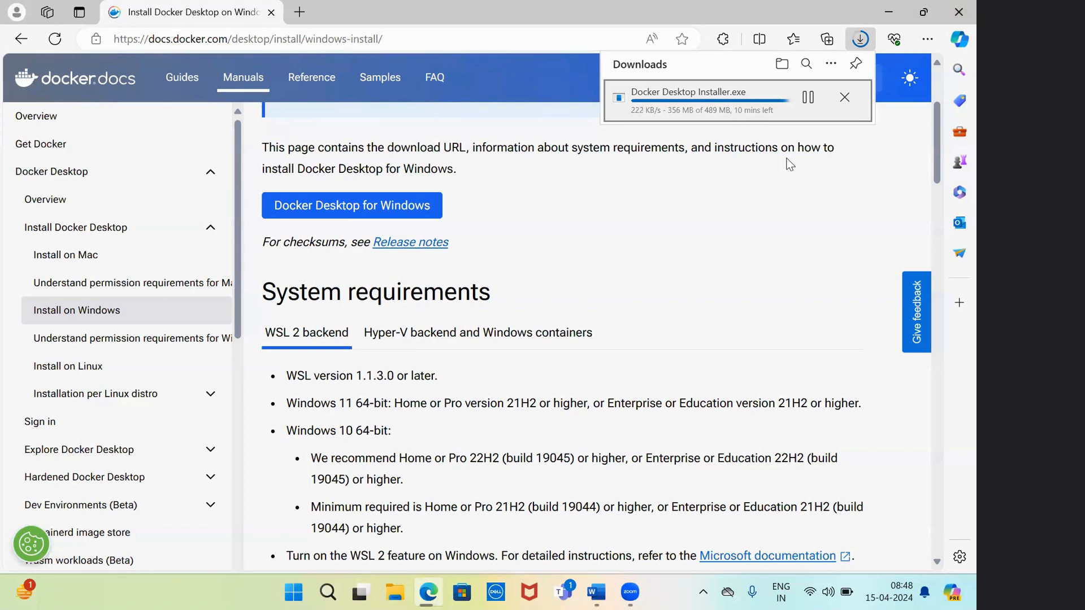
left_click(393, 592)
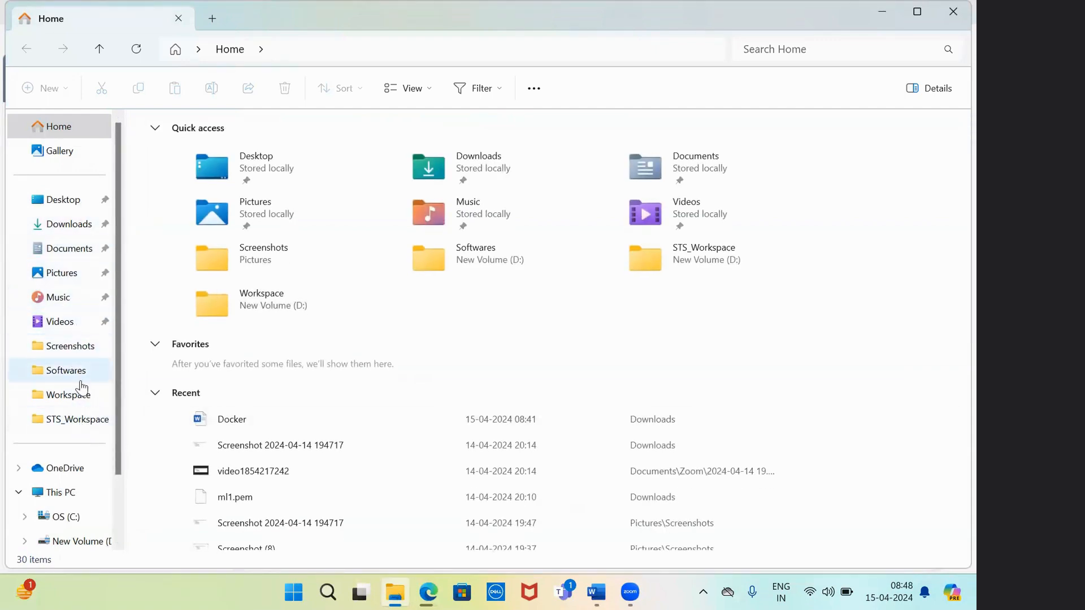
left_click(79, 542)
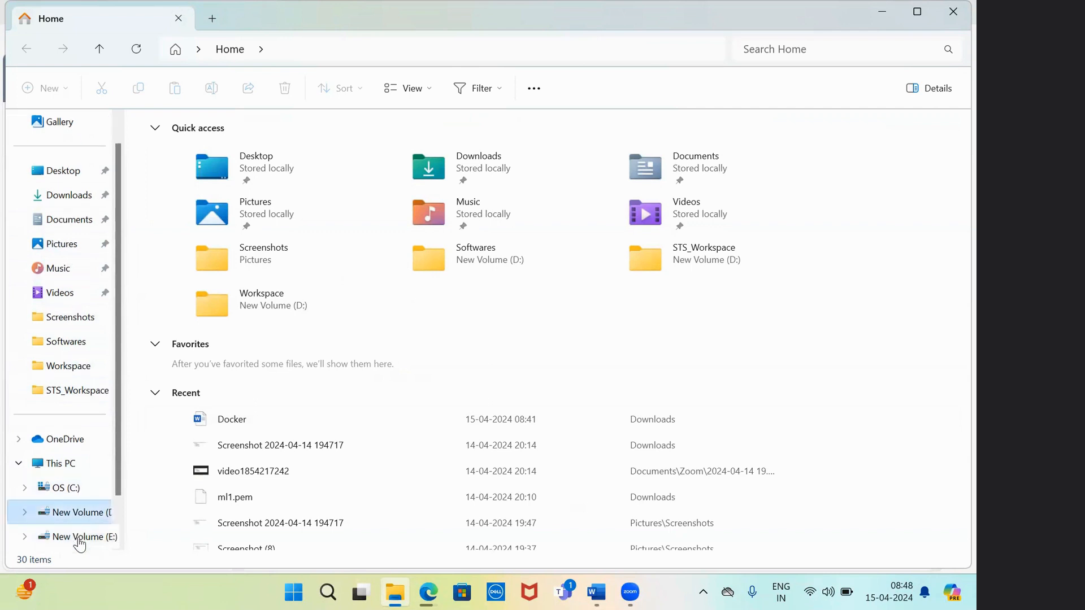
double_click(222, 197)
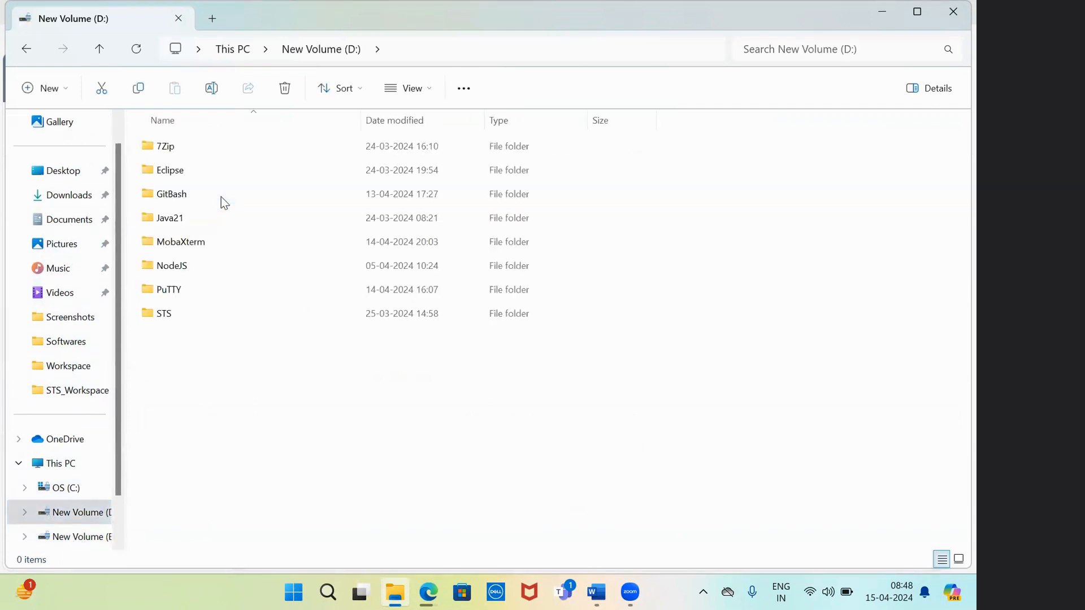
Create a folder named DockerDestkop inside the Softwares folder and open it
right_click(186, 371)
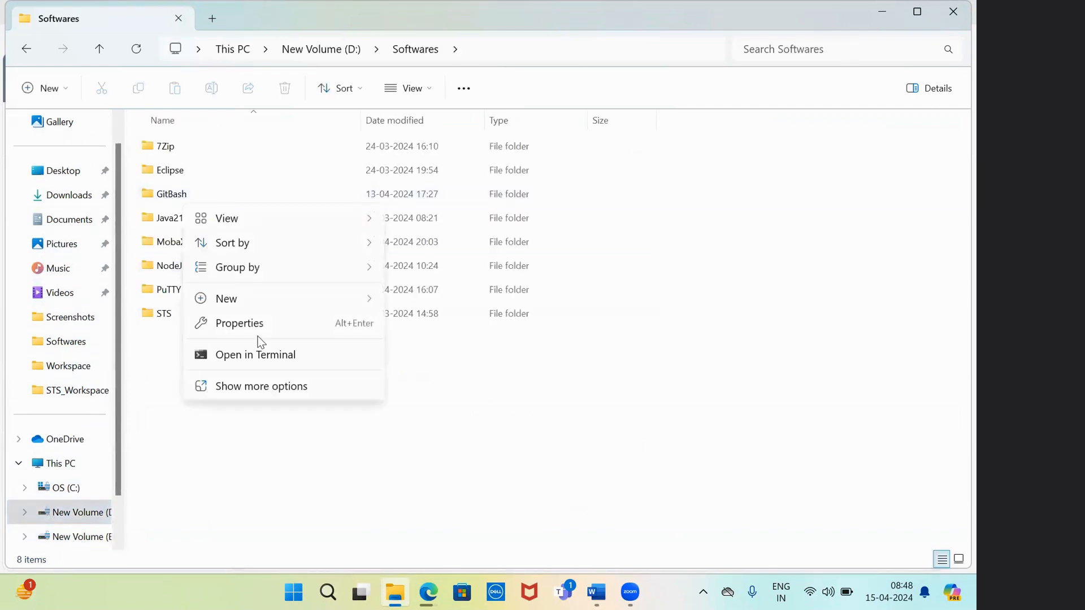
mouse_move(334, 299)
left_click(440, 303)
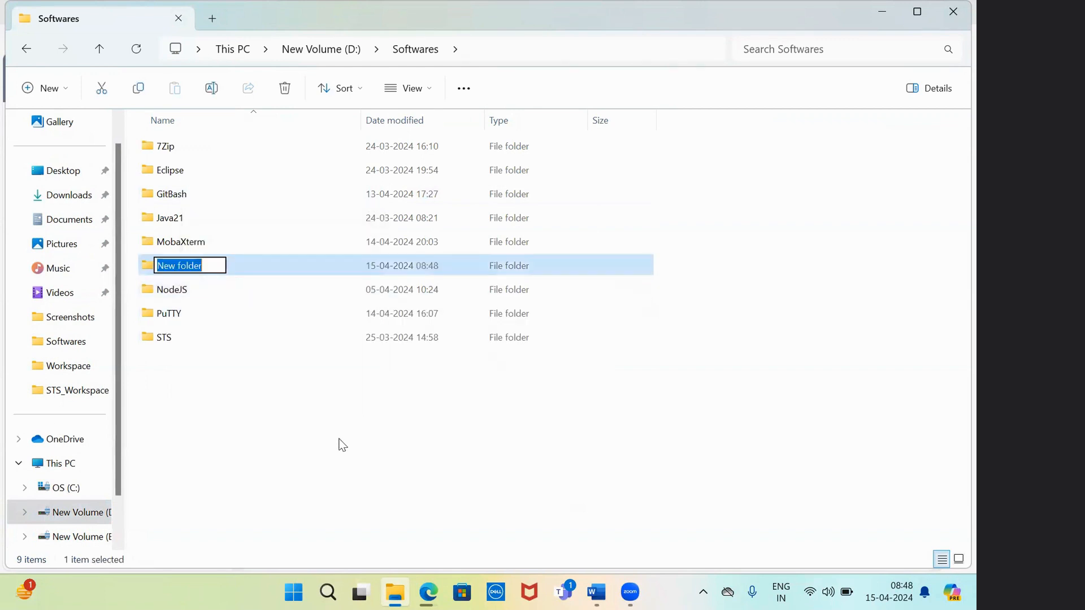
type("Docke")
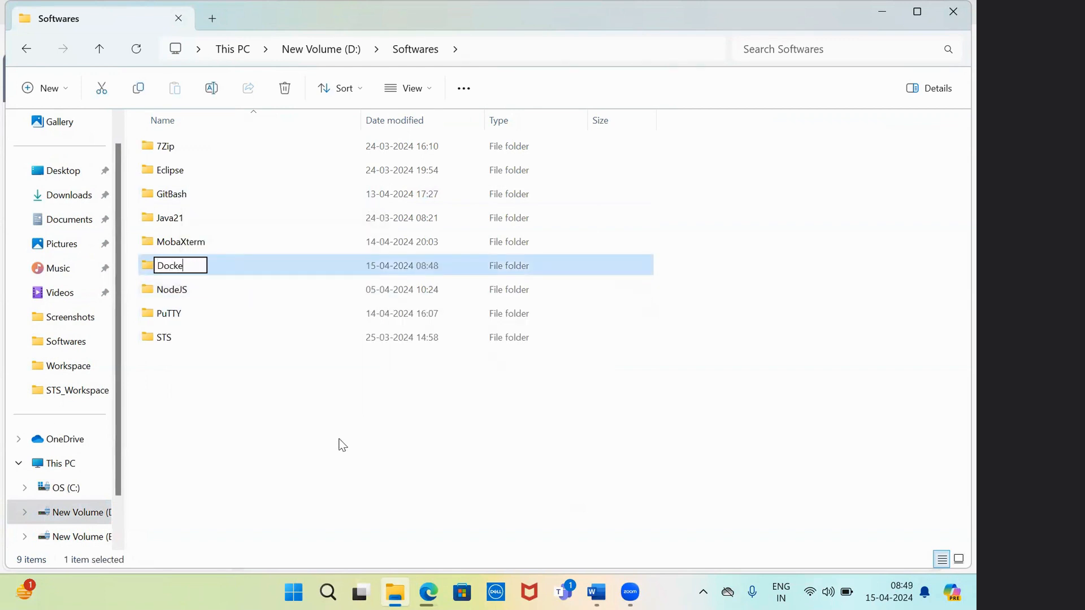
type("rDestkop")
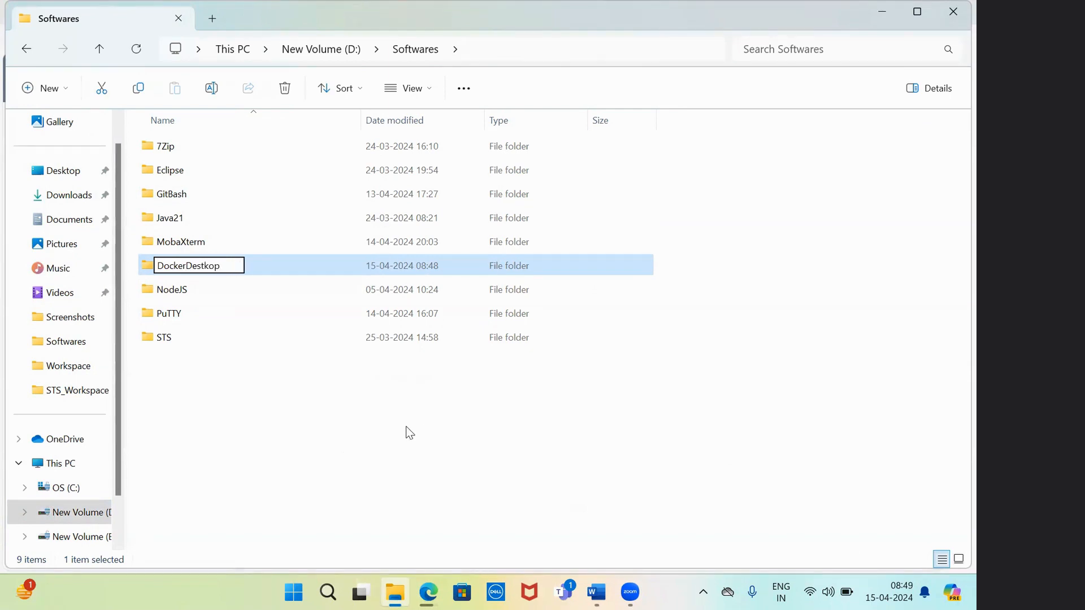
key("Return")
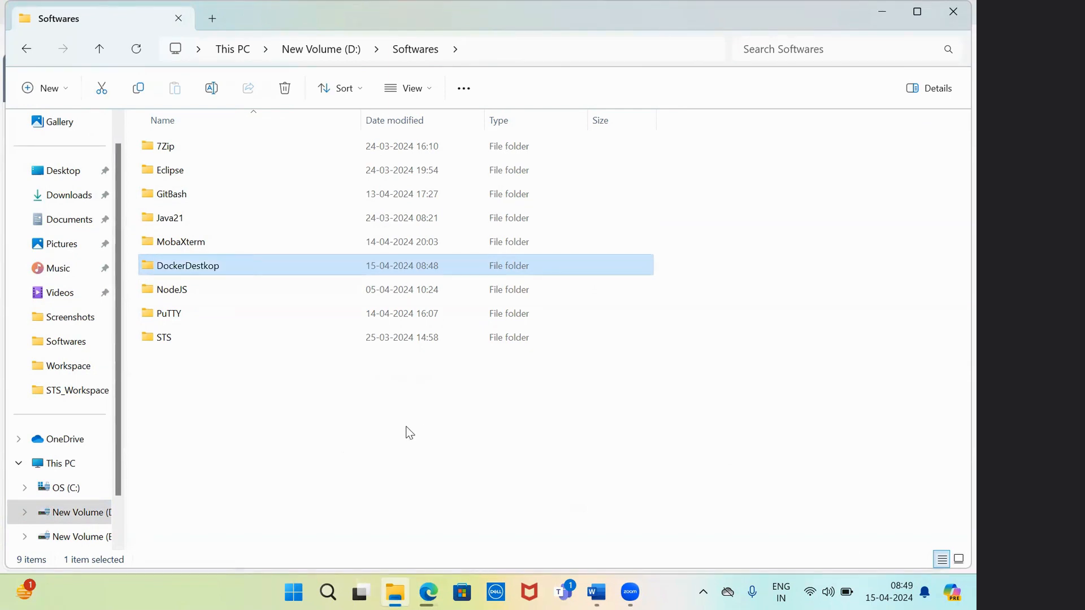
double_click(218, 177)
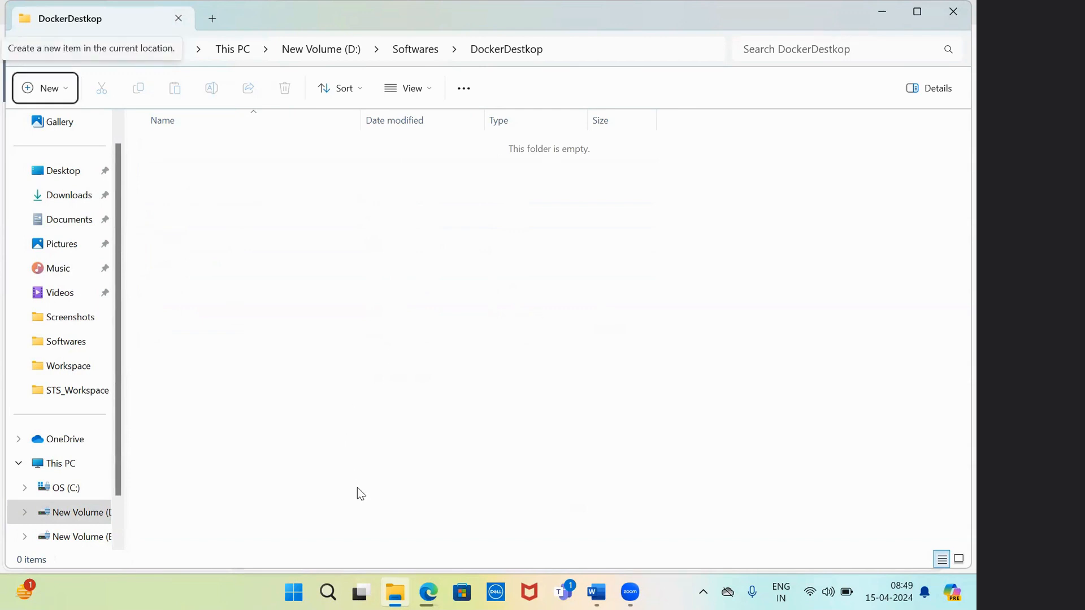
Locate the downloaded Docker Desktop Installer from Edge and move it from Downloads into the DockerDestkop folder
left_click(428, 593)
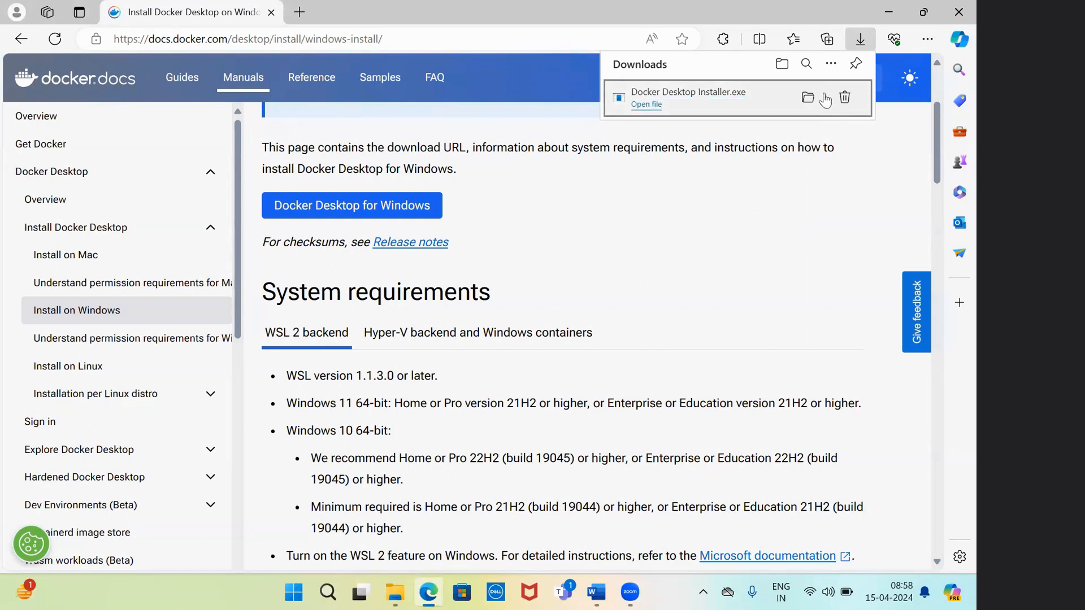
left_click(808, 97)
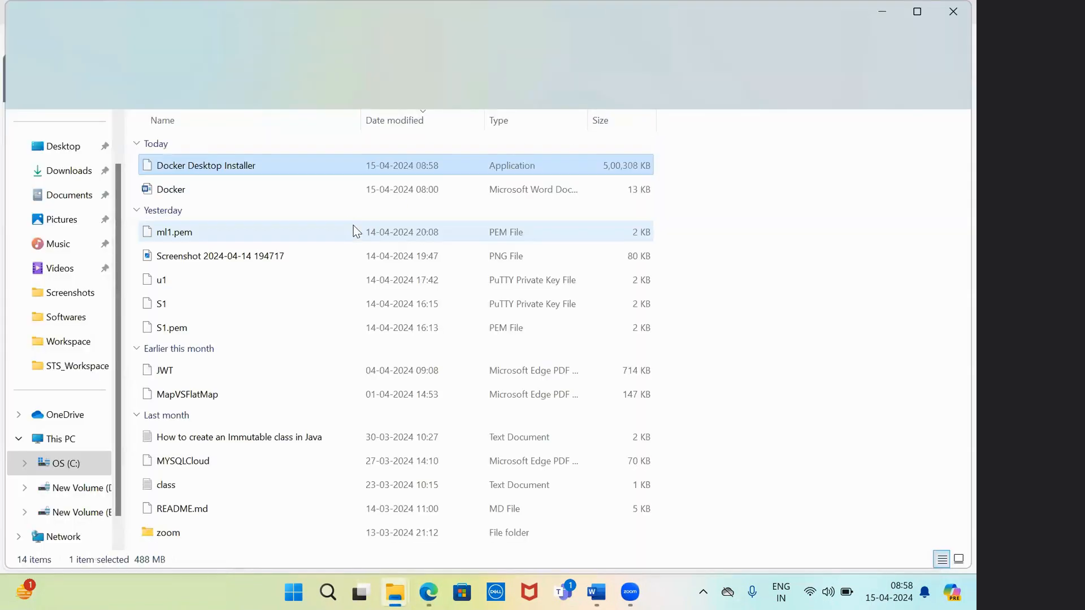
key("ctrl+x")
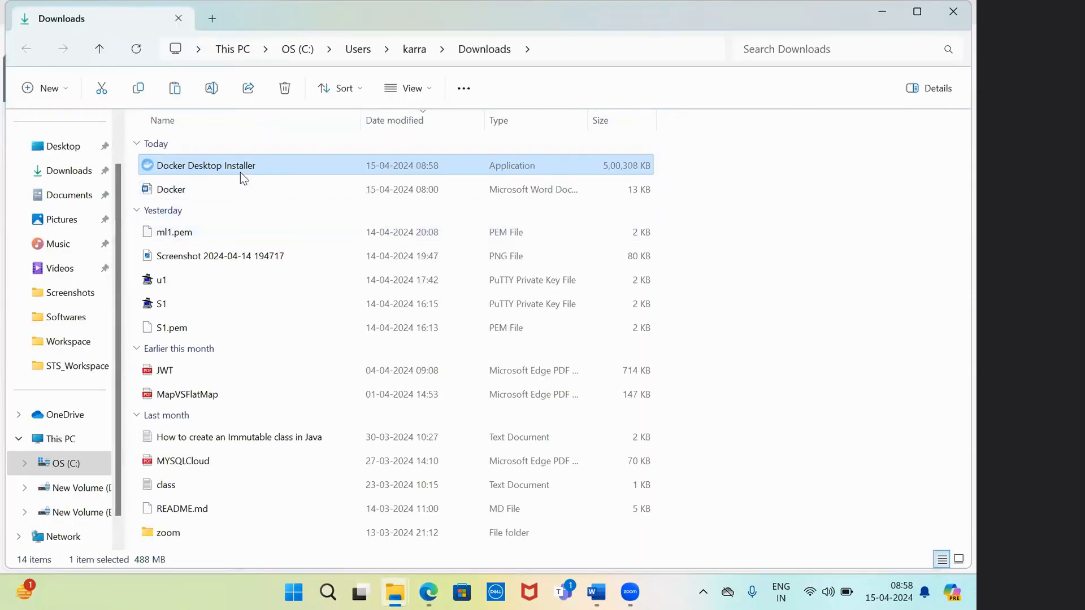
mouse_move(396, 591)
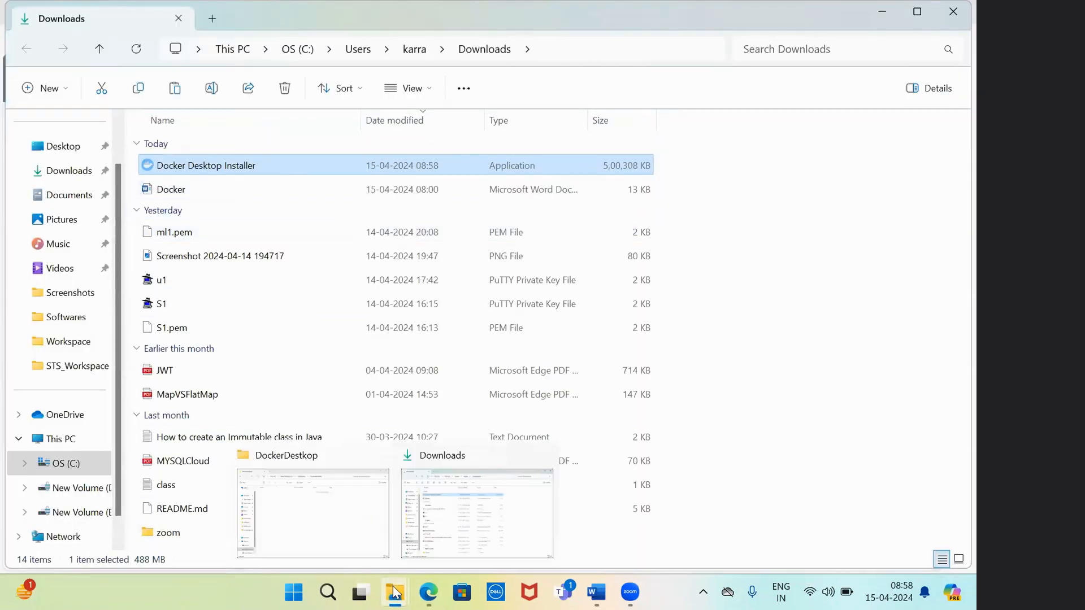
left_click(347, 513)
key("ctrl+v")
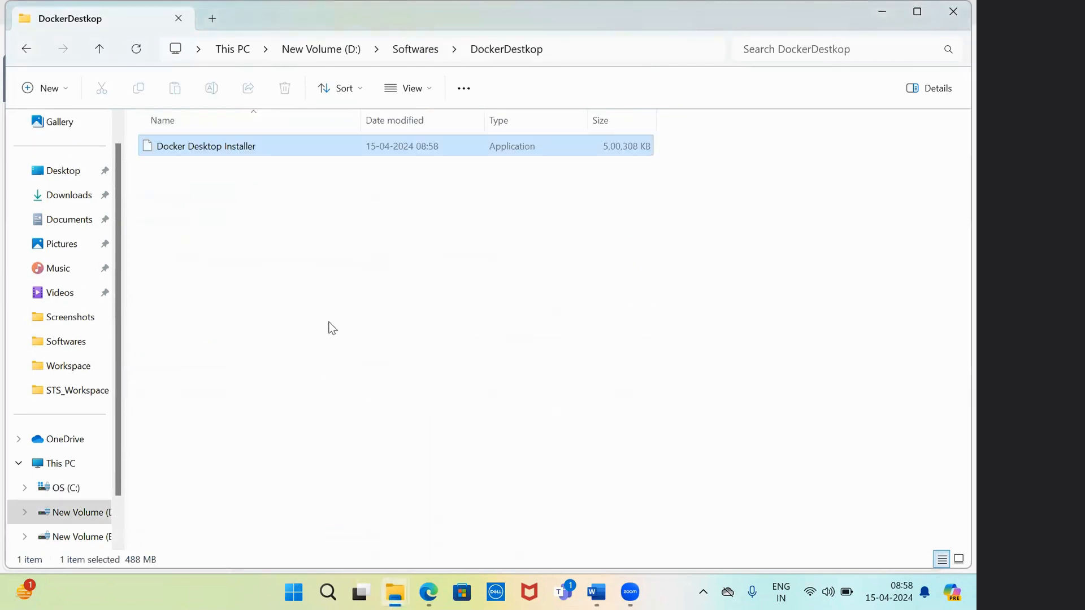
Run Docker Desktop Installer as administrator and minimize the other open windows to reveal its setup window
right_click(214, 147)
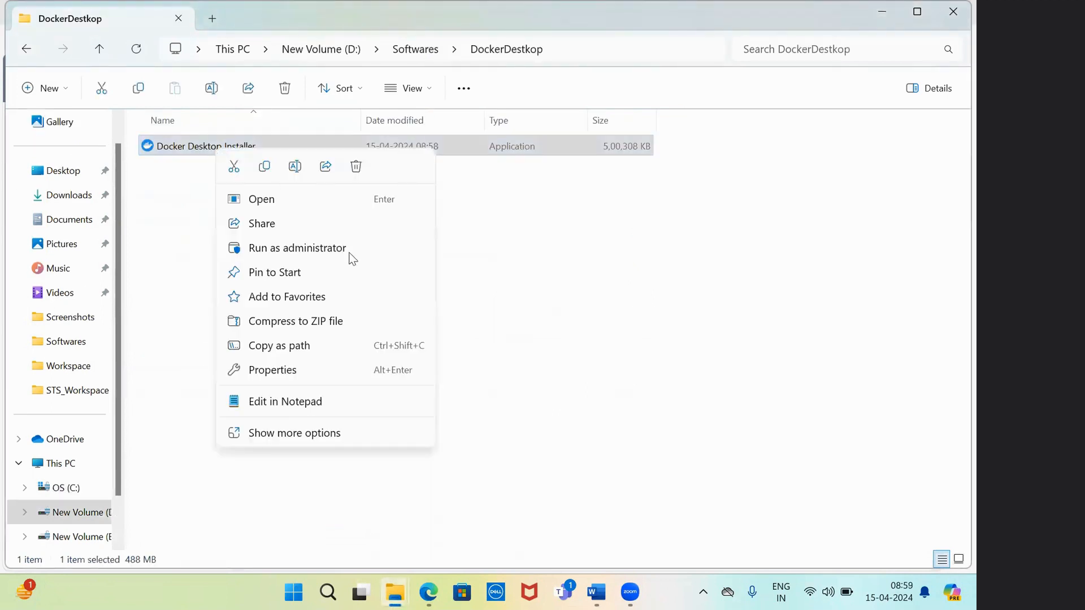
left_click(314, 433)
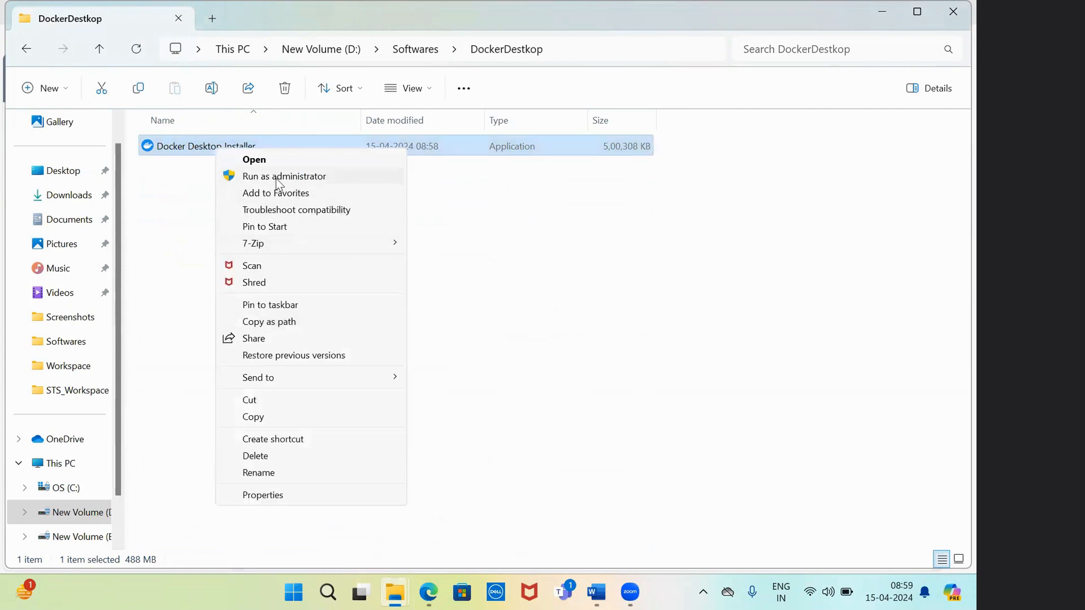
left_click(276, 177)
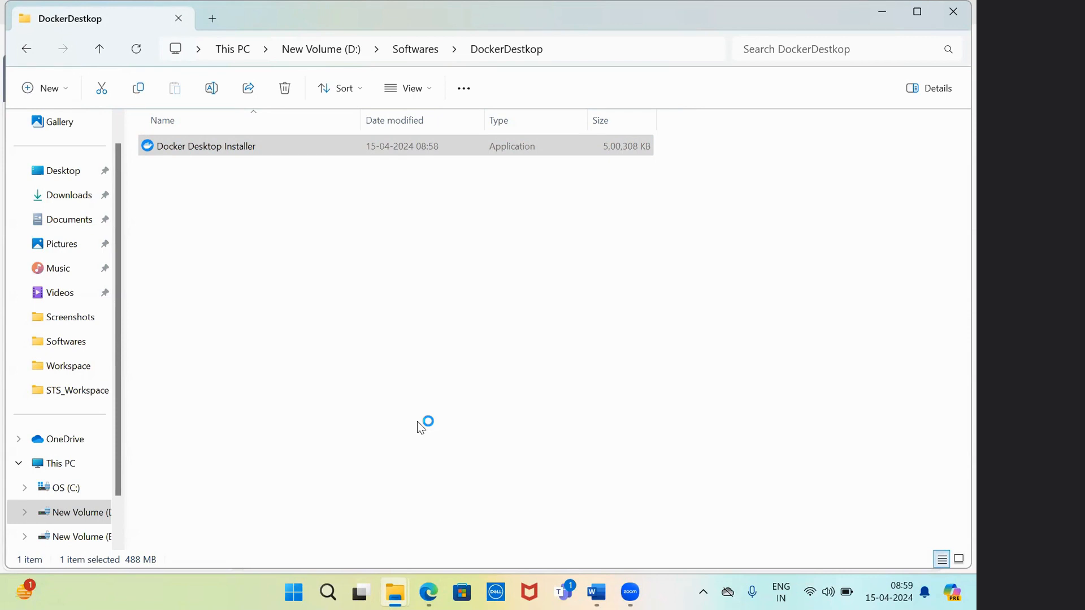
left_click(886, 8)
left_click(886, 9)
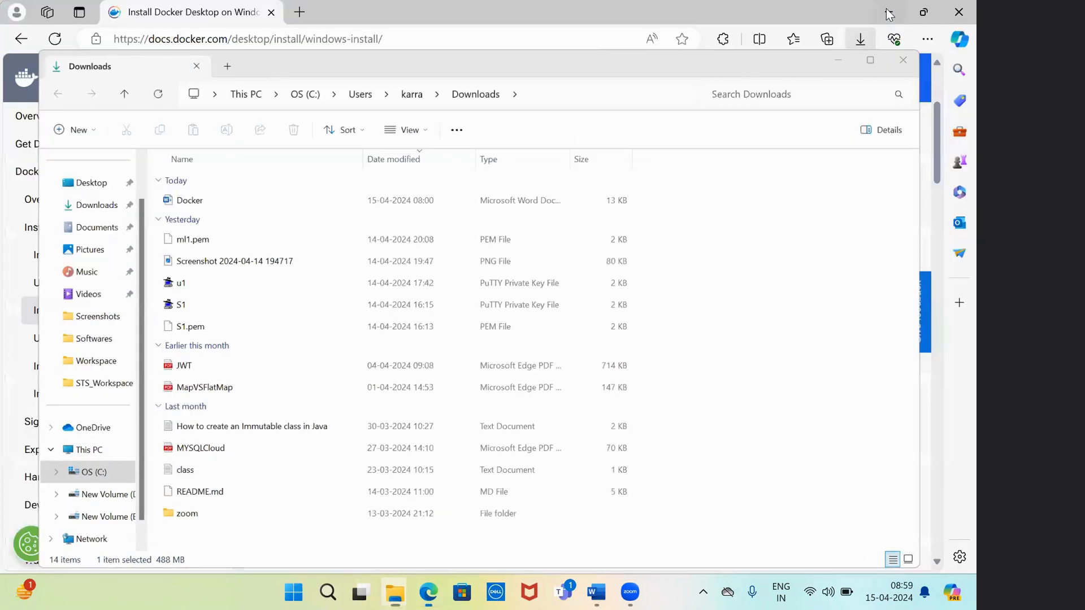
left_click(886, 9)
left_click(886, 9)
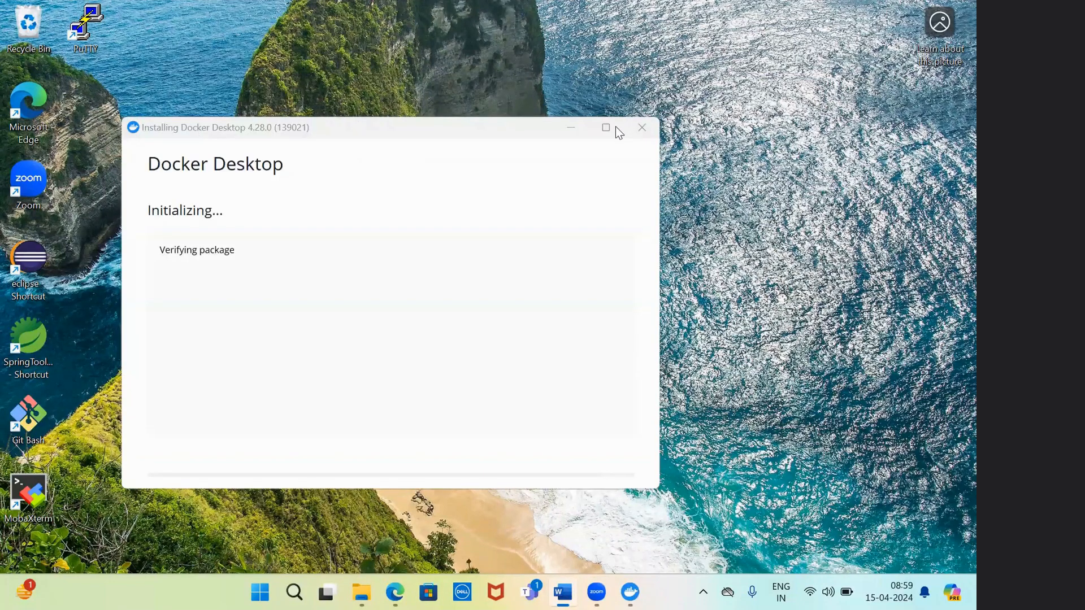
Install Docker Desktop in the maximized setup window with the desktop shortcut option kept, and log out of Windows to complete it
left_click(606, 129)
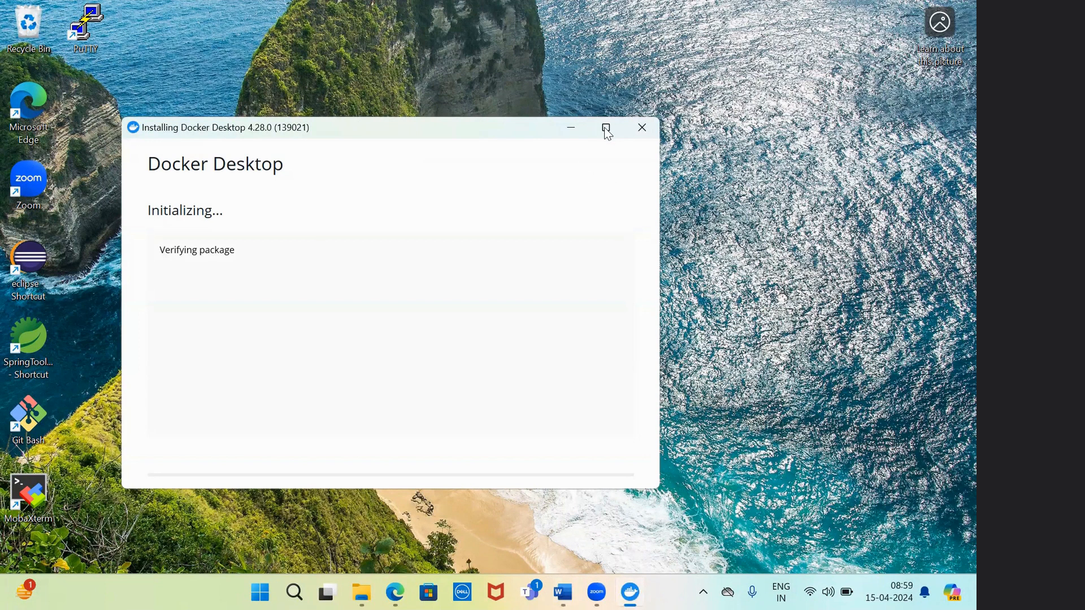
left_click(605, 129)
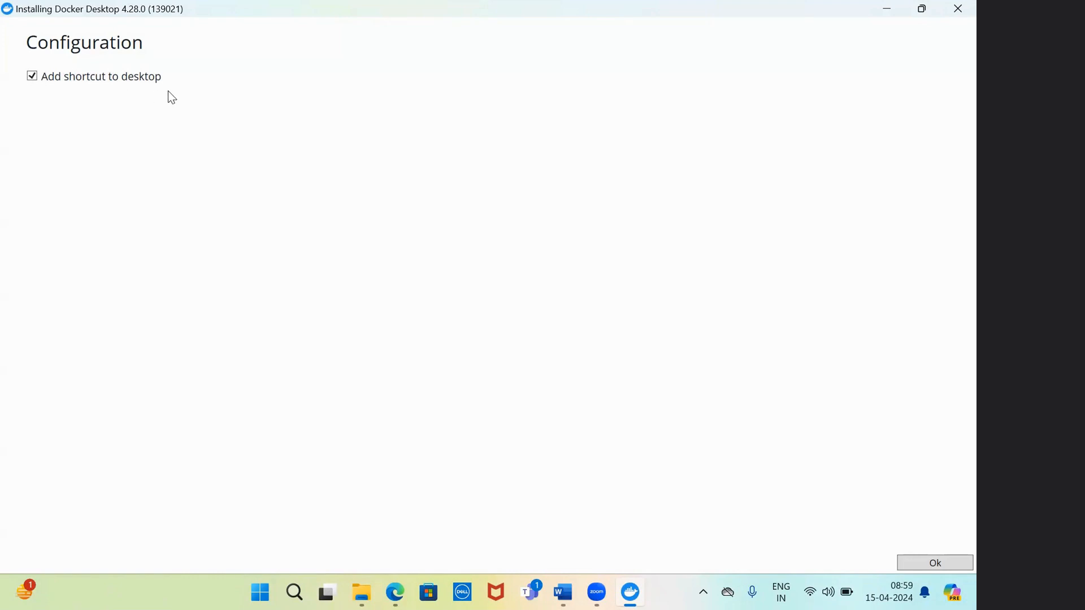
left_click(931, 565)
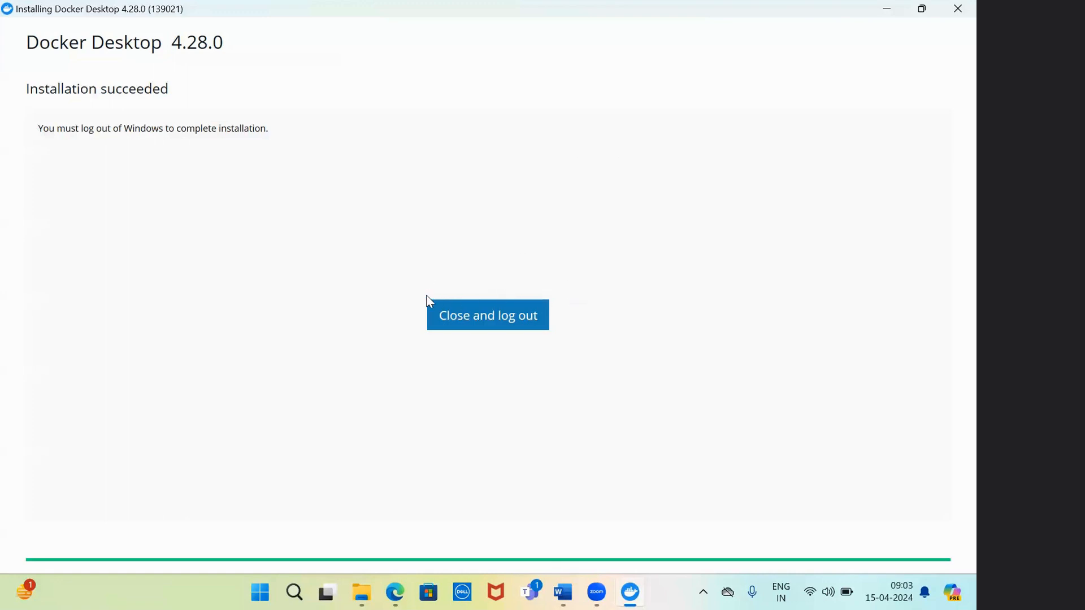
left_click(511, 317)
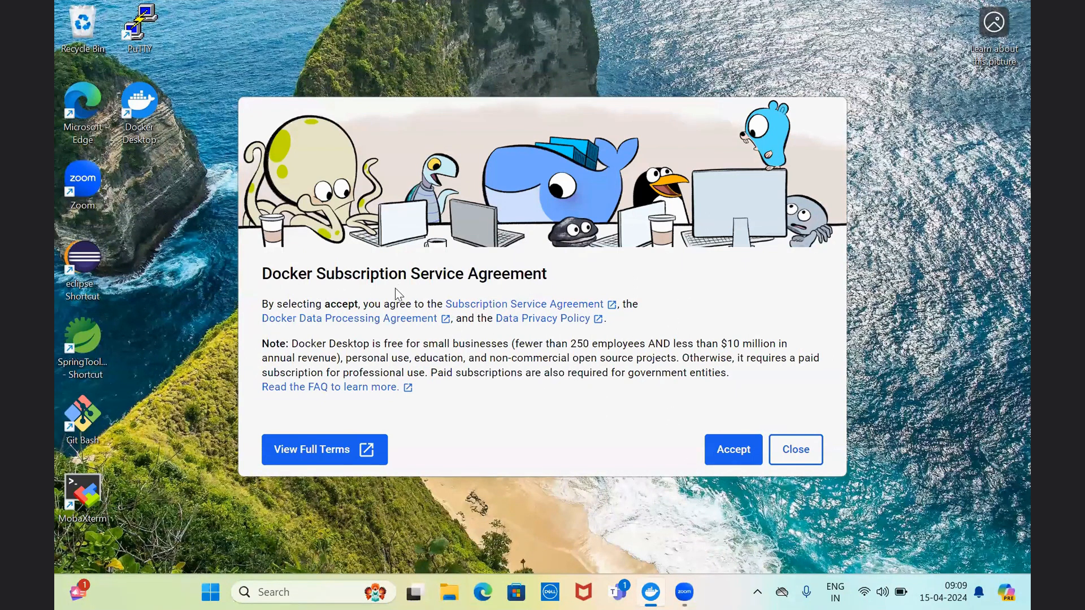
Accept the Docker Subscription Service Agreement and show the hidden system tray icons
left_click(733, 450)
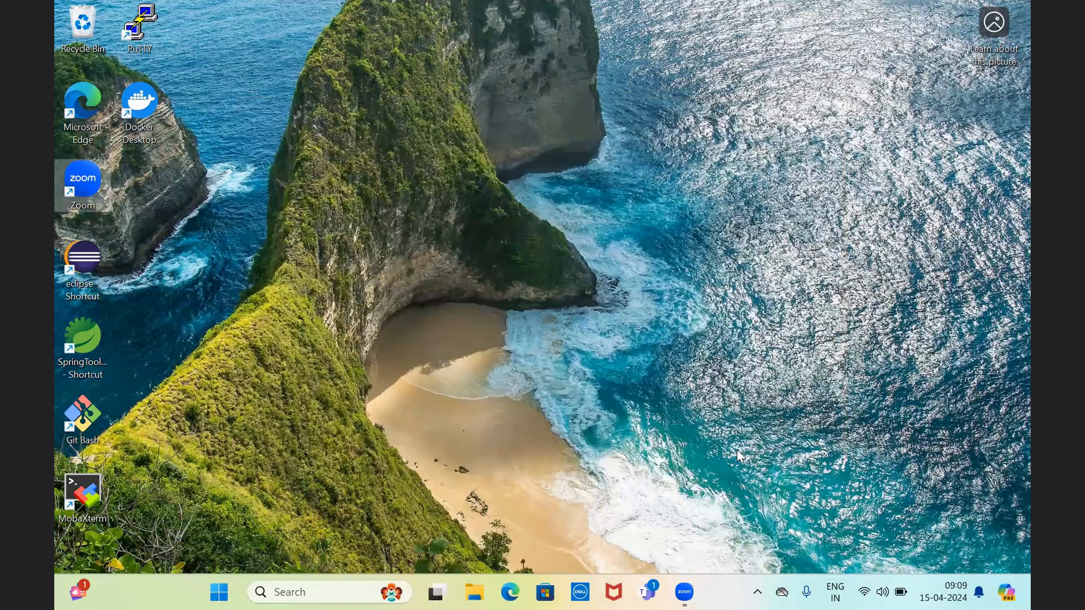
left_click(760, 592)
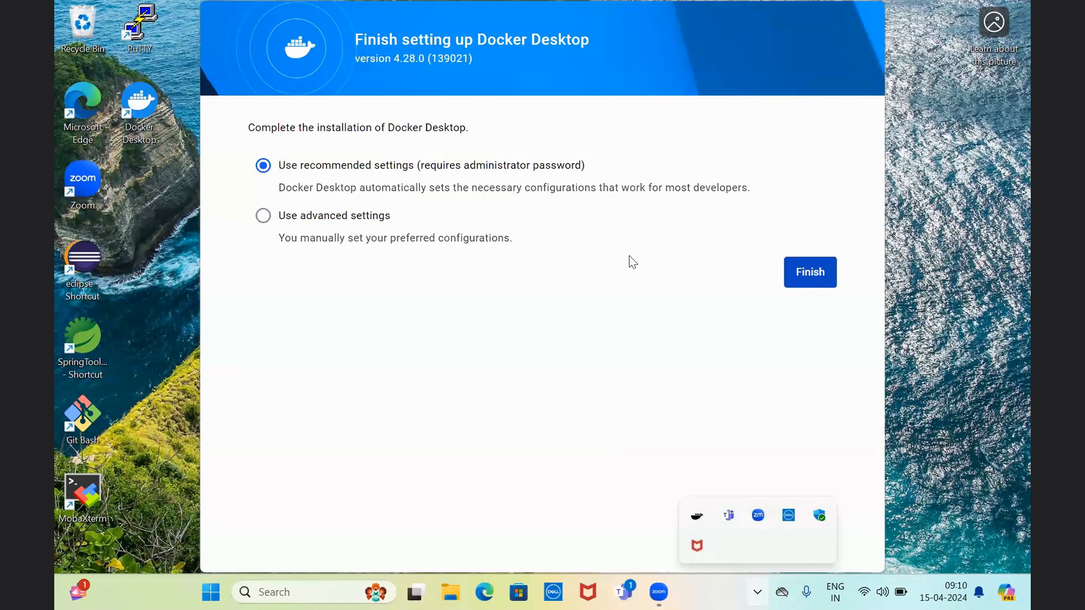
Finish the Docker Desktop setup with the recommended settings and restart the application to retry the WSL update
left_click(805, 275)
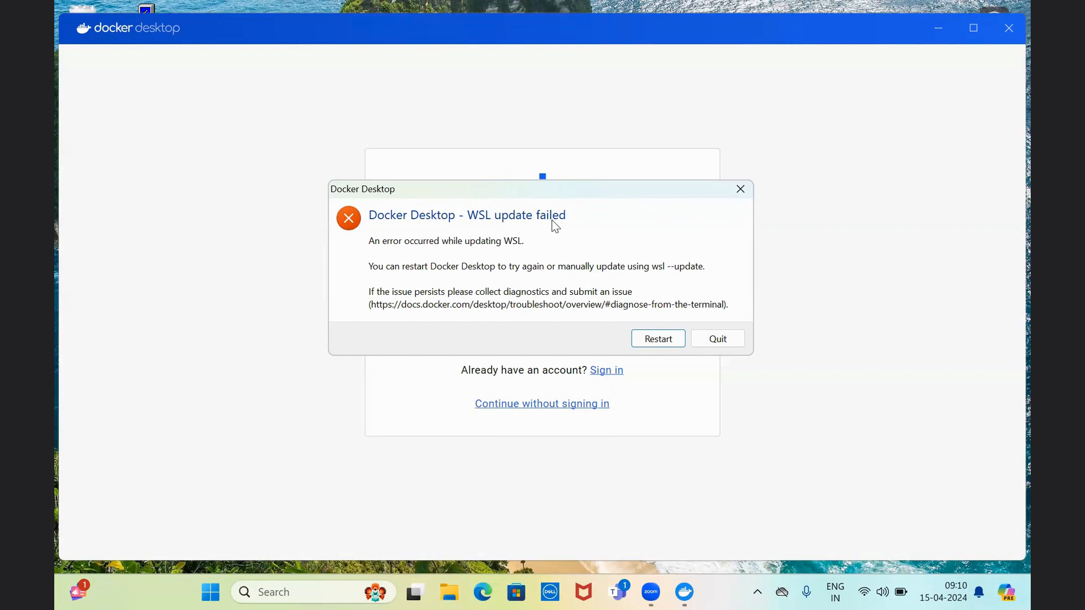
left_click(658, 339)
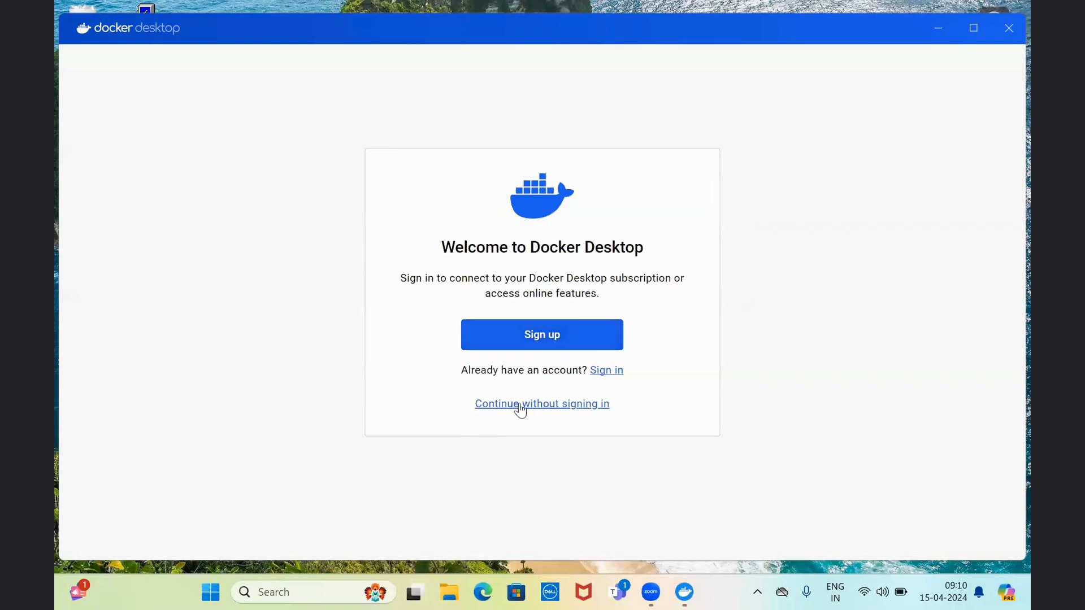
Continue without signing in and complete the two-step Welcome Survey with Back-end developer as the role
left_click(572, 405)
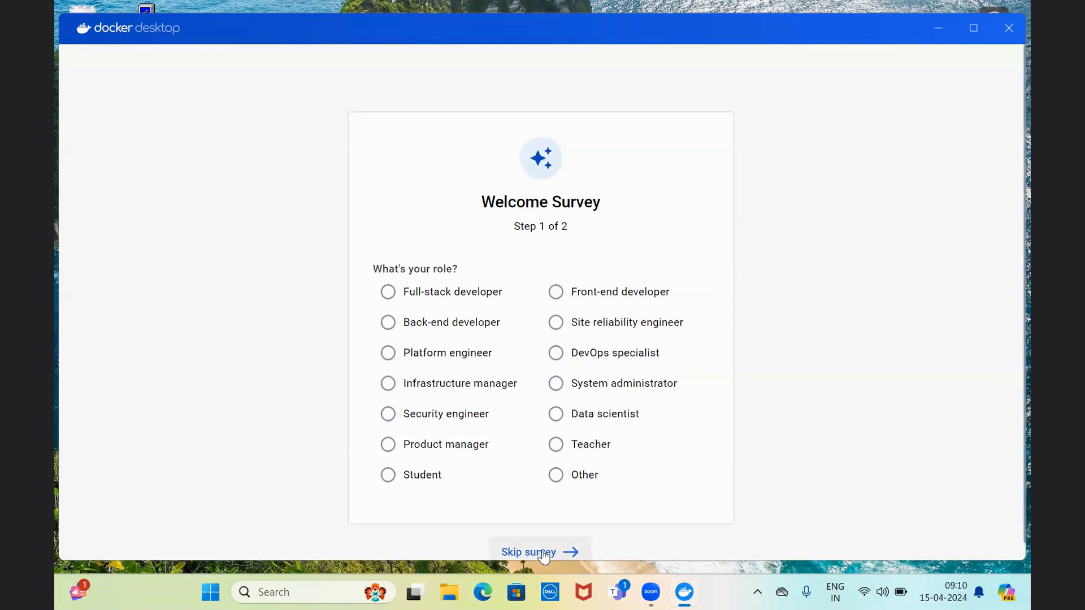
left_click(388, 321)
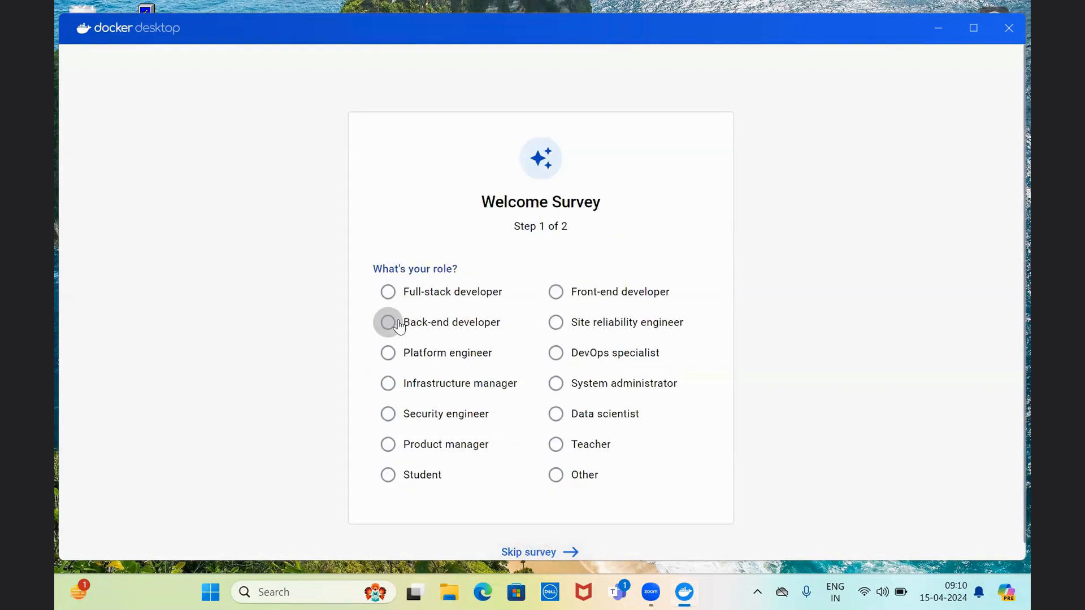
left_click(408, 511)
left_click(388, 292)
left_click(654, 510)
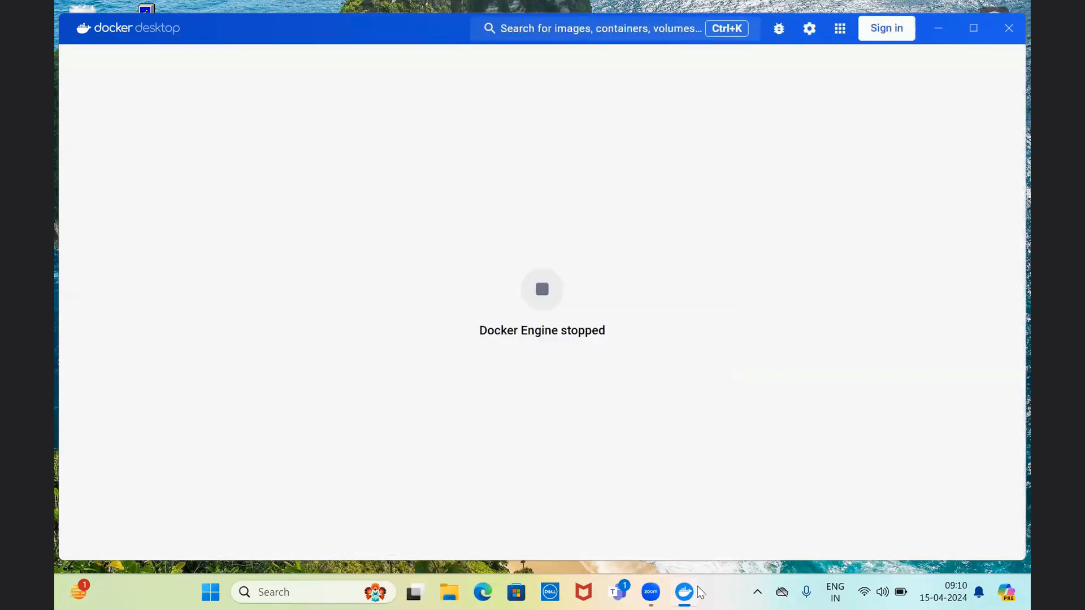
Maximize the Docker Desktop window to check the engine status
mouse_move(687, 591)
left_click(976, 29)
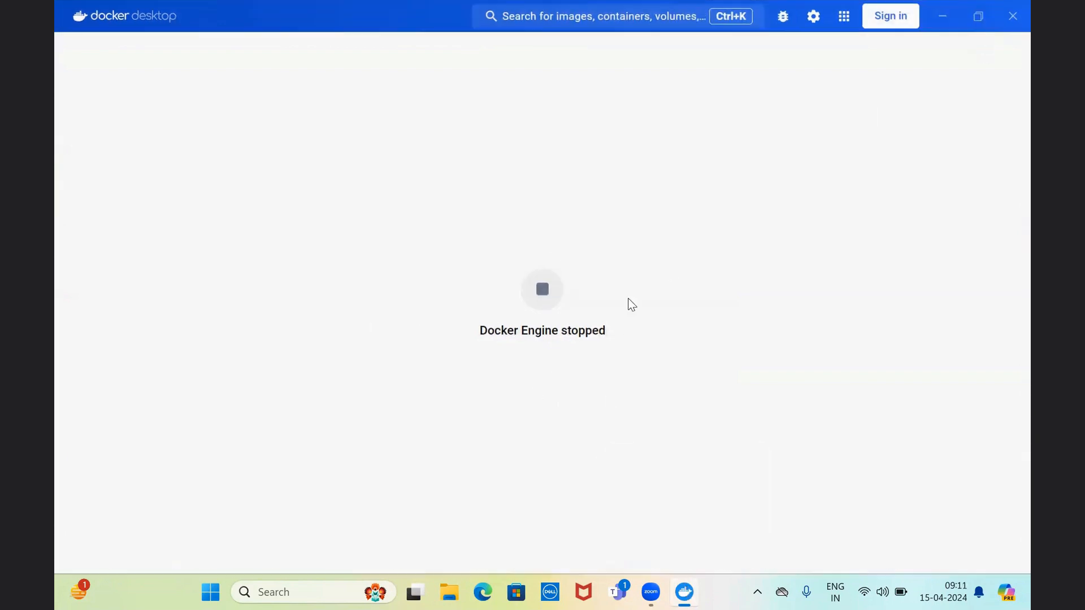
mouse_move(693, 591)
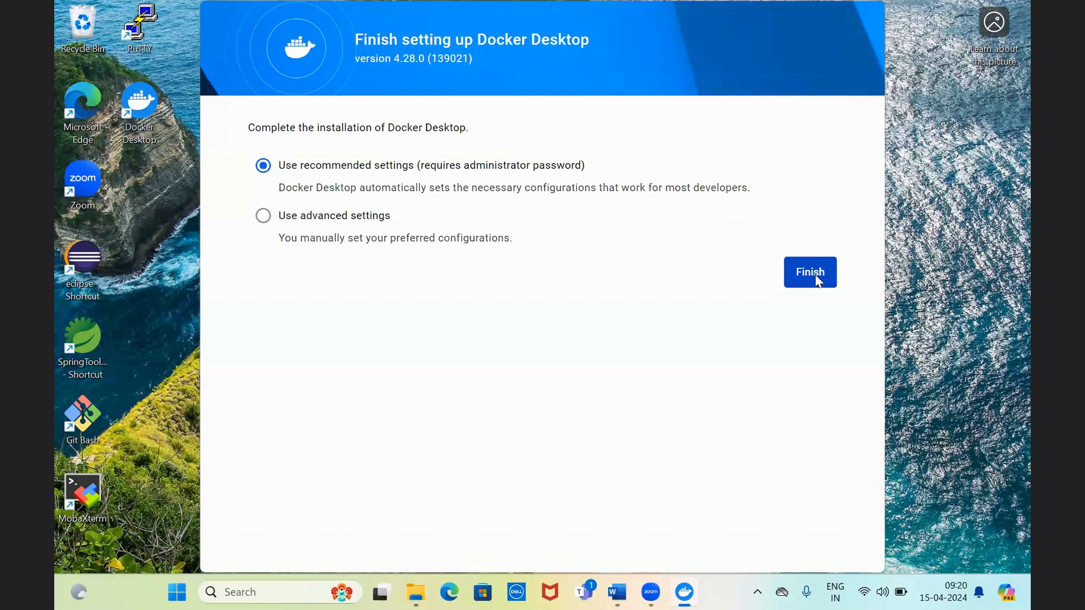
Complete the reopened Docker Desktop setup with the recommended settings kept
left_click(811, 273)
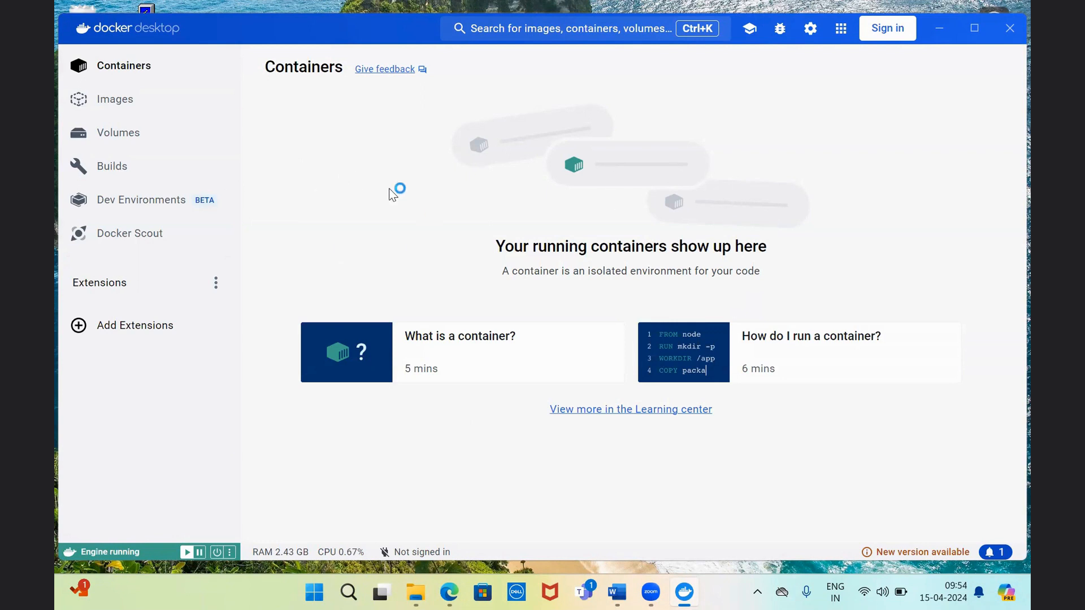
Look through the Images, Volumes, Builds, Dev Environments, Docker Scout and Add Extensions sections, and return to Containers
left_click(113, 103)
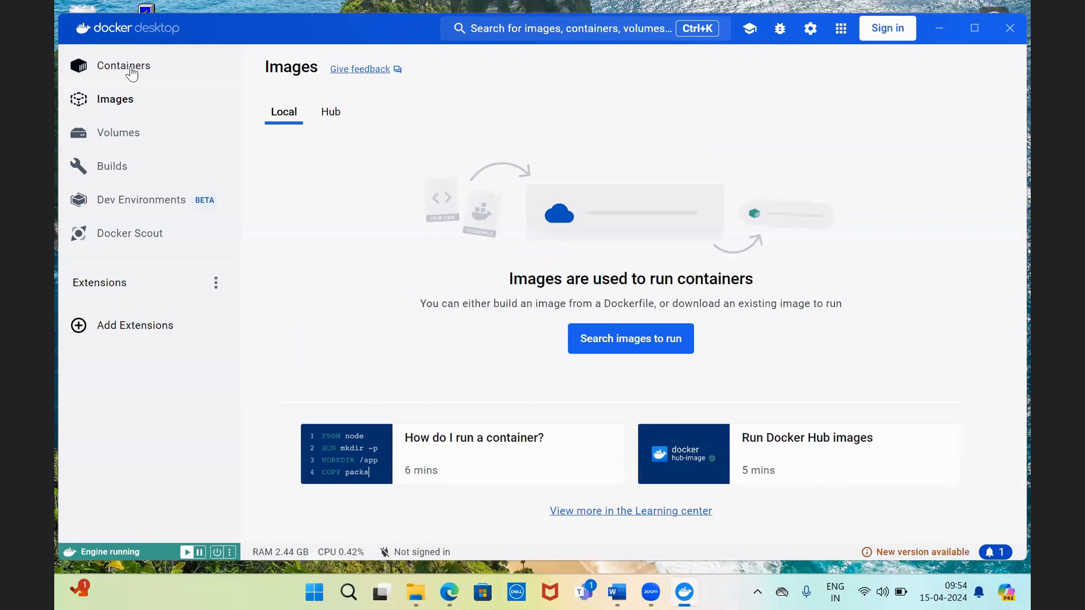
left_click(131, 70)
left_click(126, 105)
left_click(129, 141)
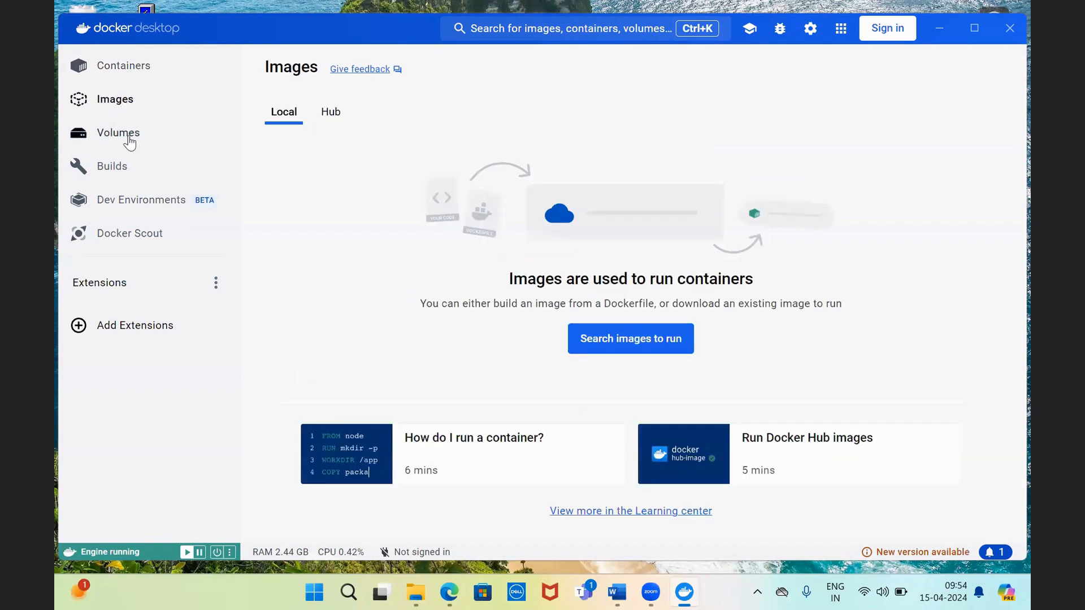
left_click(114, 169)
left_click(143, 203)
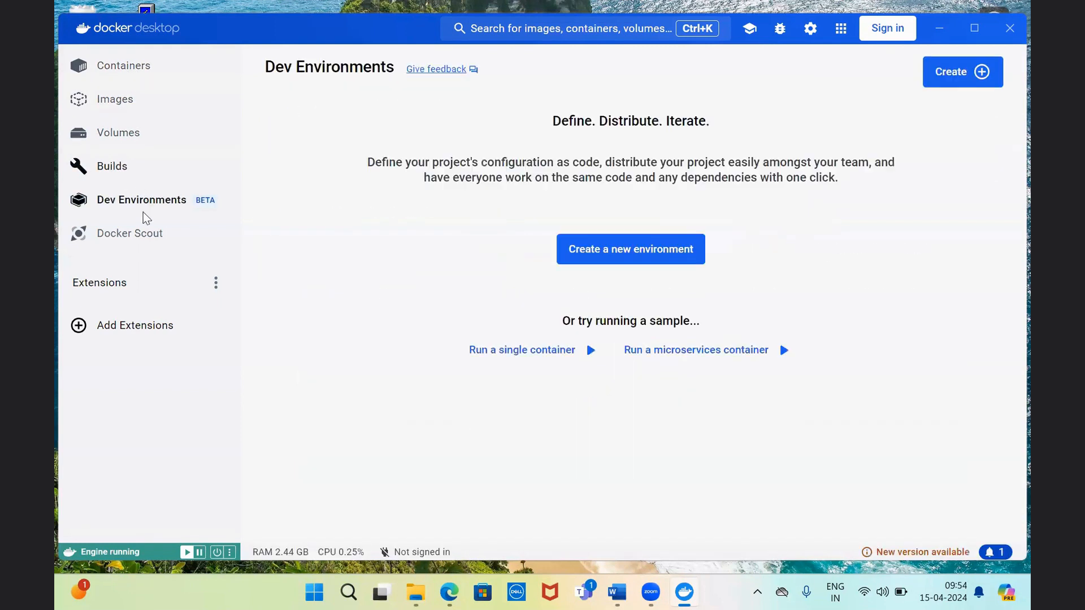
left_click(143, 234)
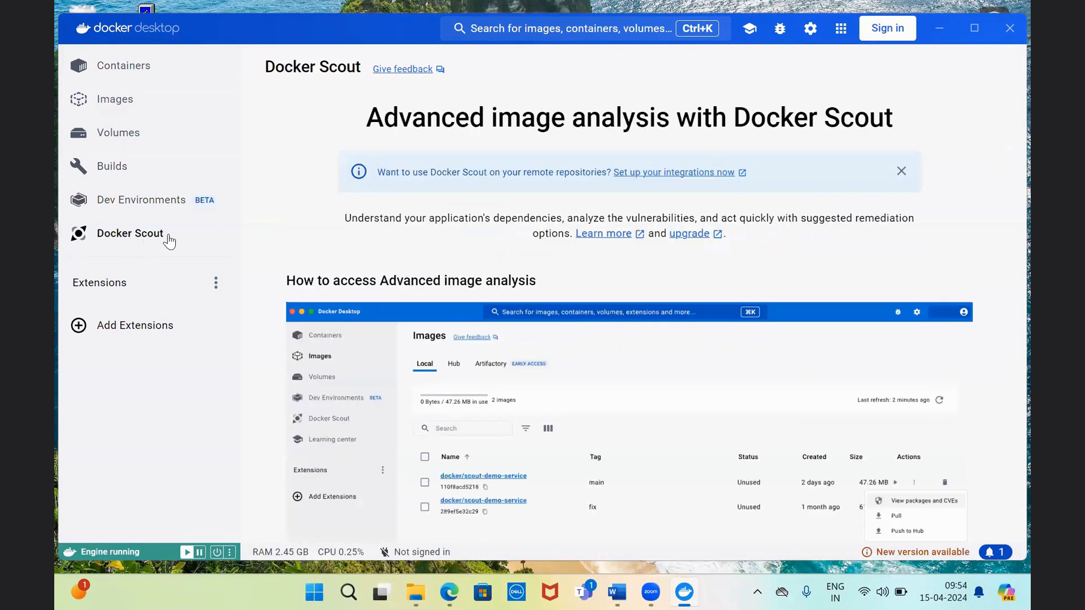
left_click(157, 330)
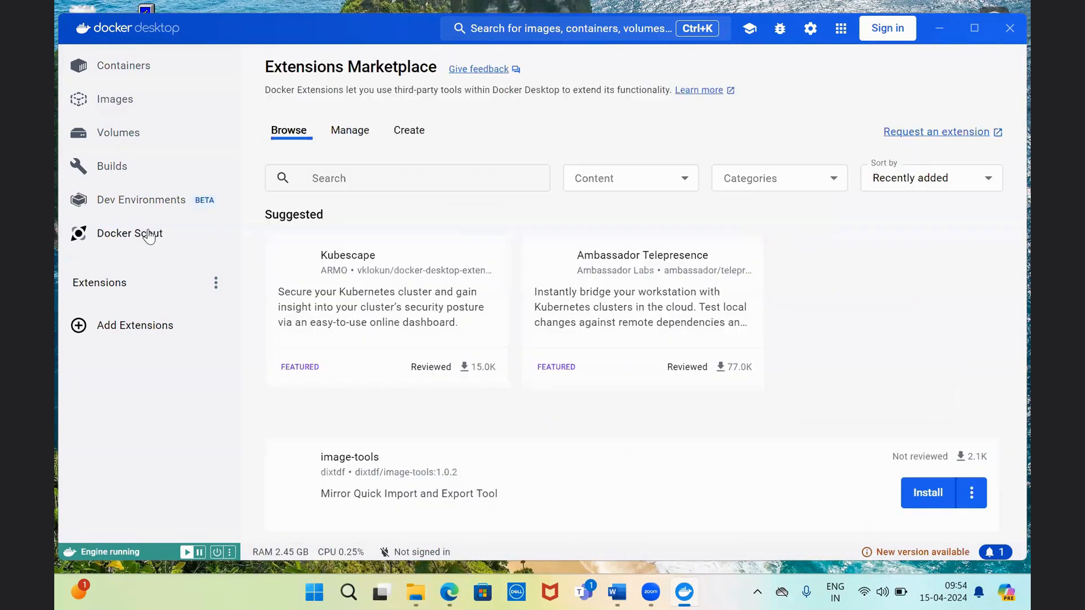
left_click(126, 72)
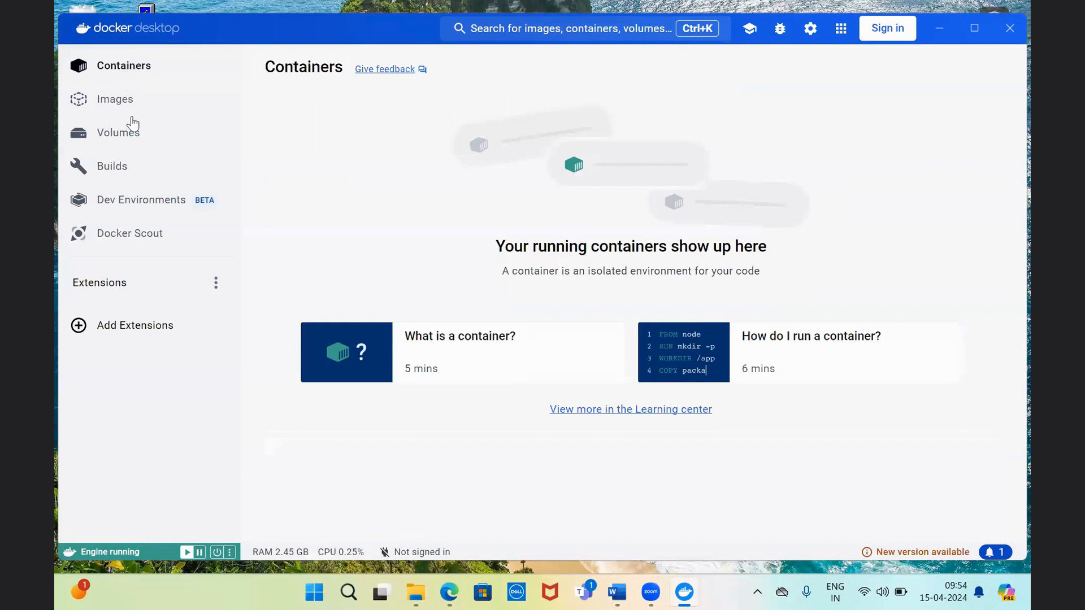